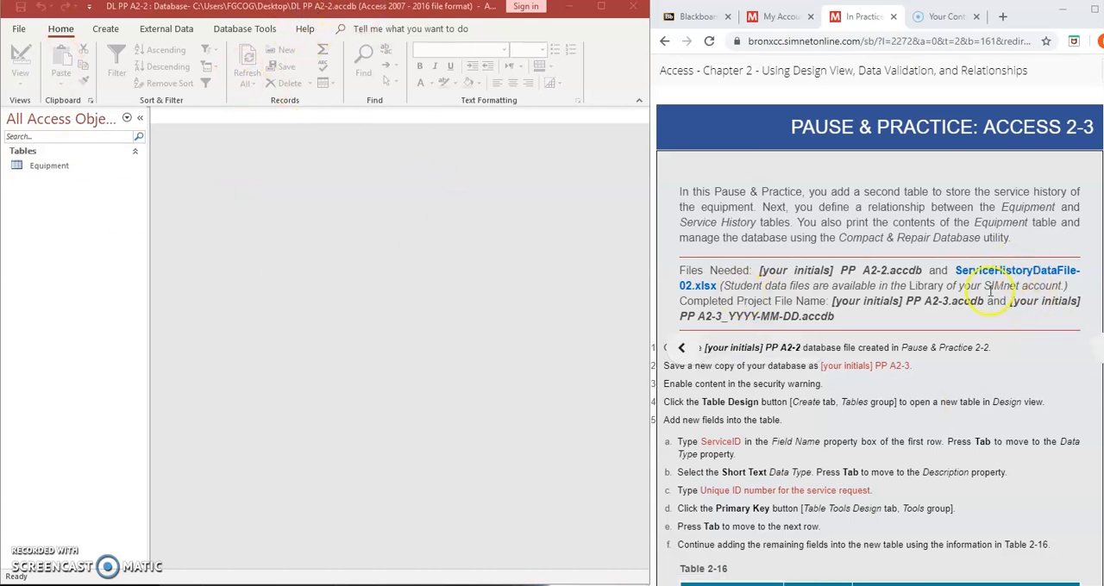
Download the ServiceHistoryDataFile-02.xlsx data file from the Pause & Practice instructions
left_click(998, 274)
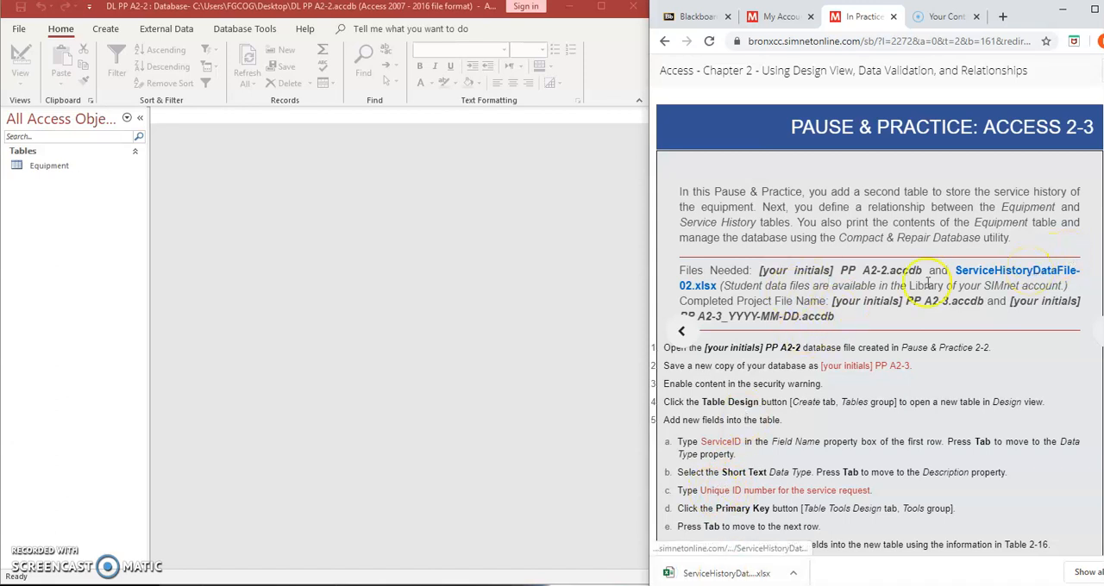
scroll(835, 380, "down", 3)
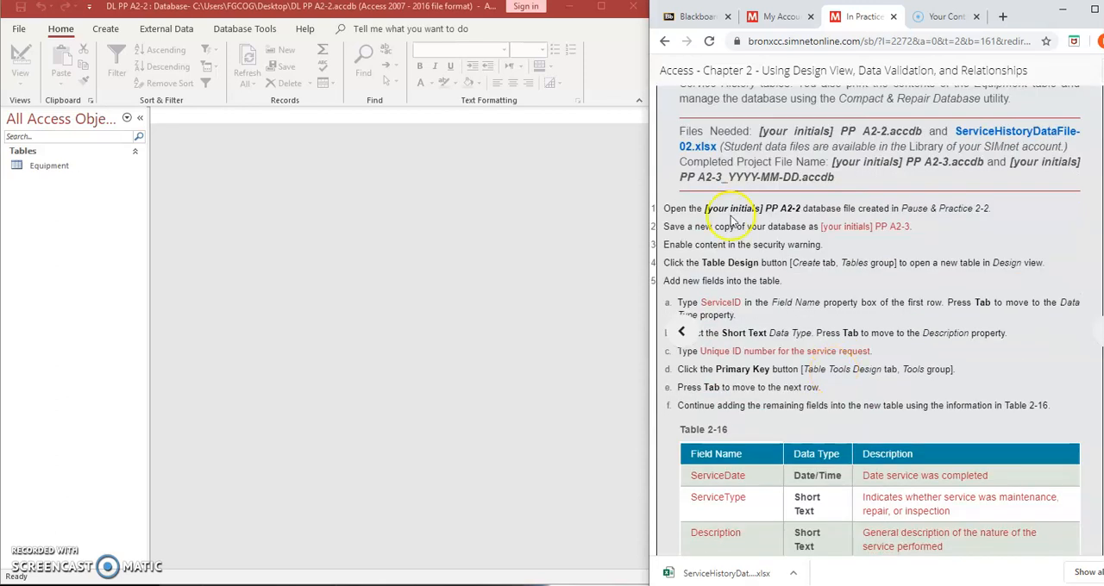
Save a copy of the database to the Desktop as DL PP A2-3 in the default Access database format
left_click(197, 227)
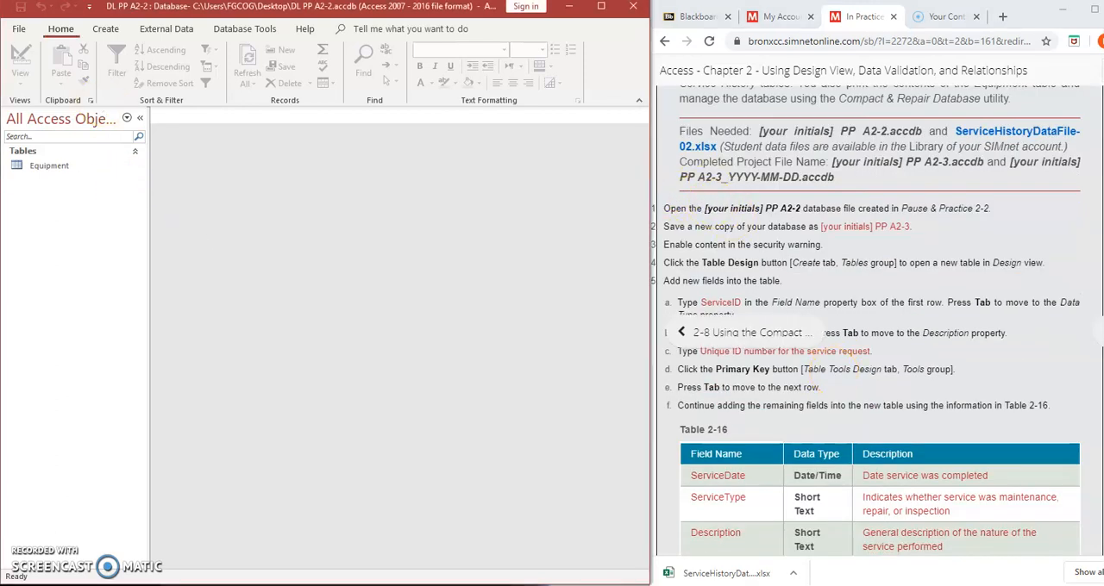
left_click(21, 30)
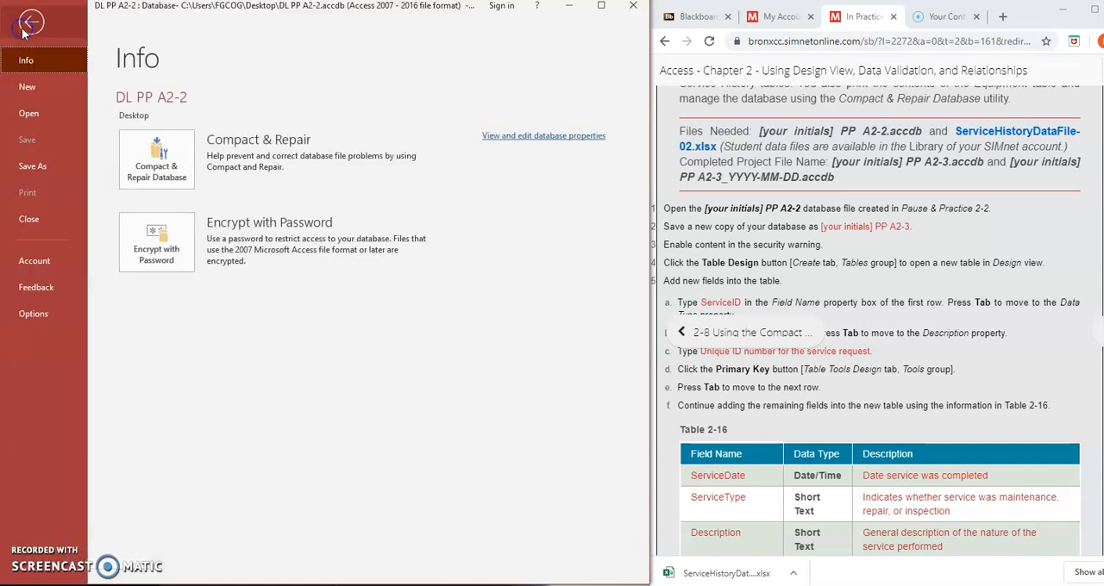
left_click(25, 171)
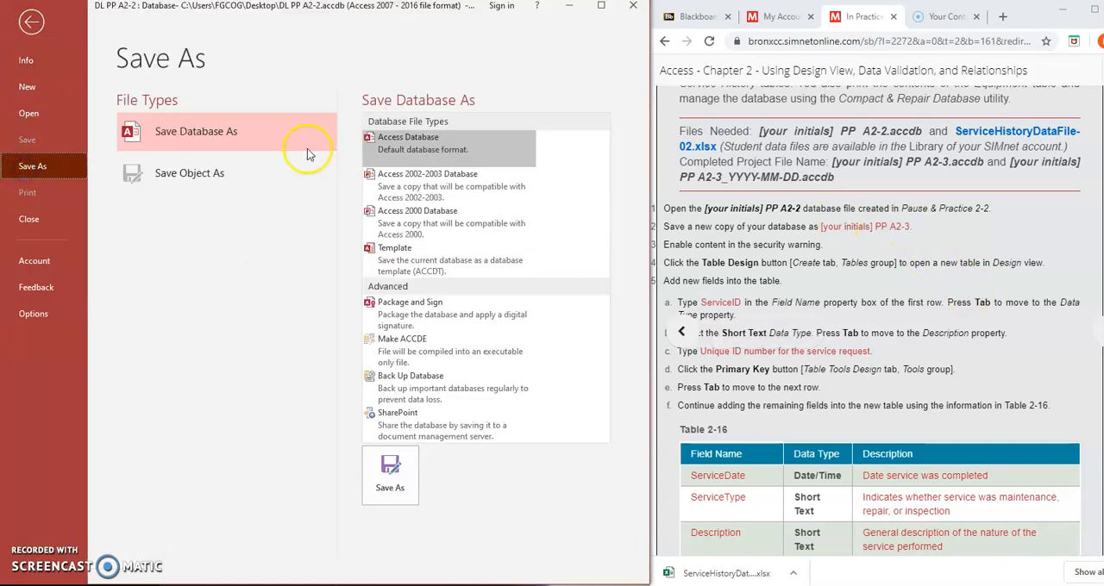
left_click(393, 466)
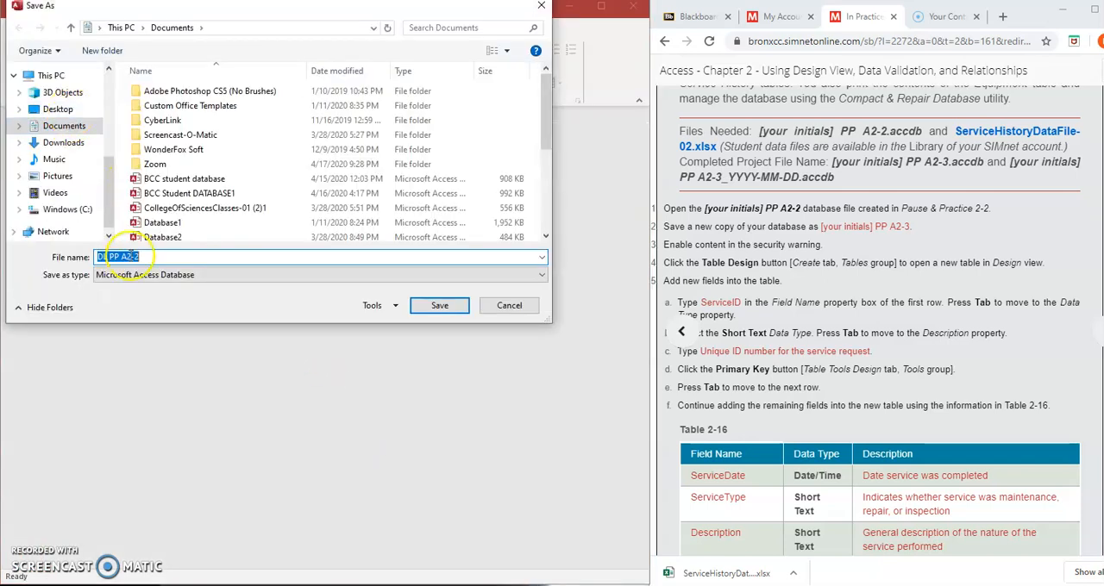
left_click(160, 257)
key("BackSpace")
type("3")
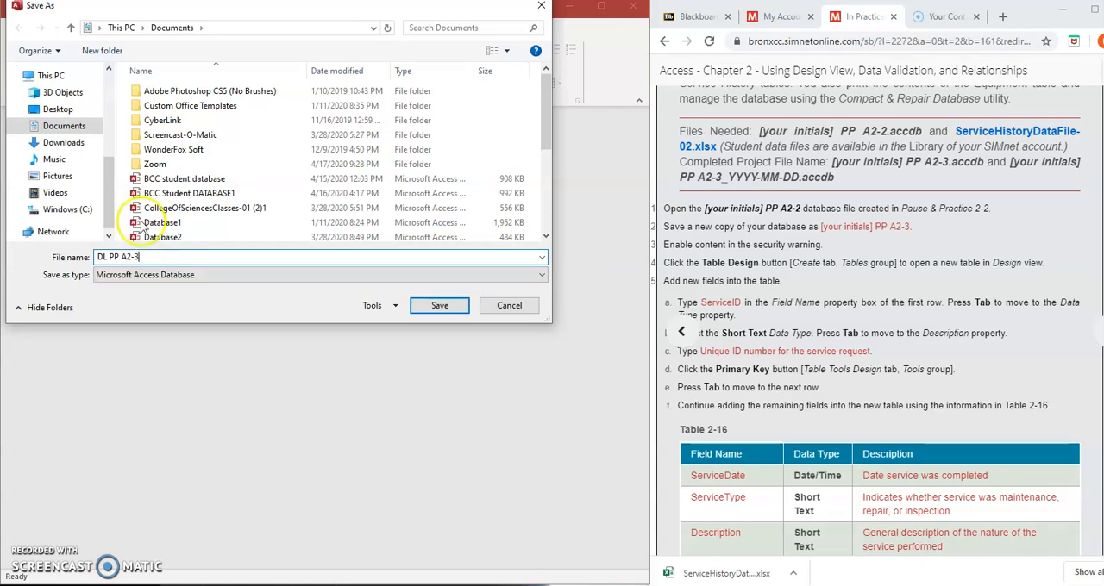
left_click(54, 109)
left_click(440, 306)
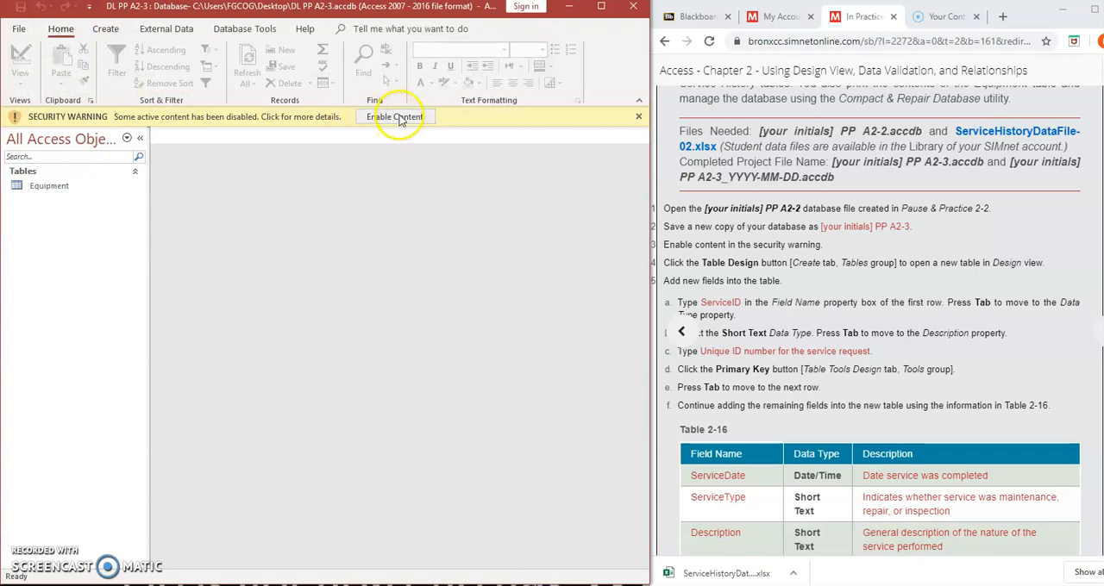
Enable the disabled content in the database copy and start a new table in Design view
left_click(400, 121)
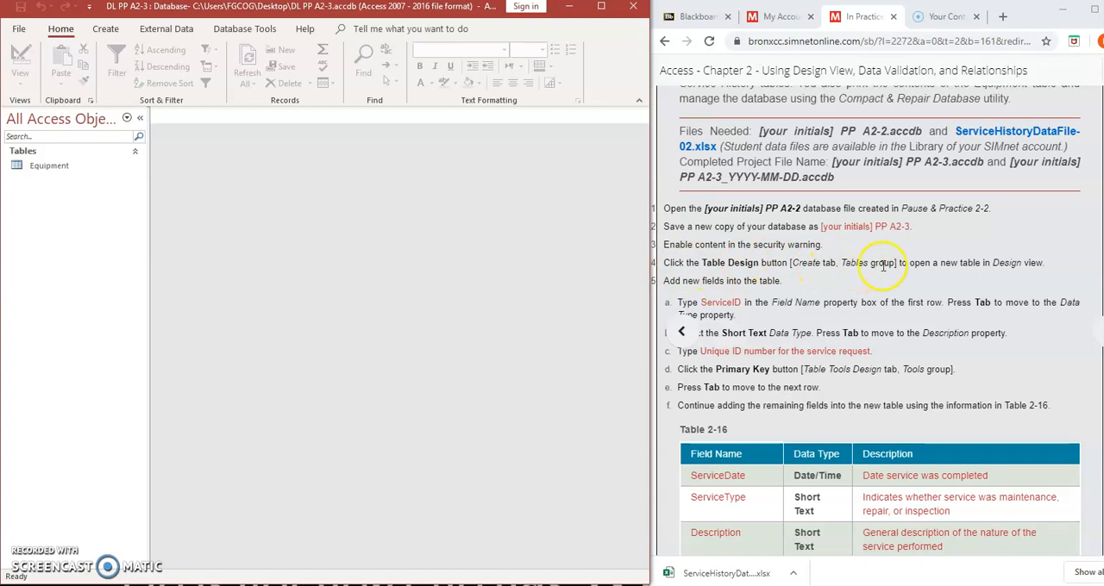
left_click(107, 28)
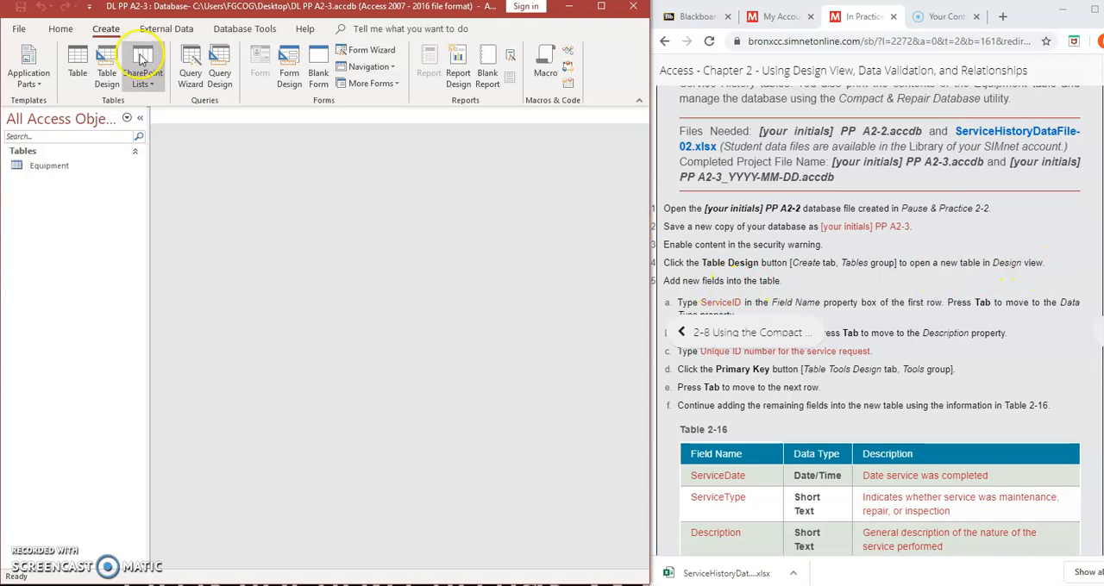
left_click(106, 69)
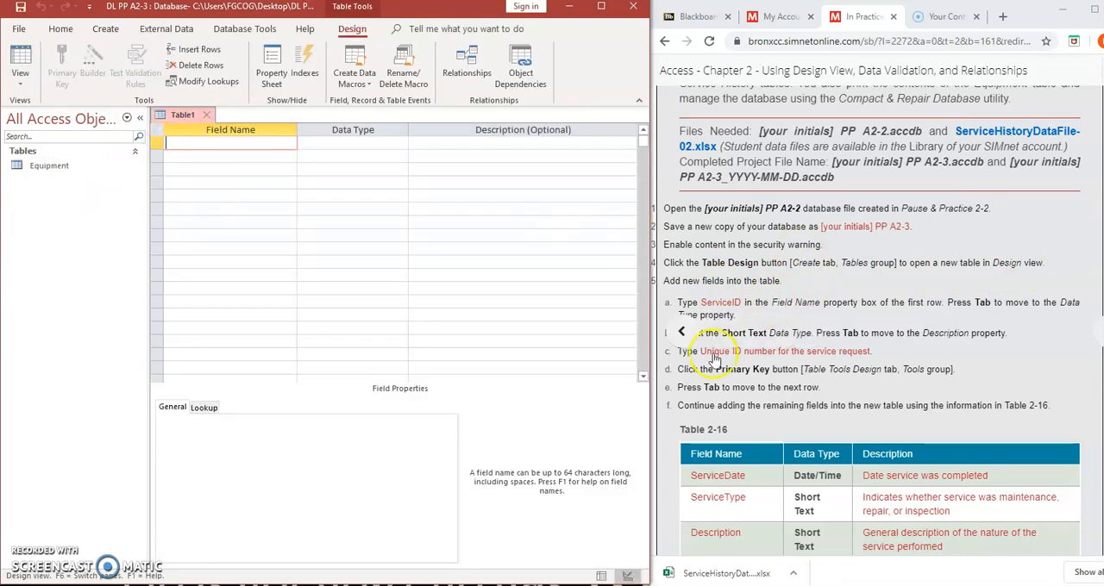
Define a ServiceID field as Short Text, describe it as "Unique Id number for the service request", and make it the primary key
scroll(739, 303, "up", 1)
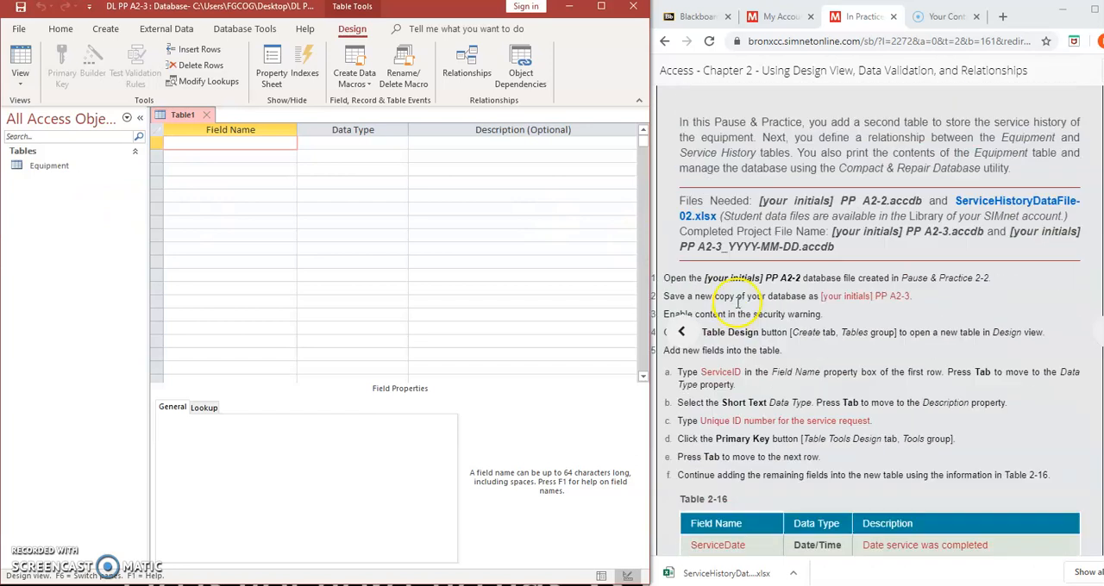
scroll(1056, 167, "up", 1)
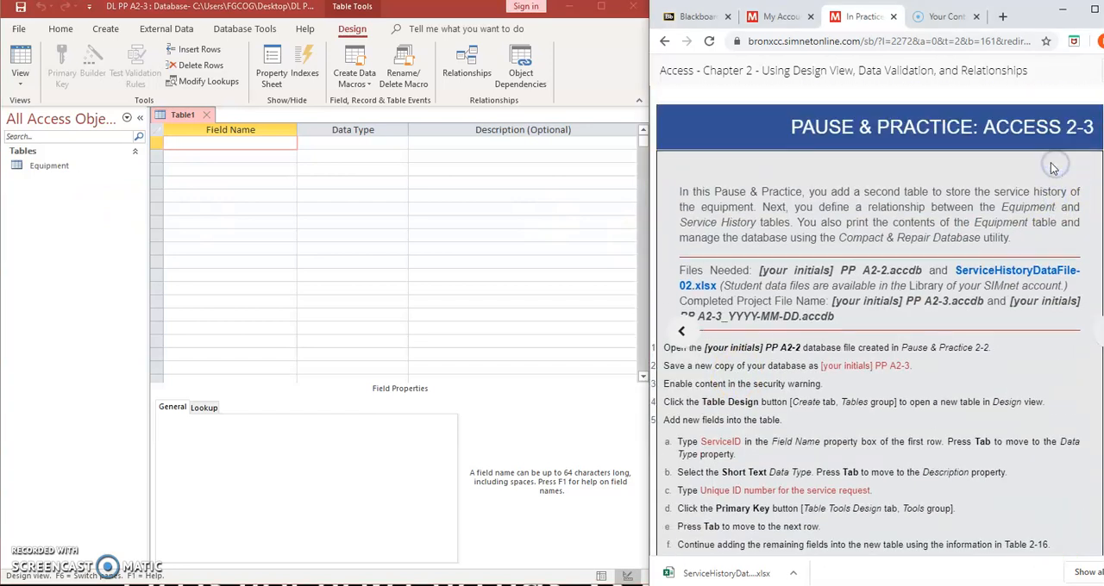
scroll(1052, 168, "down", 3)
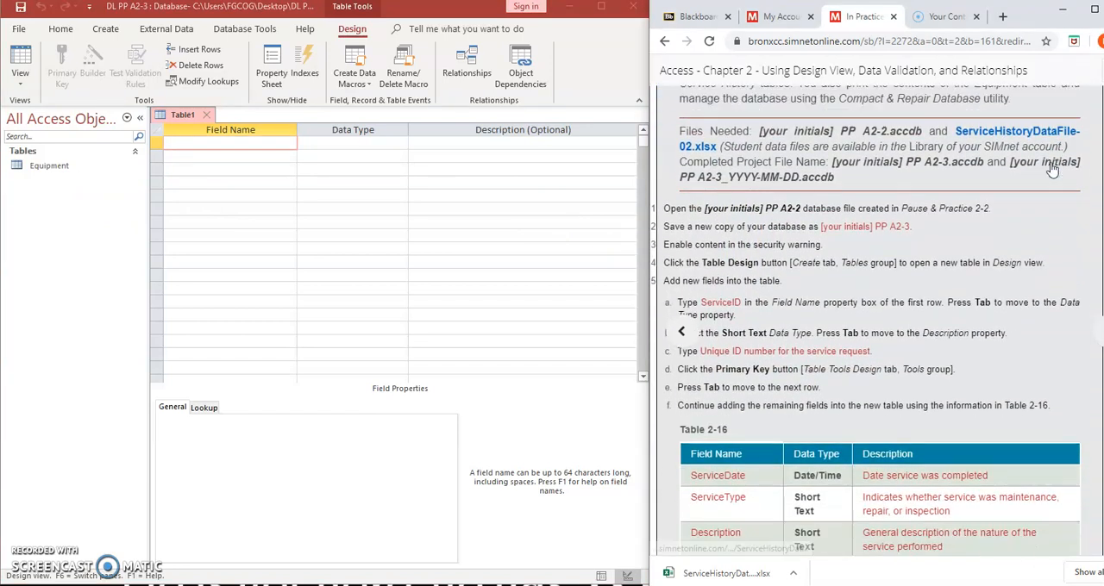
scroll(1051, 163, "down", 1)
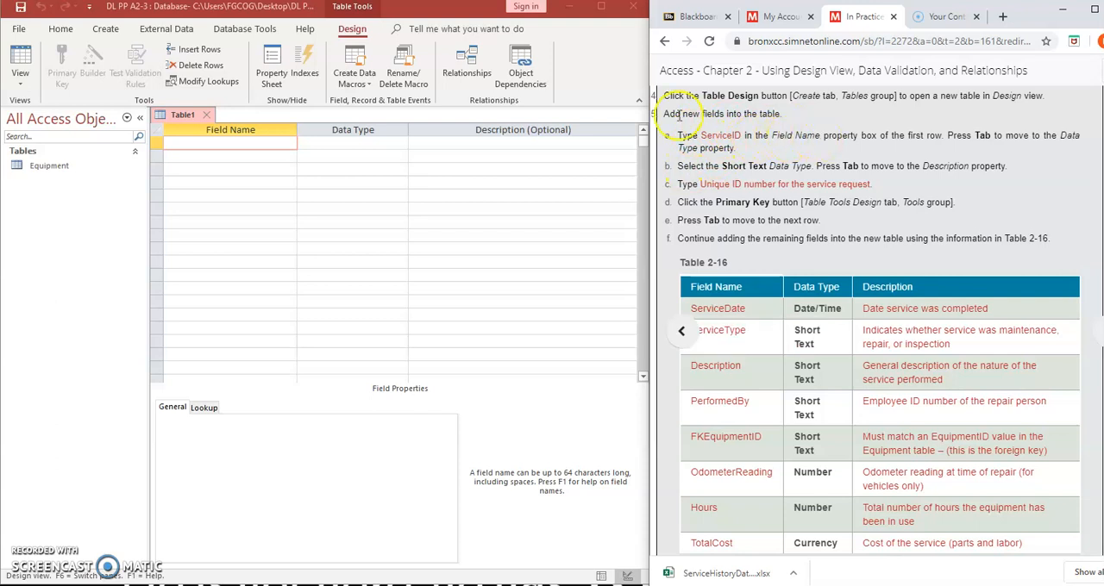
left_click(169, 144)
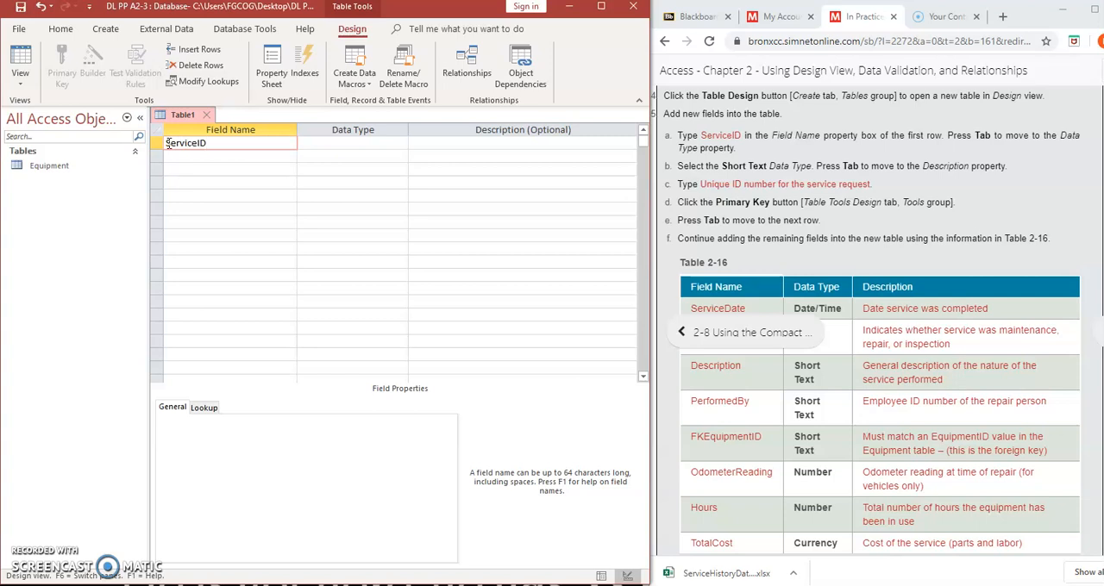
left_click(319, 144)
left_click(401, 143)
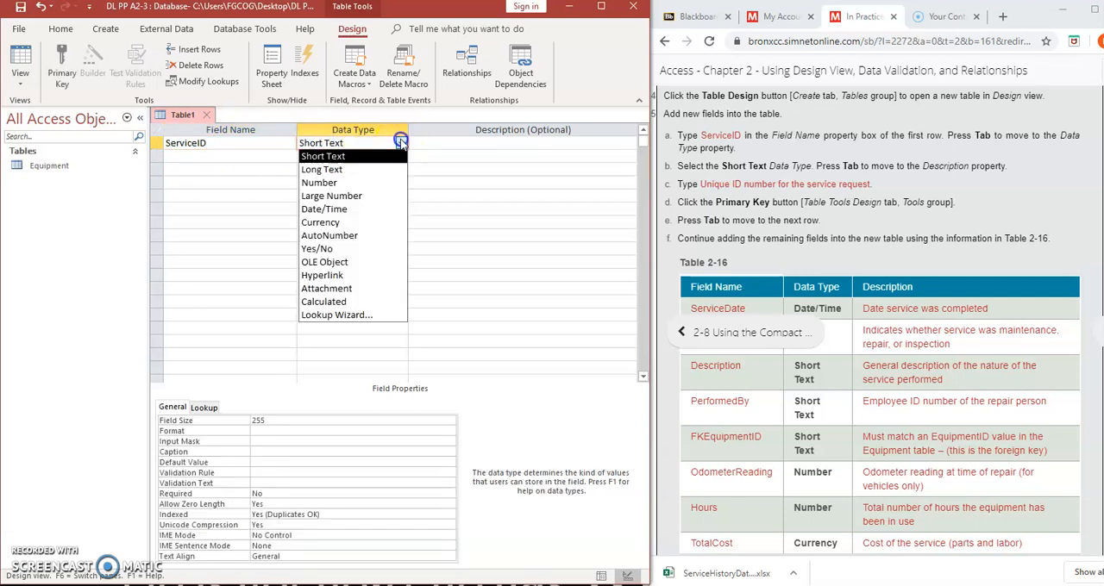
left_click(380, 158)
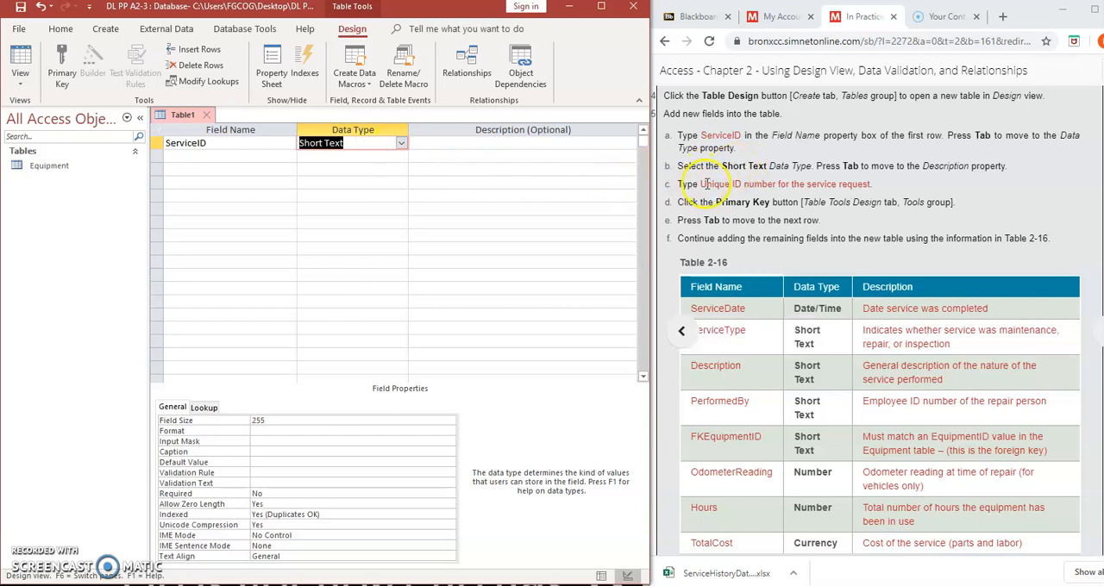
left_click(481, 142)
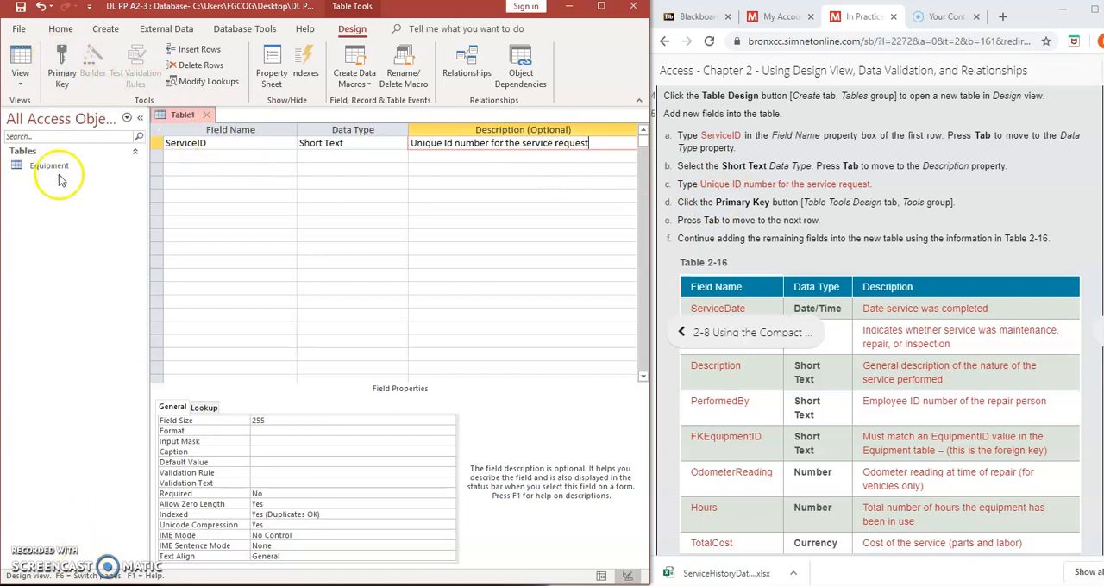
left_click(62, 65)
left_click(803, 215)
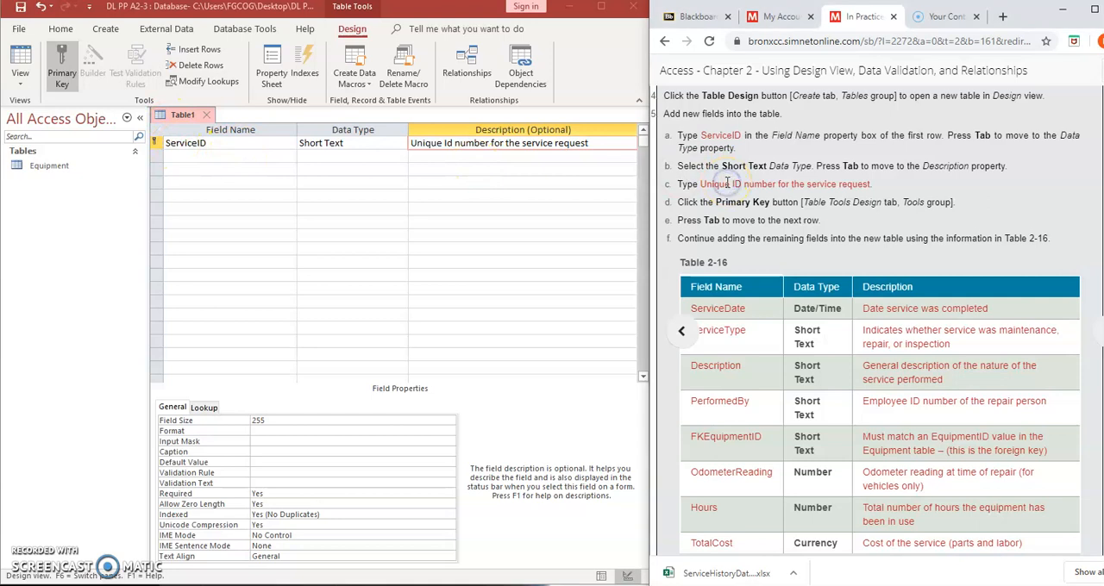
Save the new table as ServiceHistory
scroll(727, 183, "down", 2)
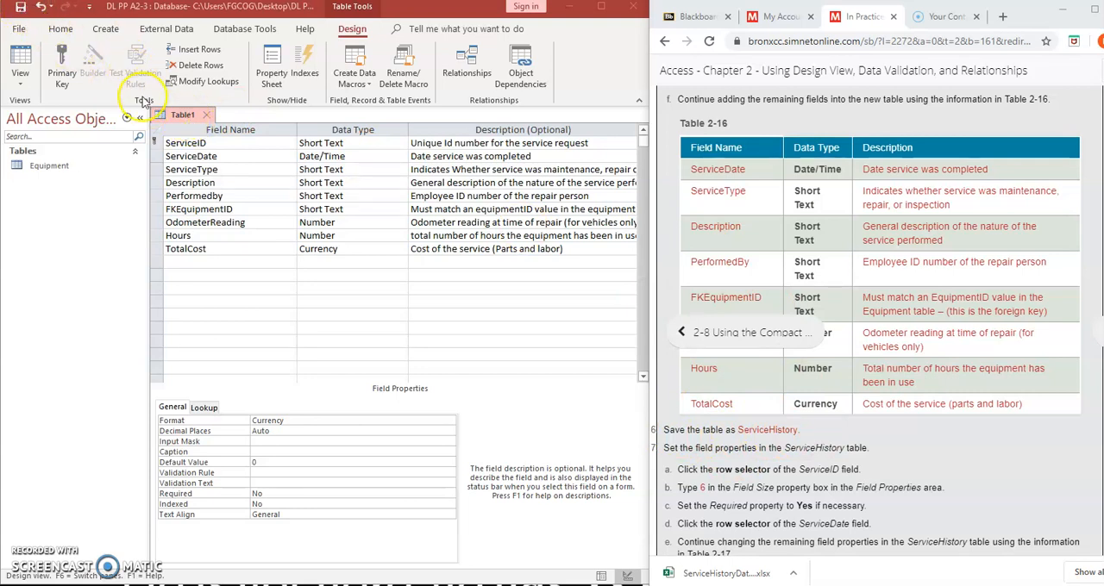
right_click(176, 115)
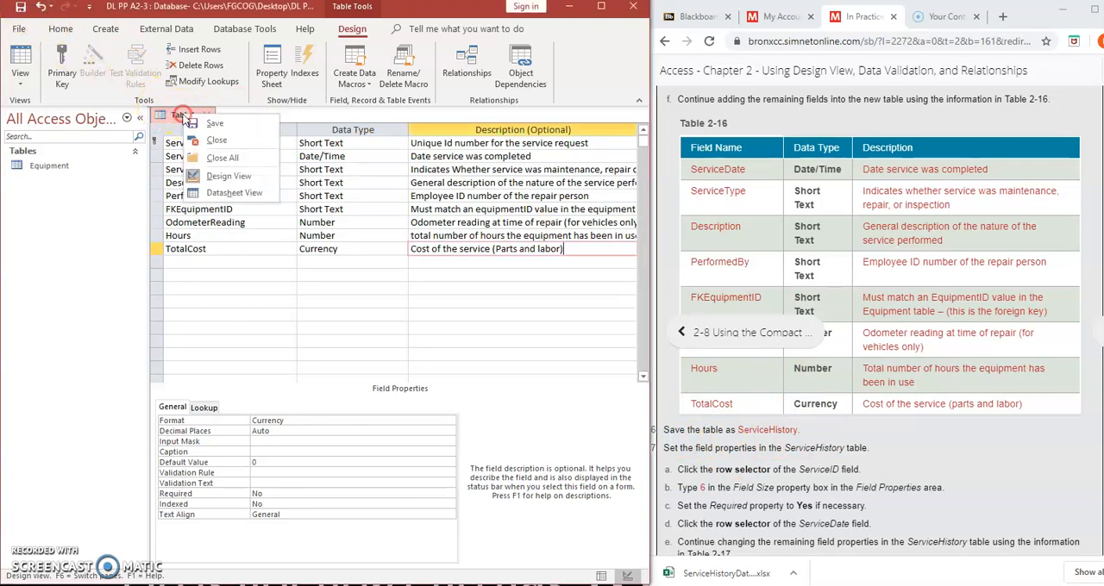
left_click(220, 123)
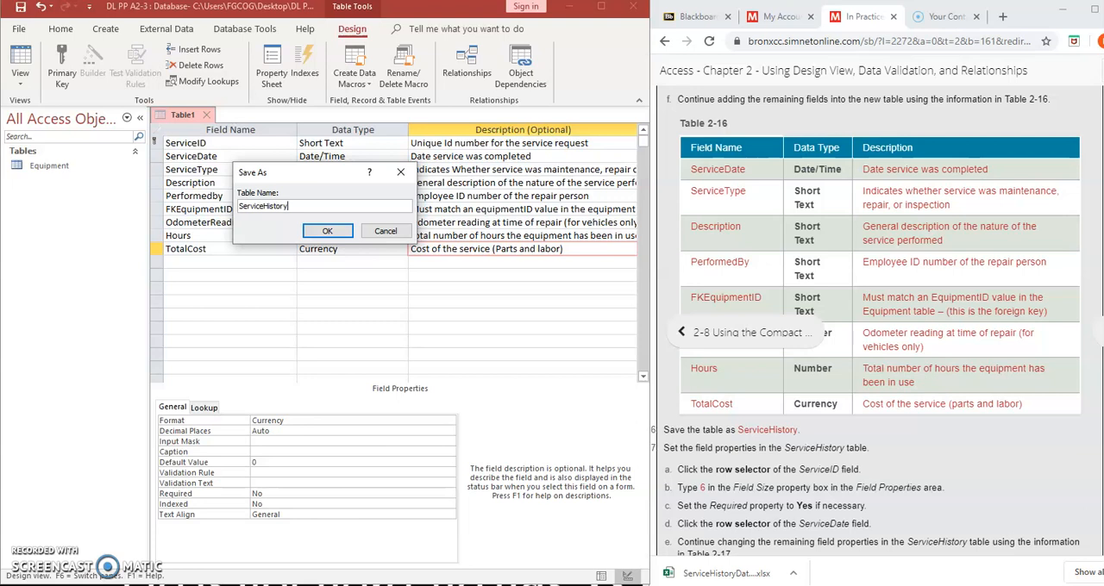
left_click(319, 231)
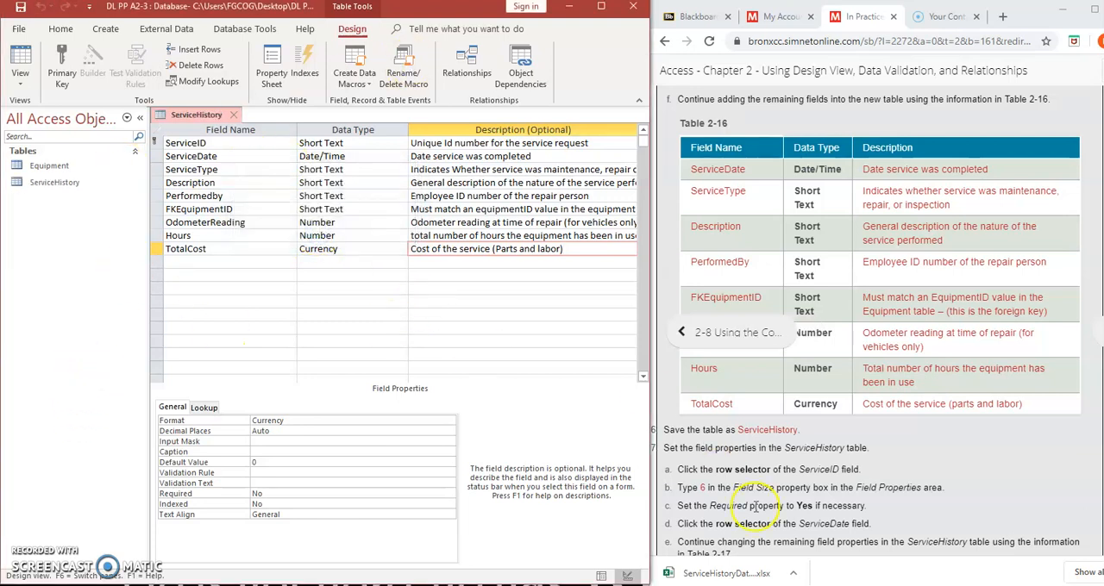
Set the field size of the ServiceID field to 6
scroll(758, 470, "up", 1)
scroll(757, 470, "down", 3)
scroll(757, 471, "down", 2)
scroll(757, 470, "up", 1)
scroll(756, 471, "down", 1)
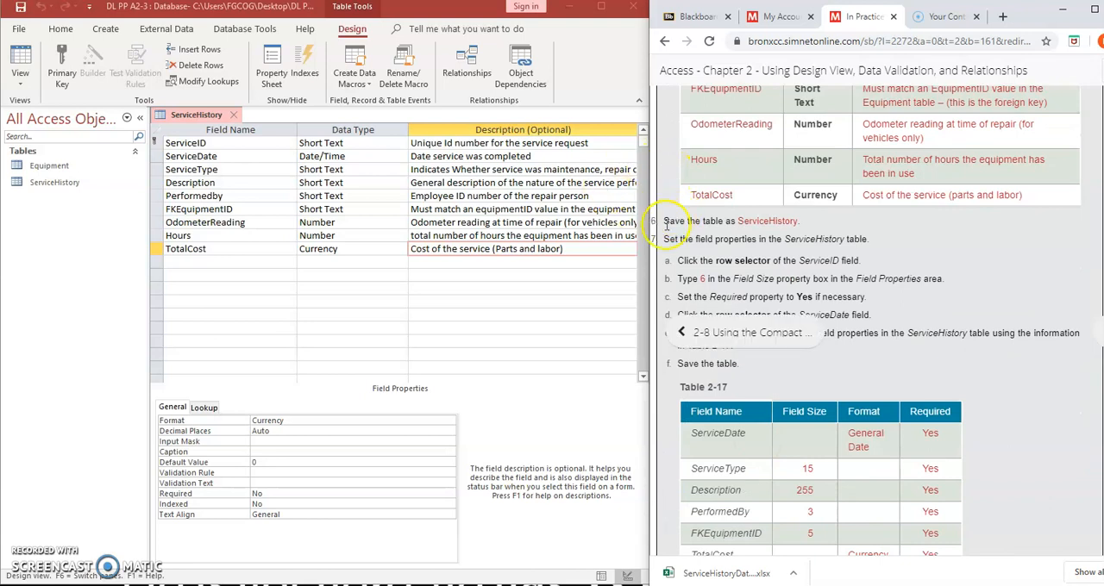
left_click(155, 142)
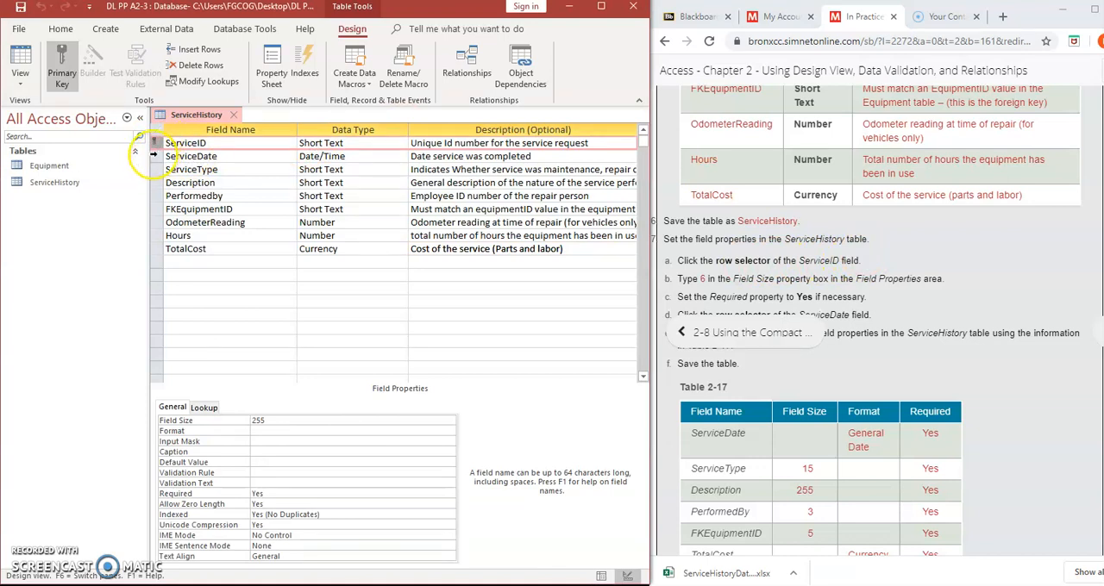
left_click(156, 143)
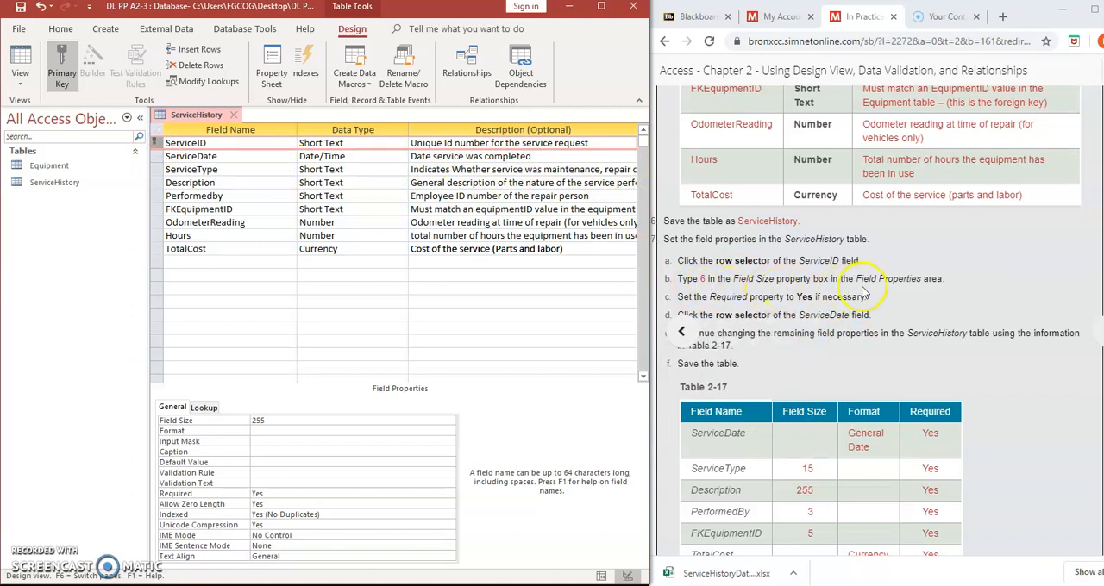
left_click(261, 421)
left_click(232, 420)
type("6")
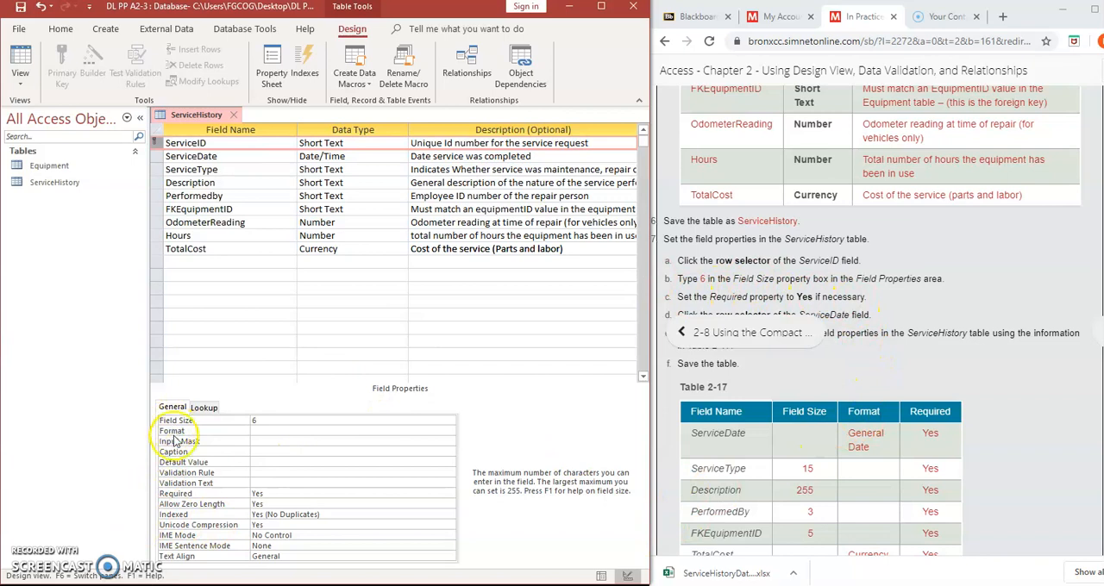
Check that the Required property of the ServiceID field is Yes, and consult Table 2-17 for the remaining field properties
left_click(263, 494)
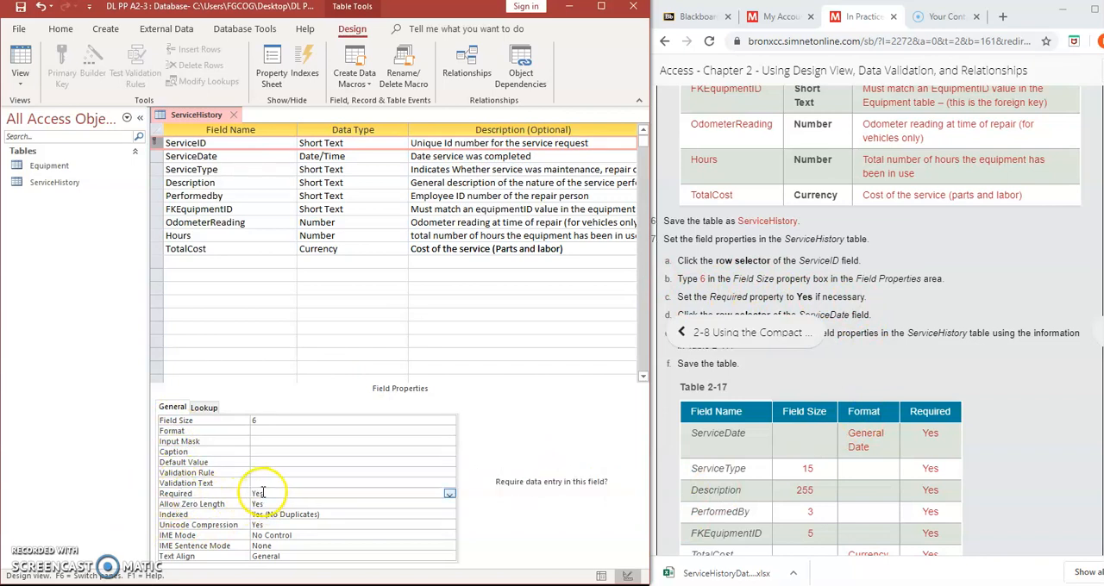
key("Down")
key("Down")
left_click(936, 333)
scroll(936, 333, "down", 3)
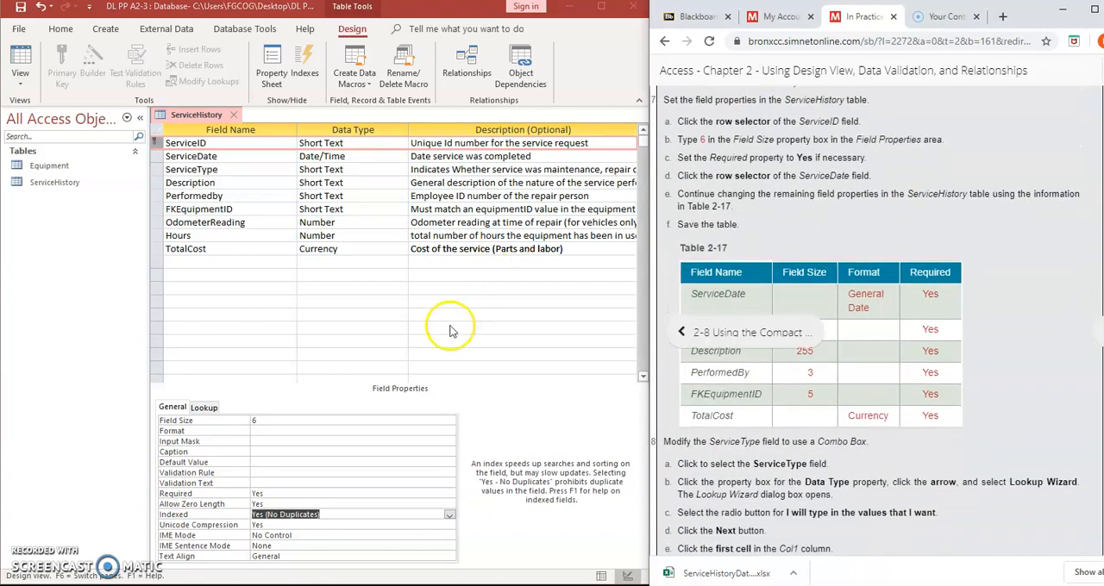
left_click(281, 494)
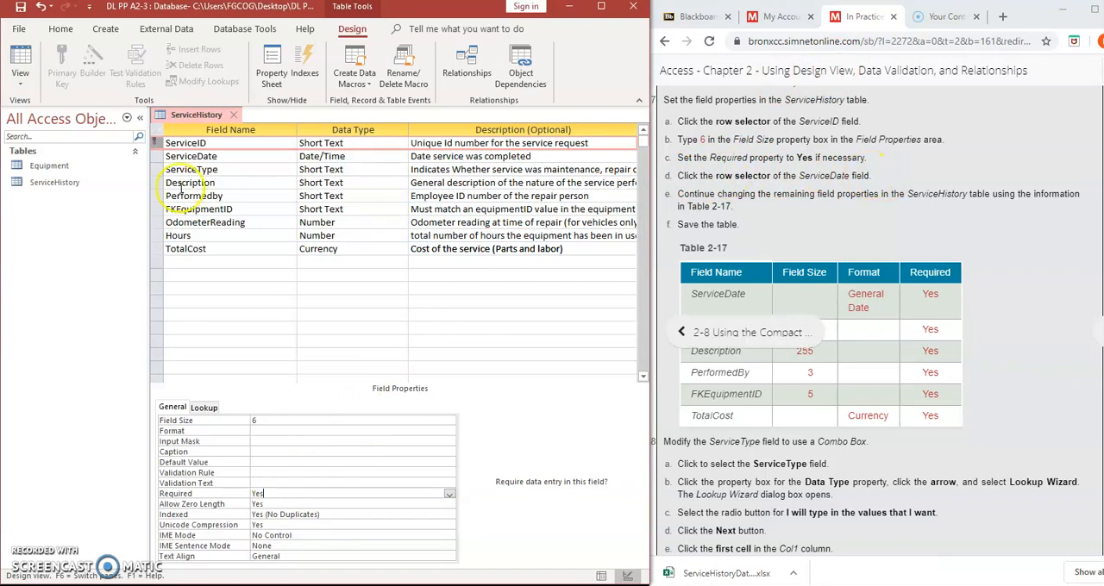
Set the format of the ServiceDate field to General Date and its Required property to Yes
left_click(157, 157)
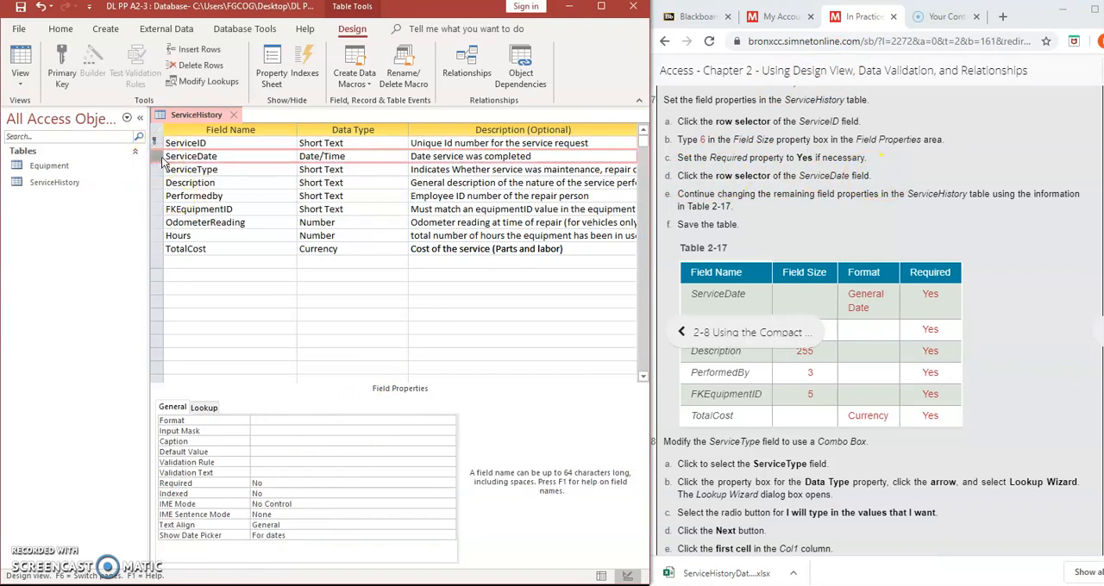
left_click(723, 196)
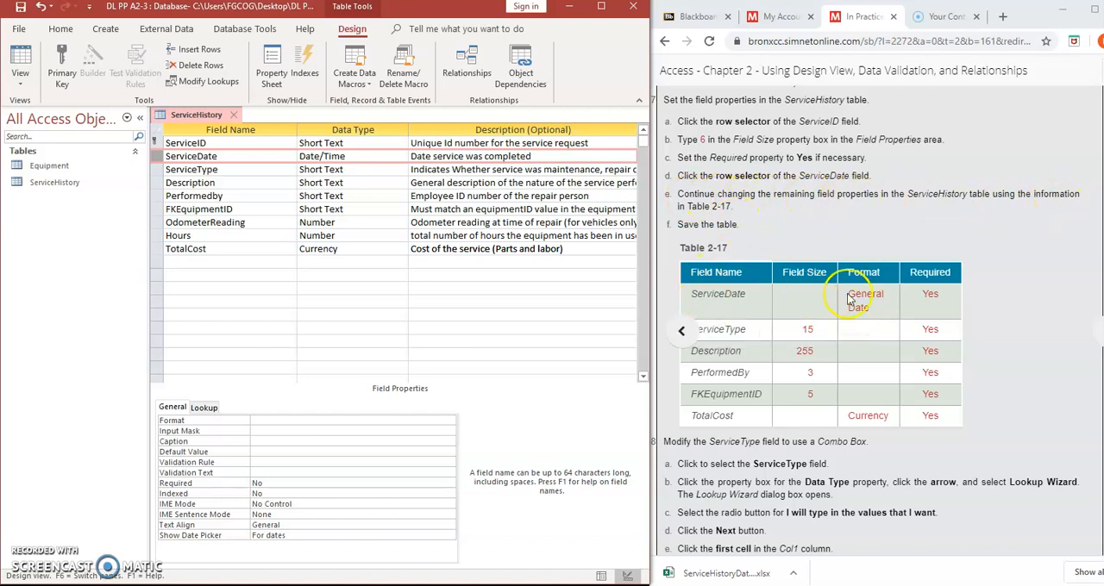
left_click(288, 421)
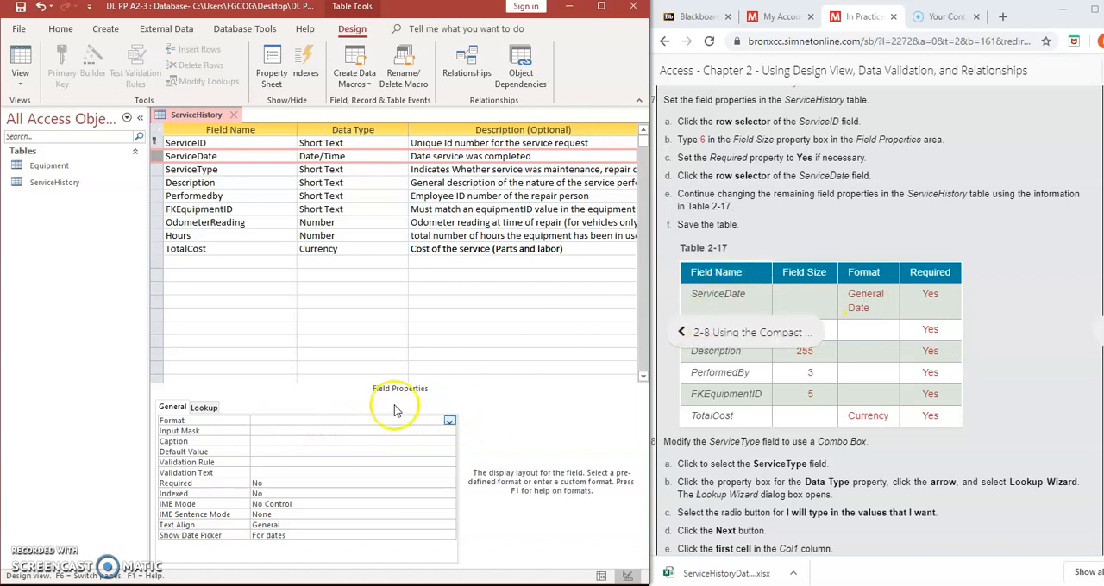
left_click(450, 420)
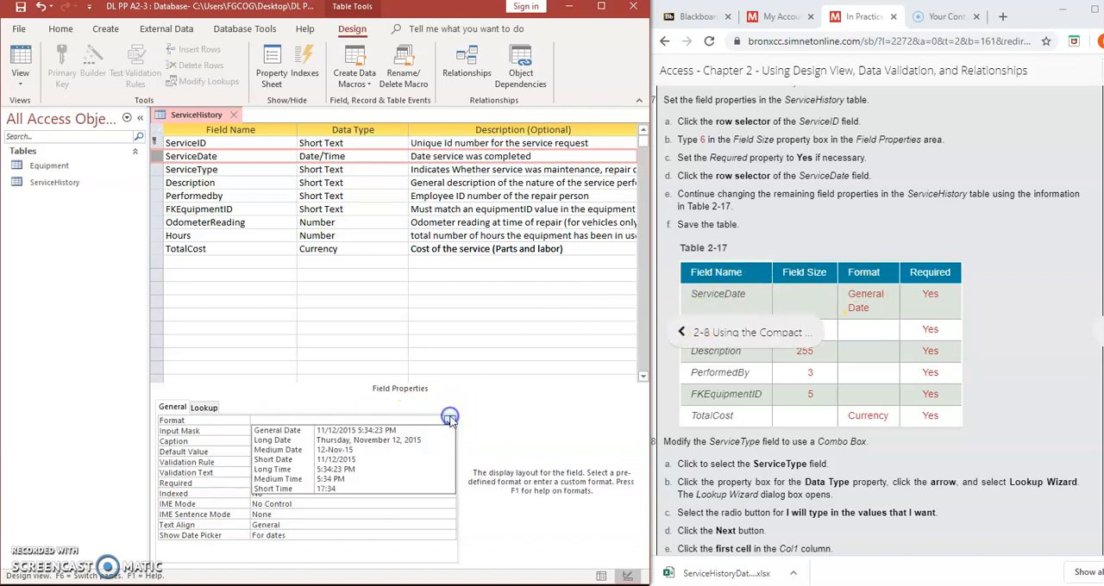
left_click(287, 431)
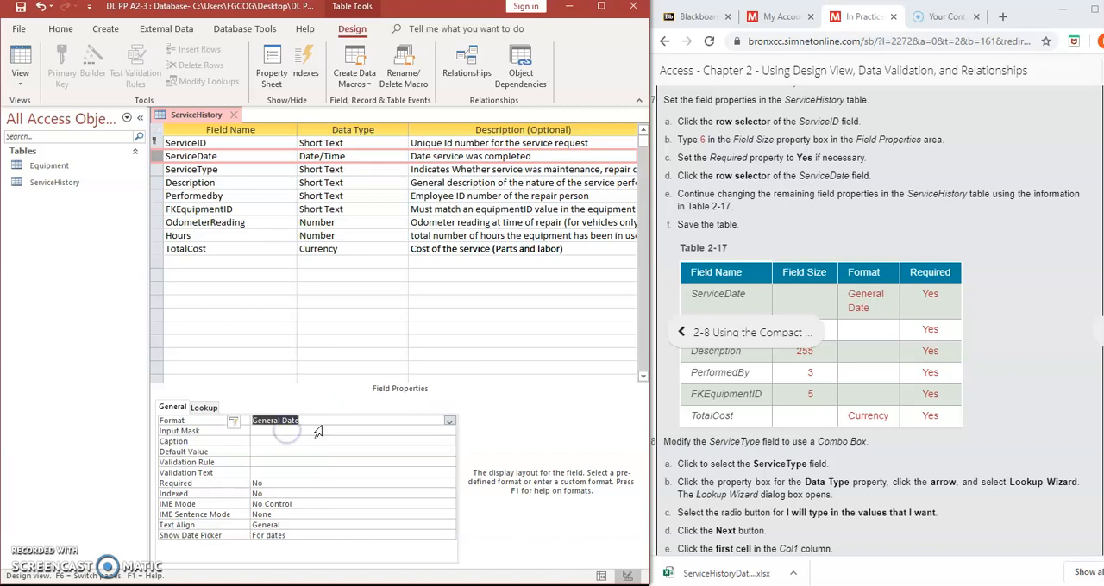
left_click(283, 487)
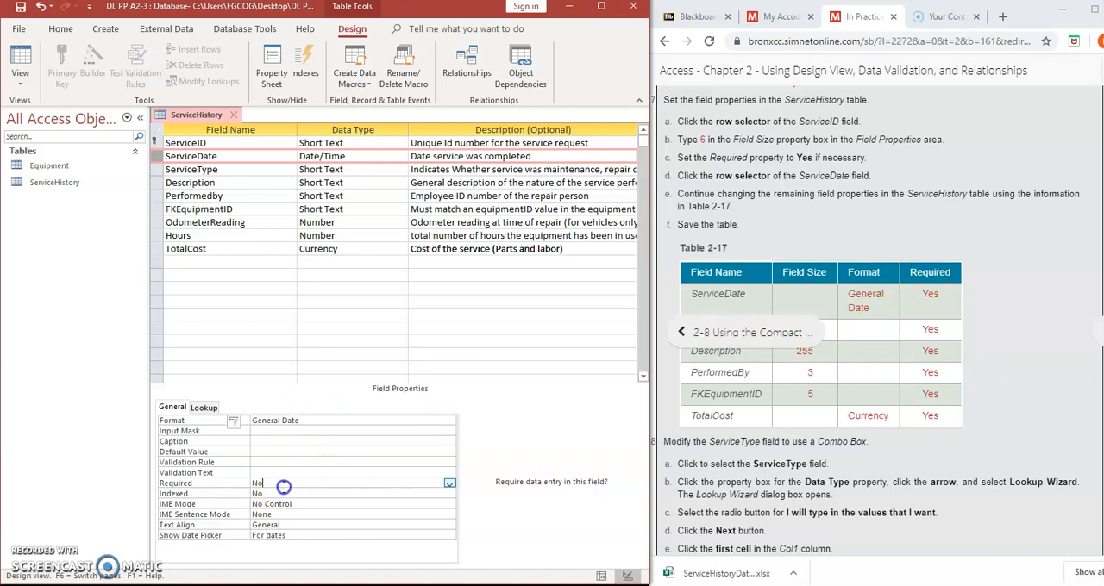
left_click(449, 484)
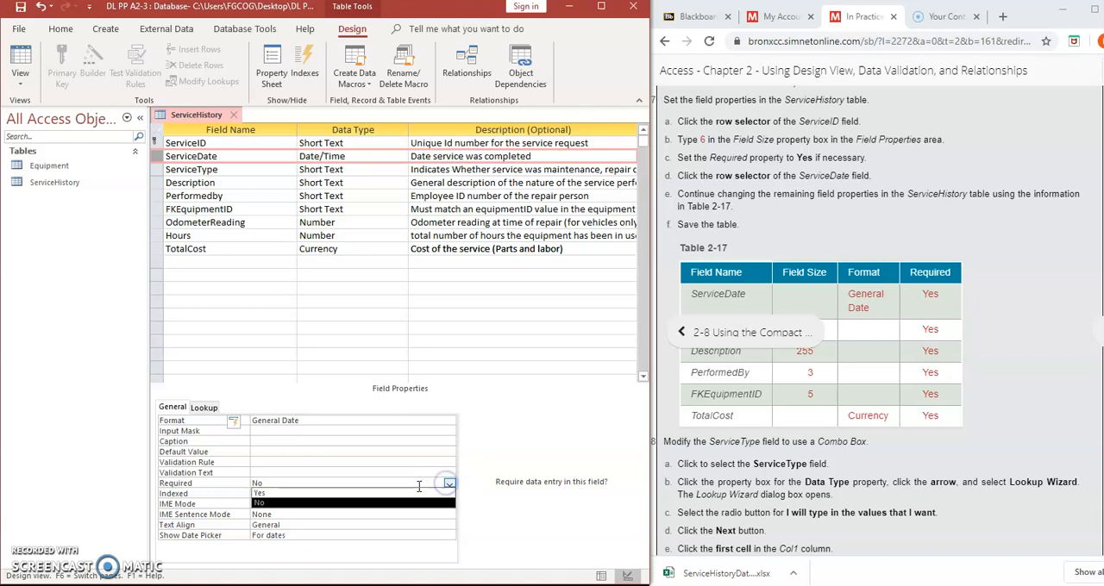
left_click(418, 494)
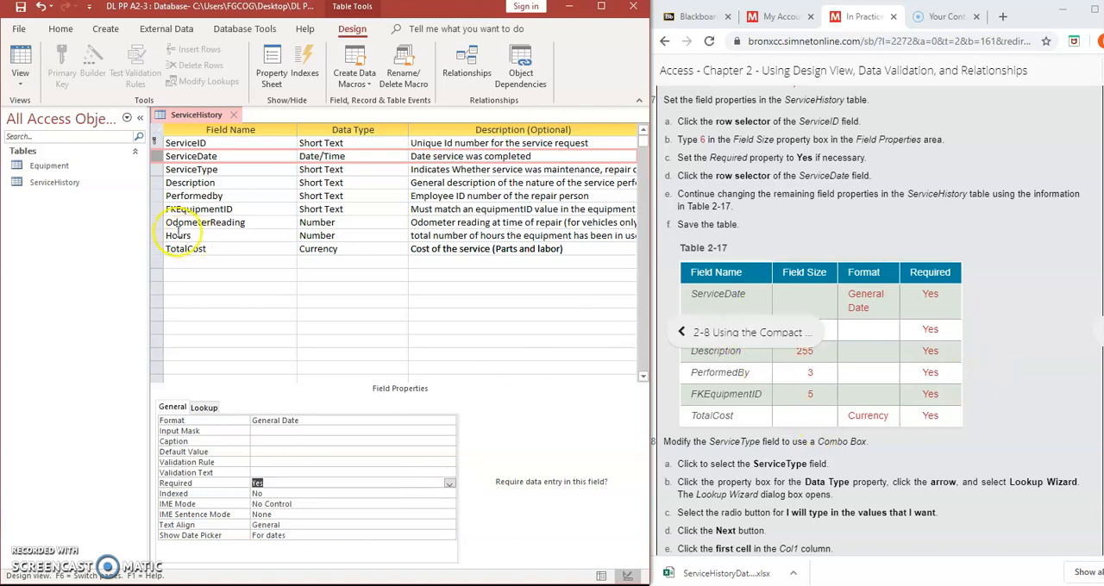
Set the ServiceType field size to 15, and set the Required property of both ServiceType and Description to Yes
left_click(157, 169)
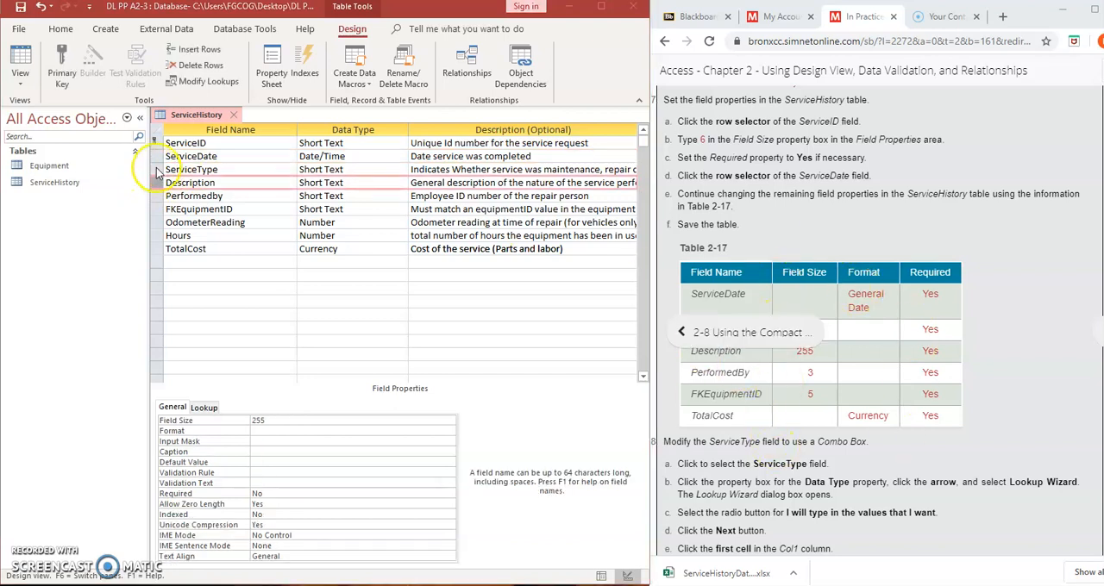
left_click(156, 170)
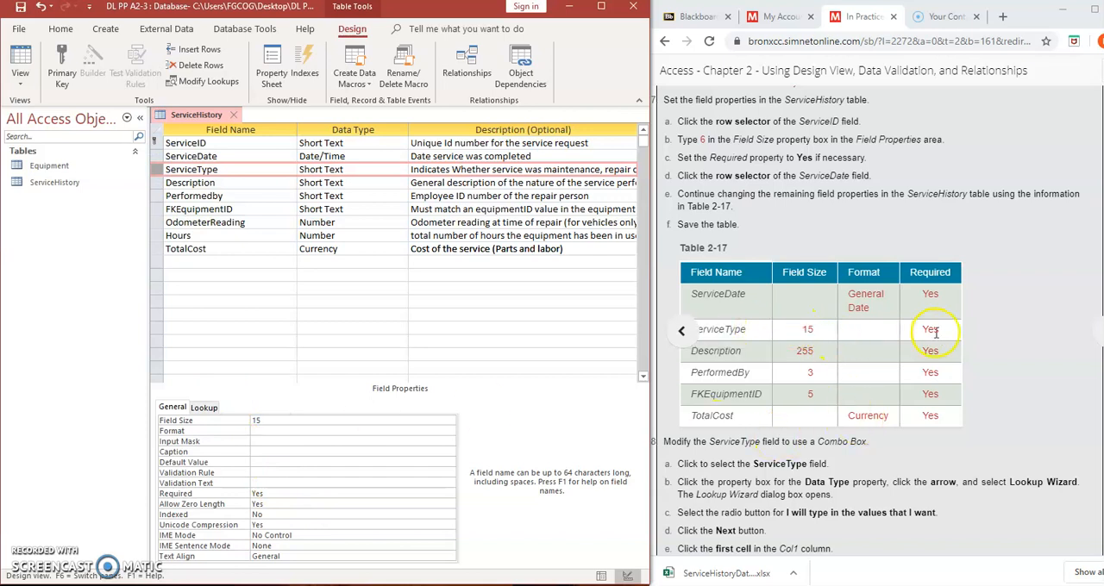
left_click(156, 183)
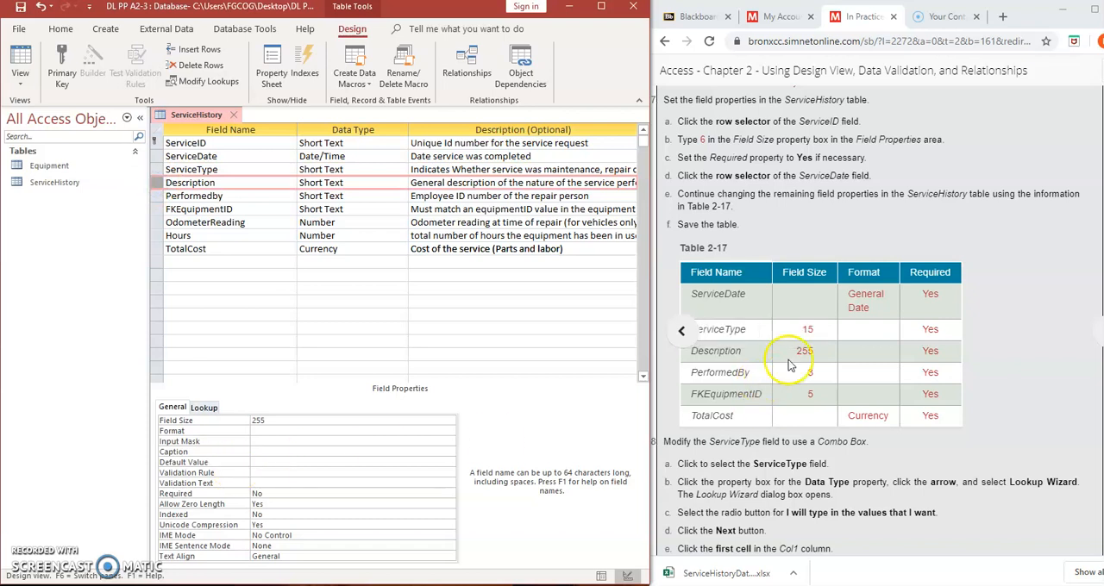
left_click(311, 494)
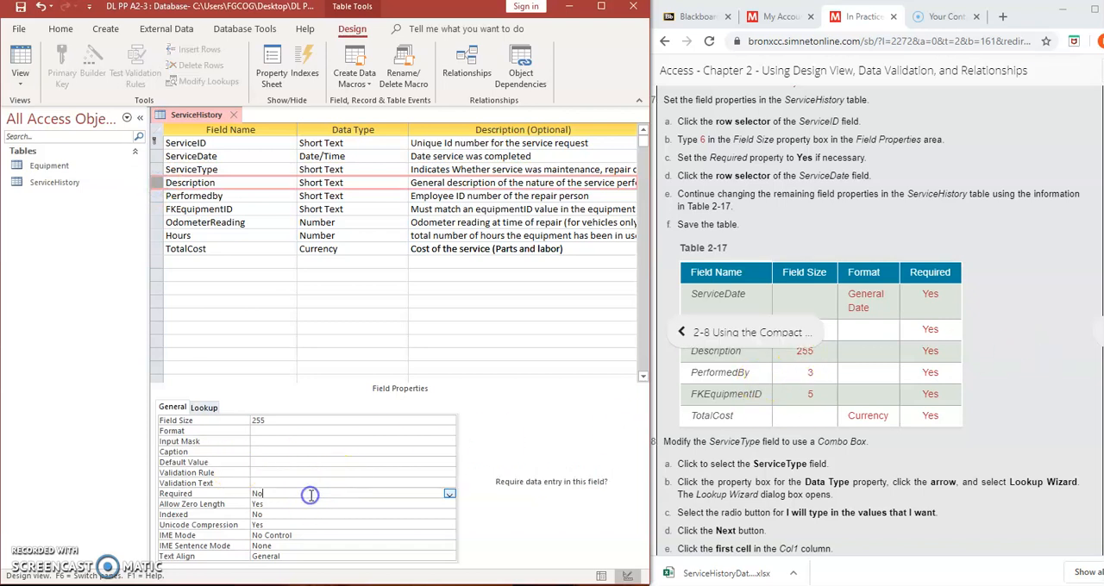
left_click(450, 496)
left_click(405, 505)
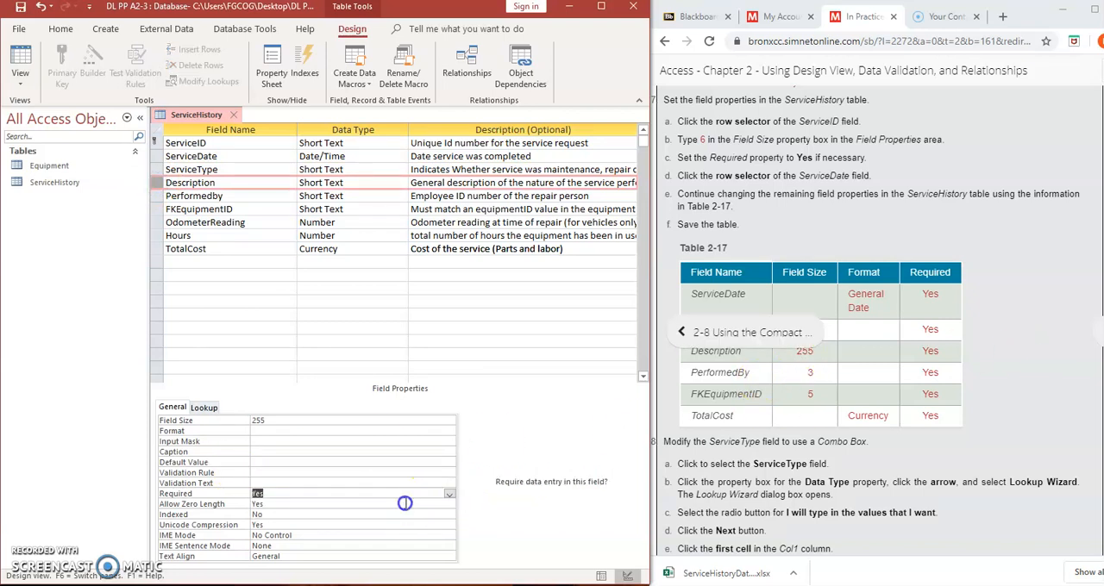
Set the field size of the Performedby field to 3 and its Required property to Yes
left_click(156, 196)
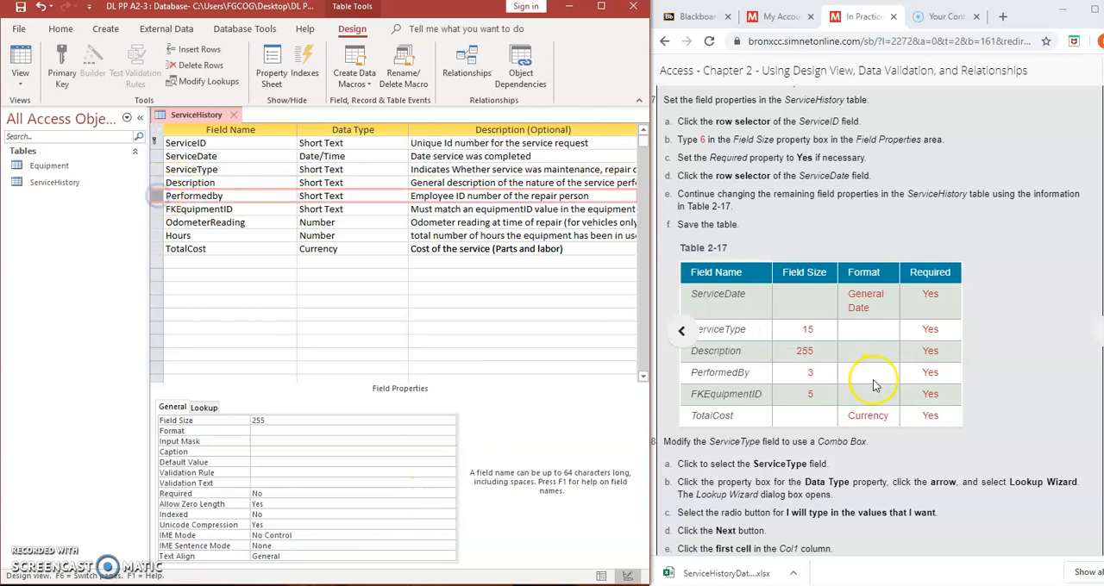
left_click(245, 420)
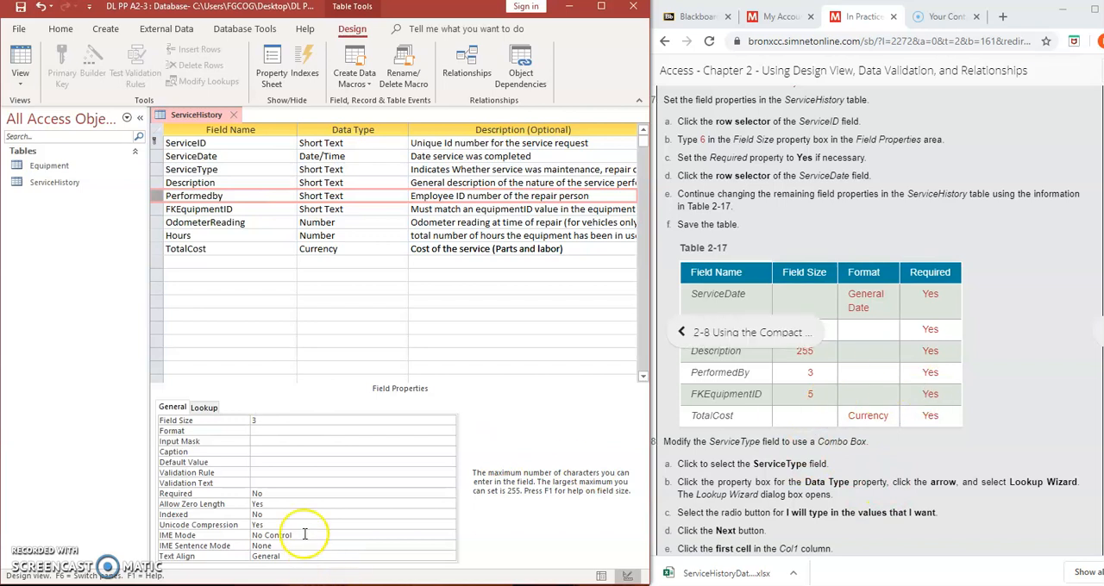
left_click(268, 498)
left_click(449, 494)
left_click(432, 503)
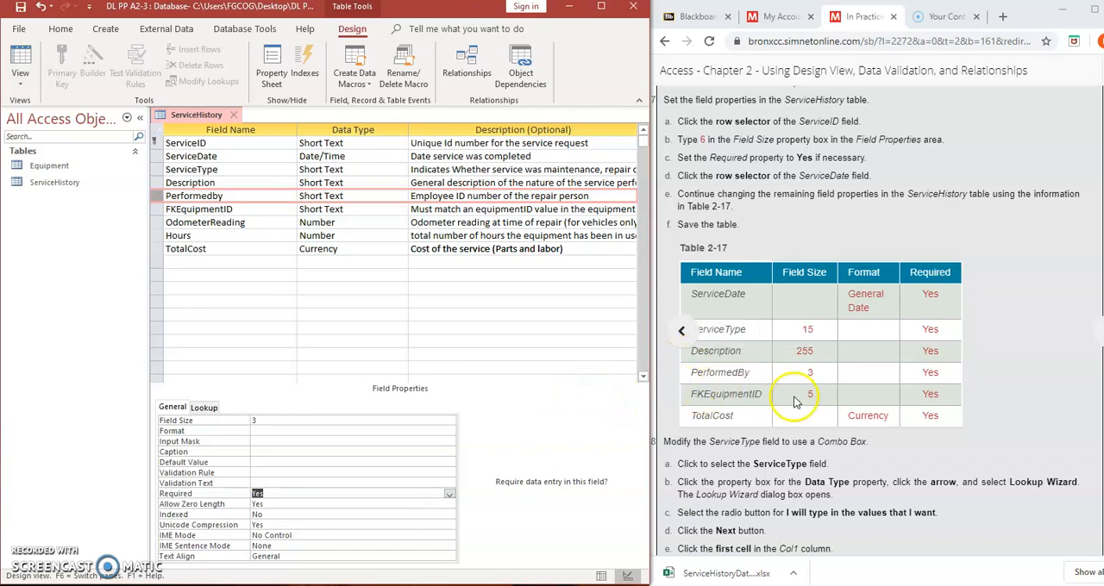
Set the field size of the FKEquipmentID field to 5 and its Required property to Yes
left_click(156, 208)
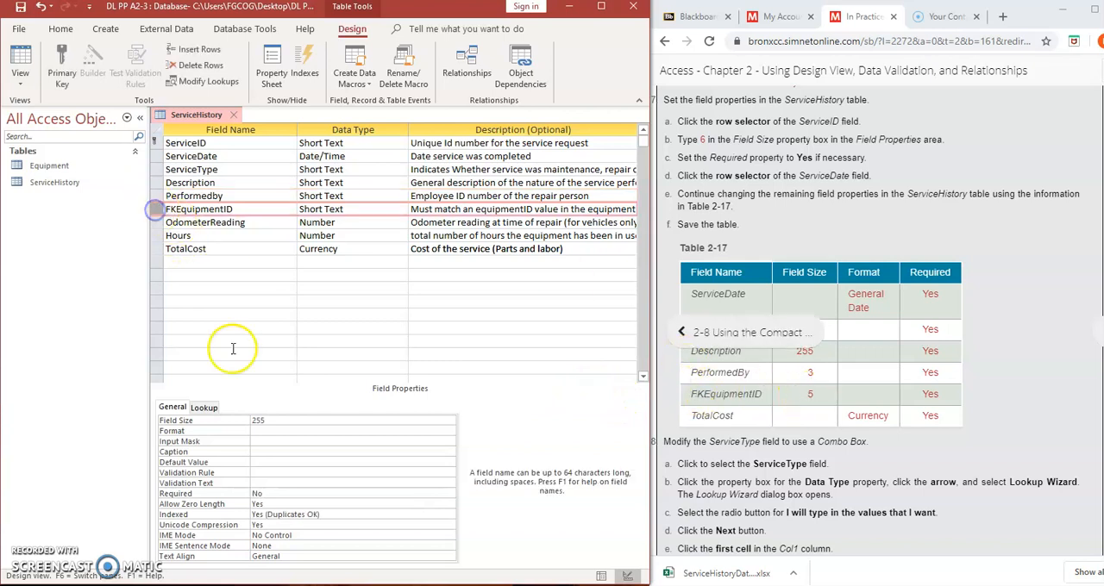
double_click(261, 420)
type("5")
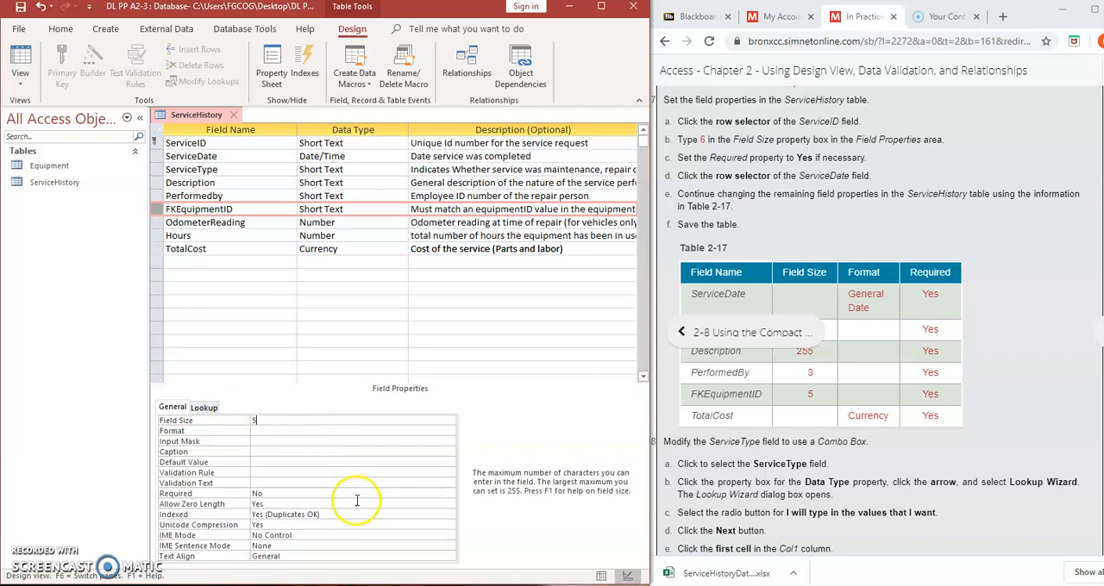
left_click(288, 493)
left_click(450, 495)
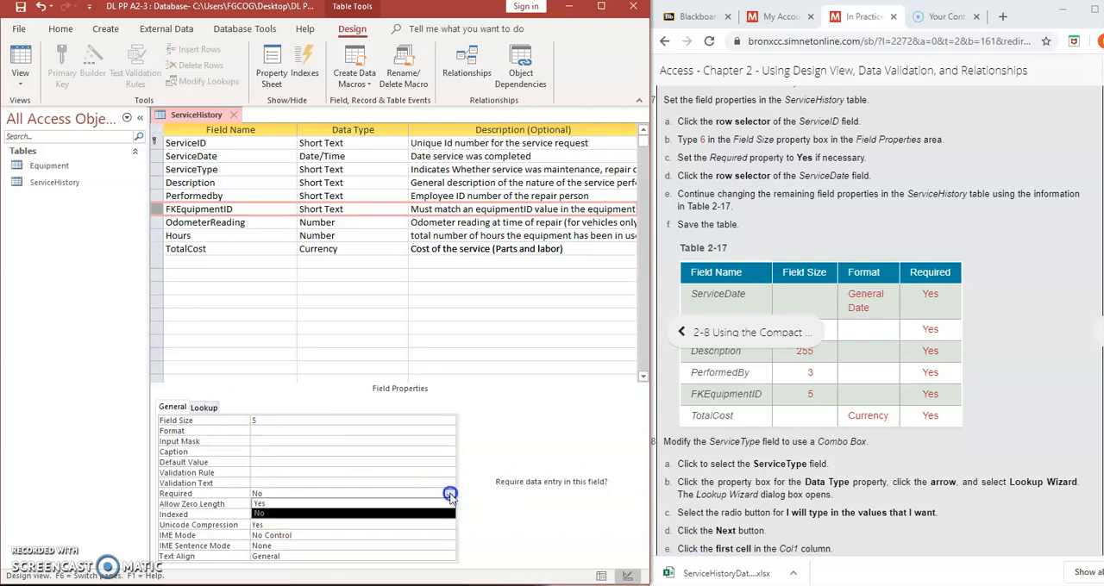
left_click(396, 504)
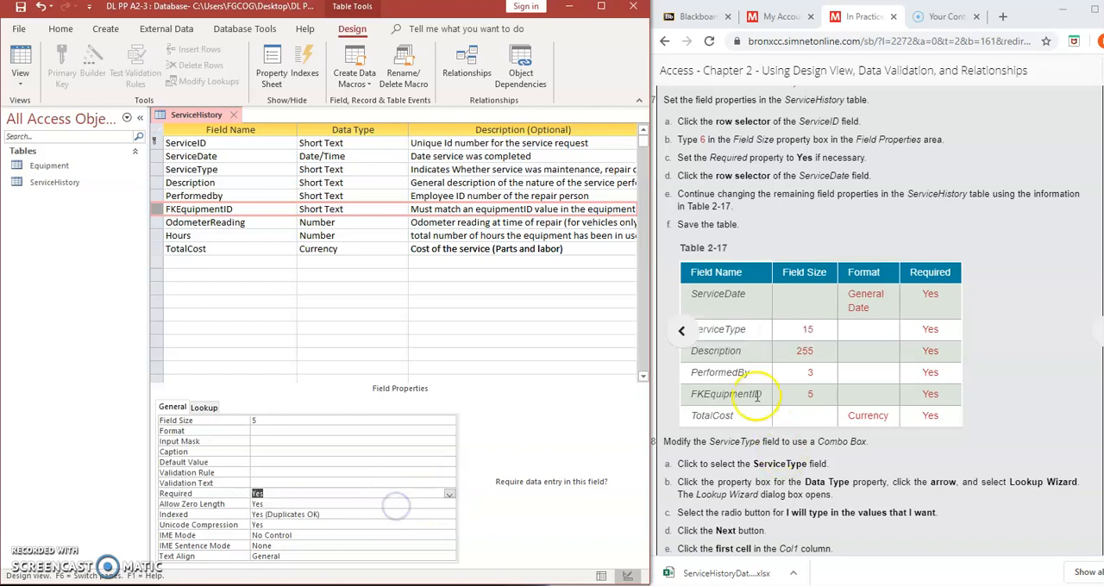
Set the Required property of the TotalCost field to Yes and save the ServiceHistory table
left_click(157, 249)
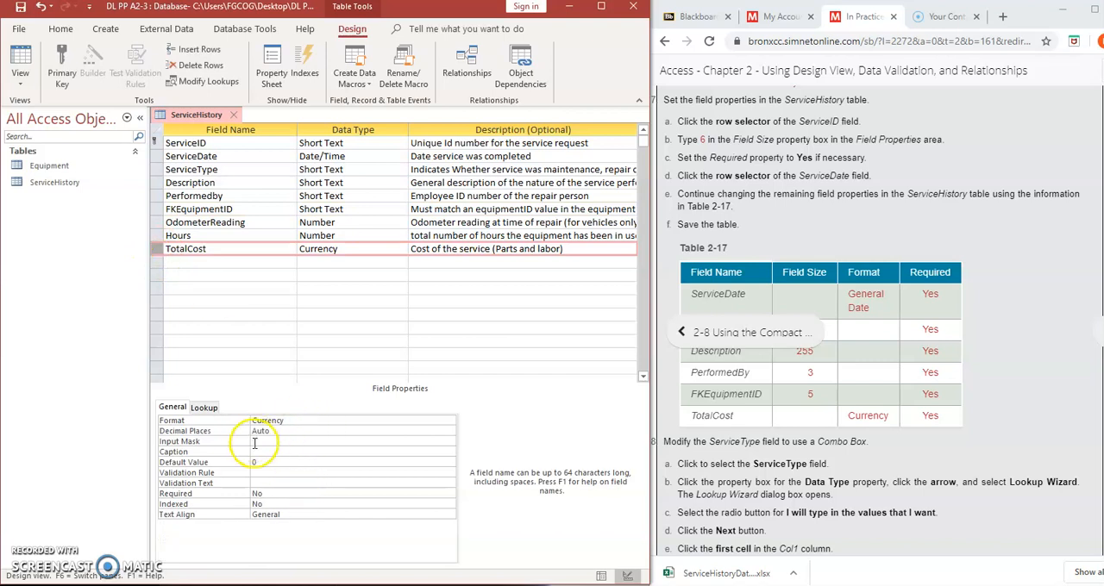
left_click(276, 493)
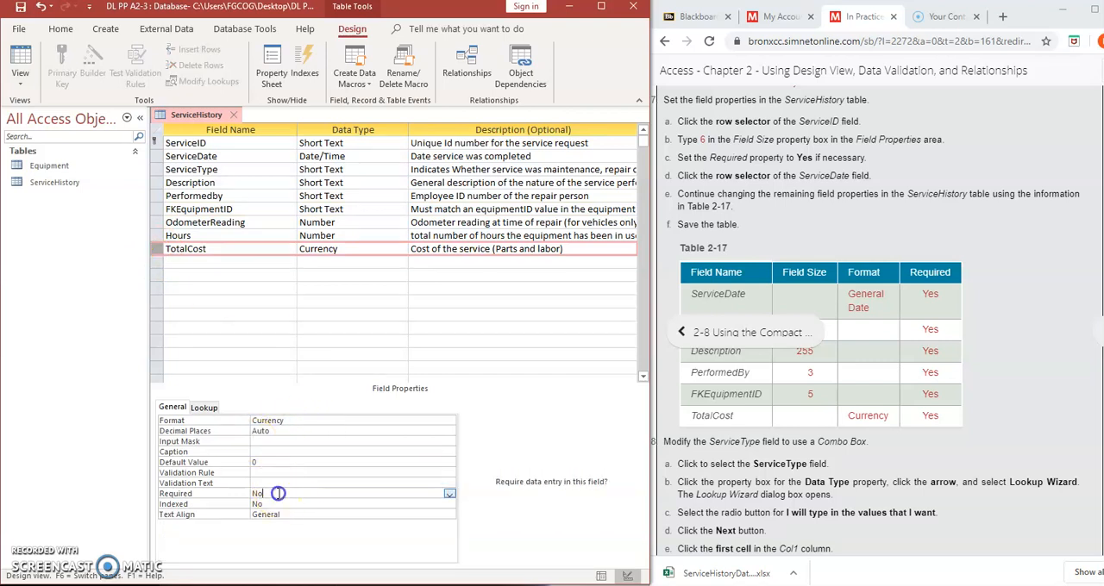
left_click(448, 495)
left_click(423, 503)
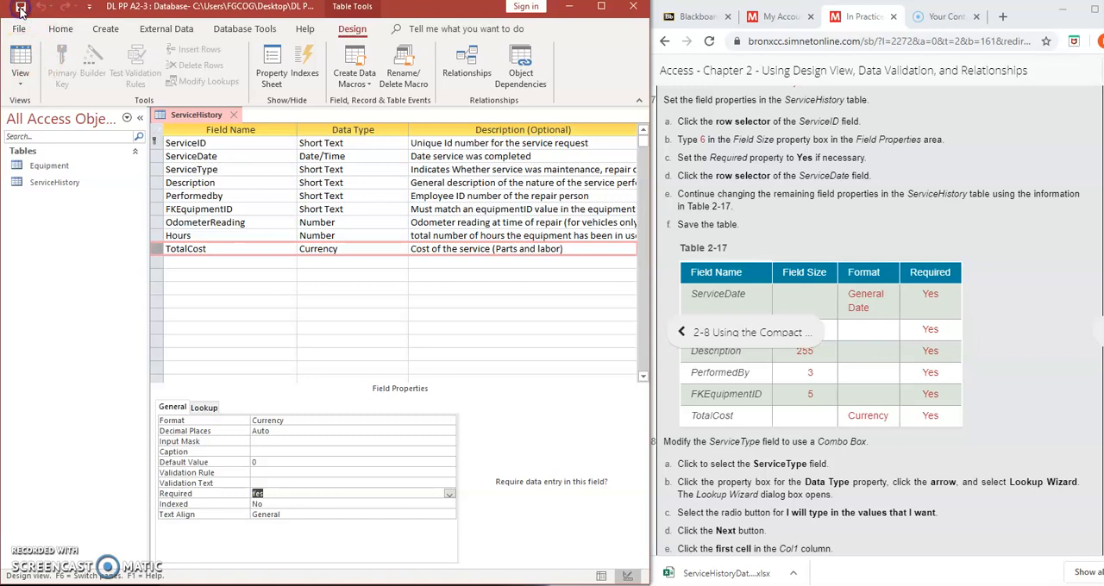
right_click(183, 123)
left_click(207, 120)
Start the Lookup Wizard for the ServiceType field, choosing to type in the lookup values
scroll(845, 343, "down", 3)
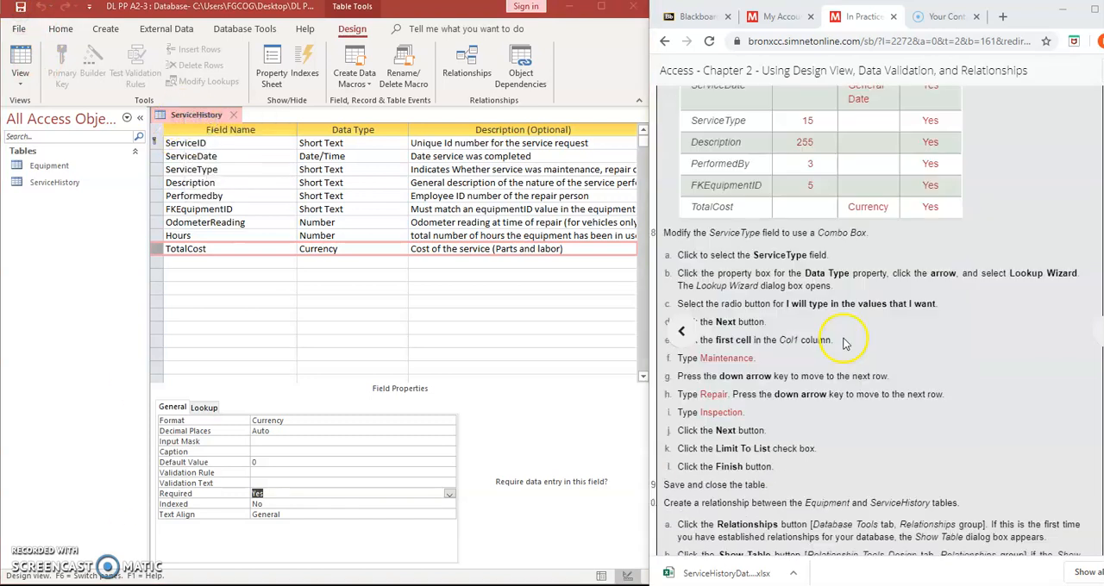
scroll(845, 343, "down", 2)
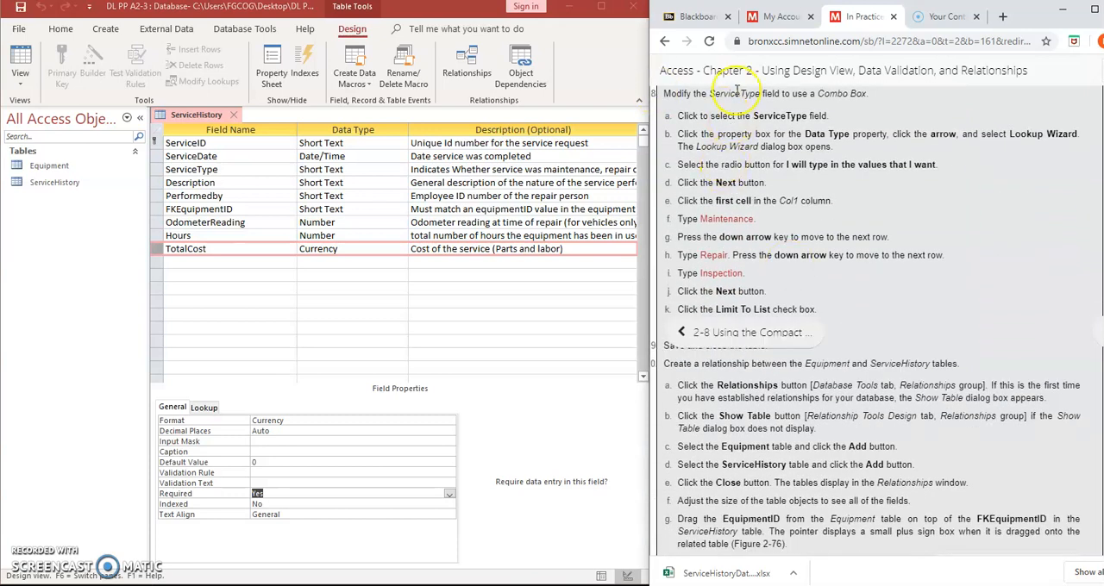
left_click(166, 170)
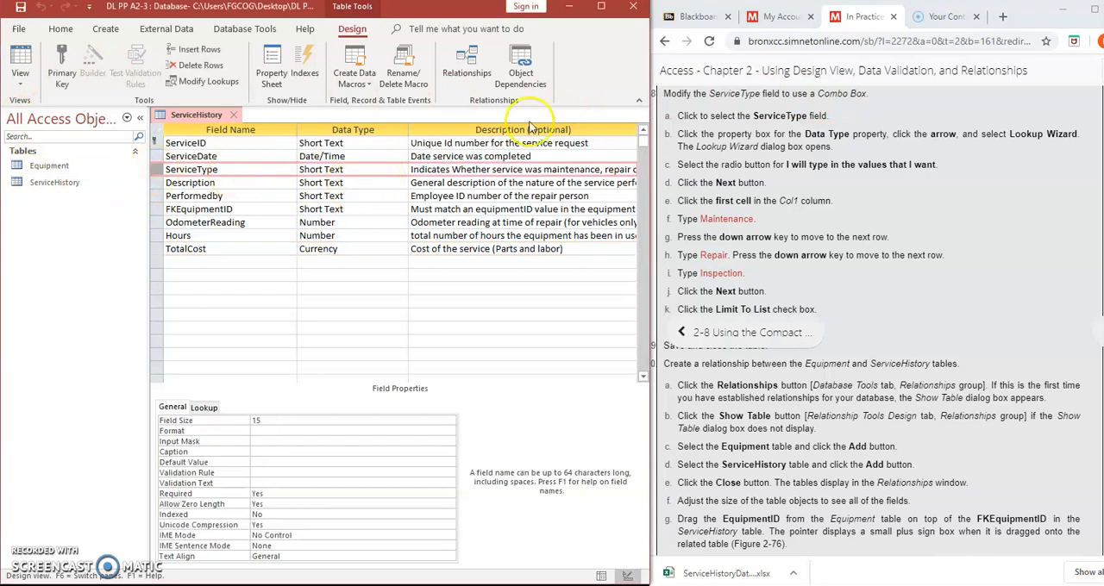
left_click(355, 168)
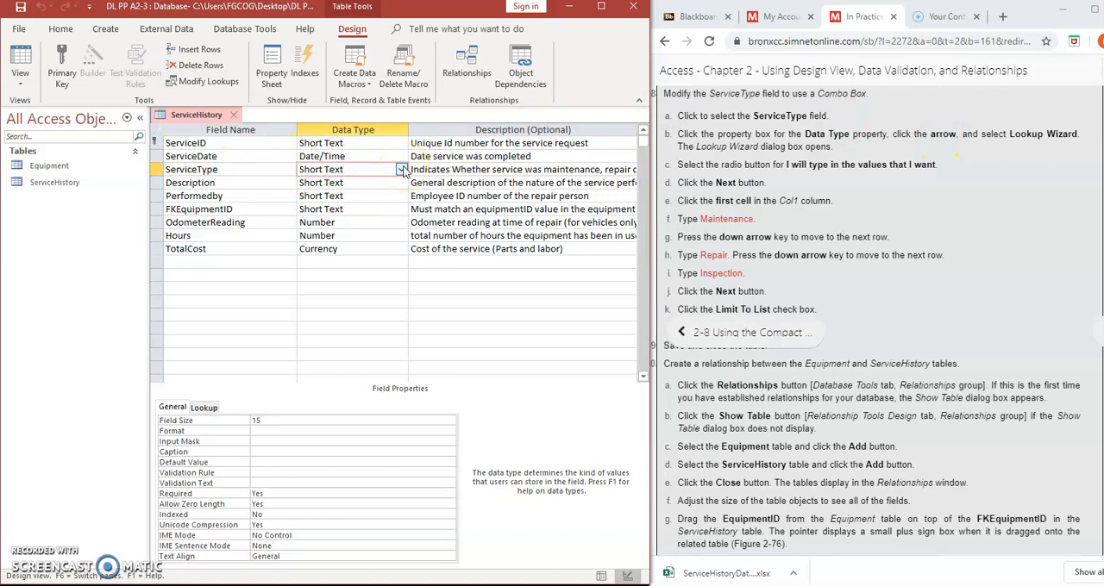
left_click(402, 170)
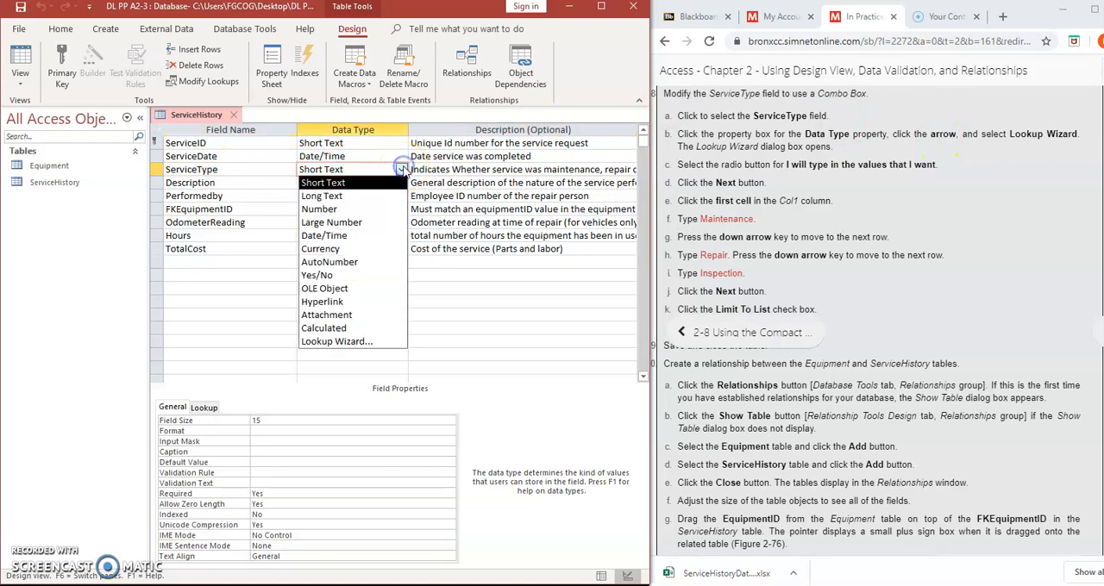
left_click(357, 342)
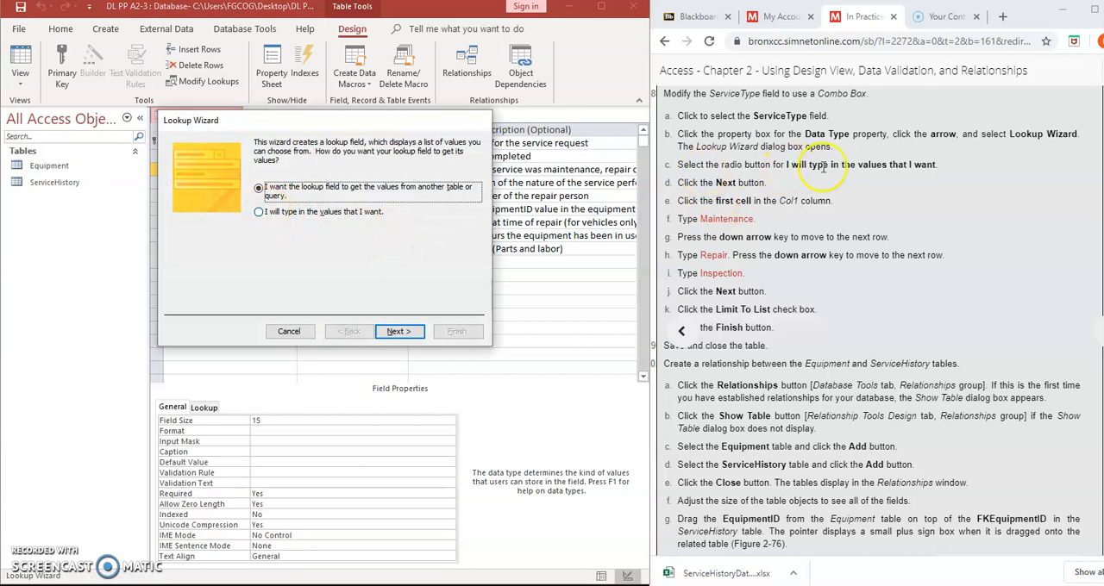
left_click(258, 212)
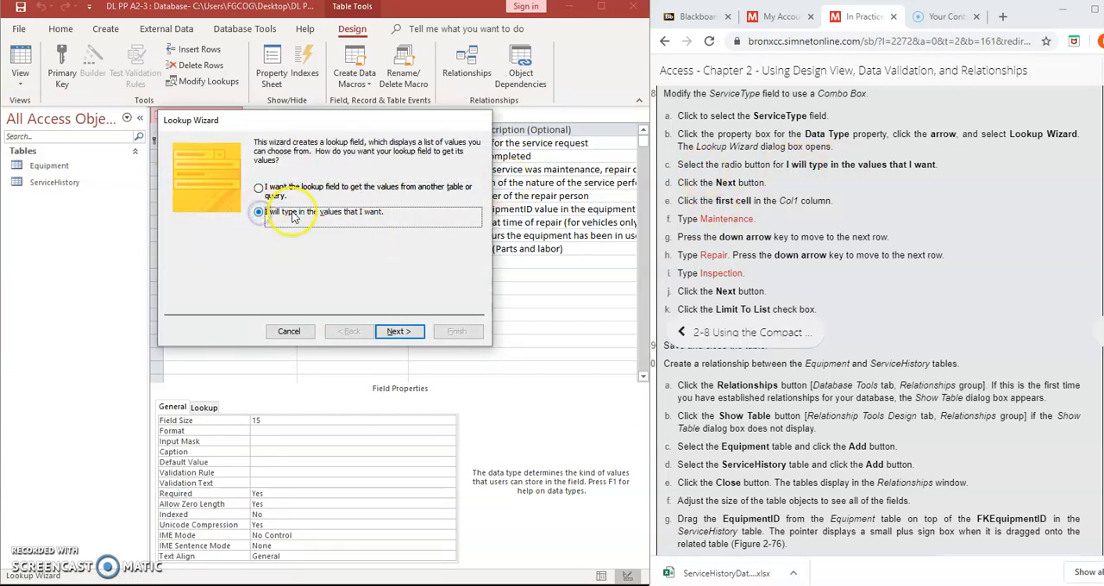
left_click(400, 331)
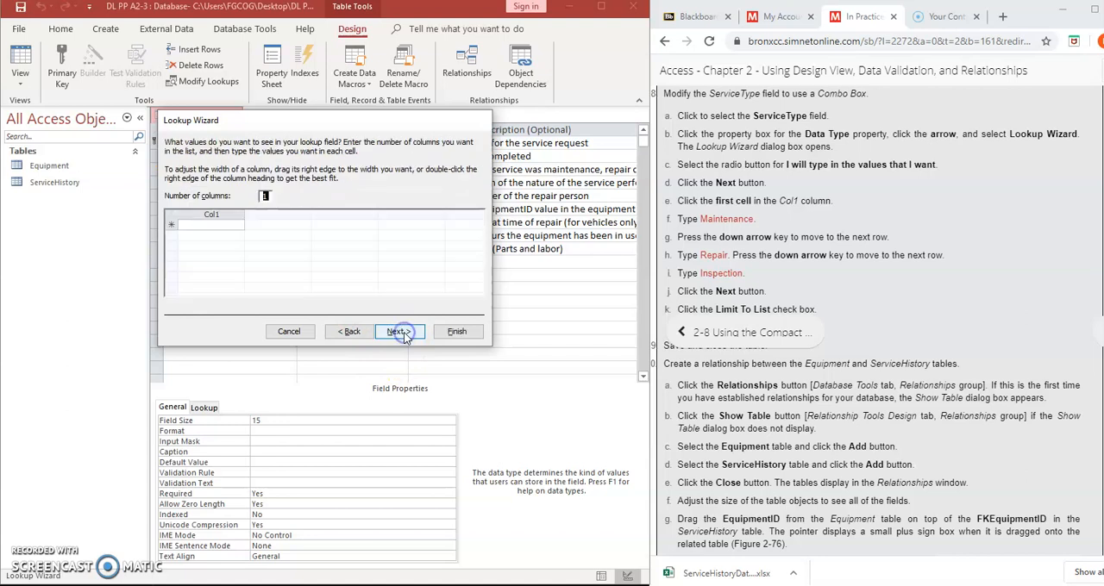
Enter Maintenance, Repair and inspection as the lookup values in Col1 and finish the wizard with the ServiceType label
left_click(218, 224)
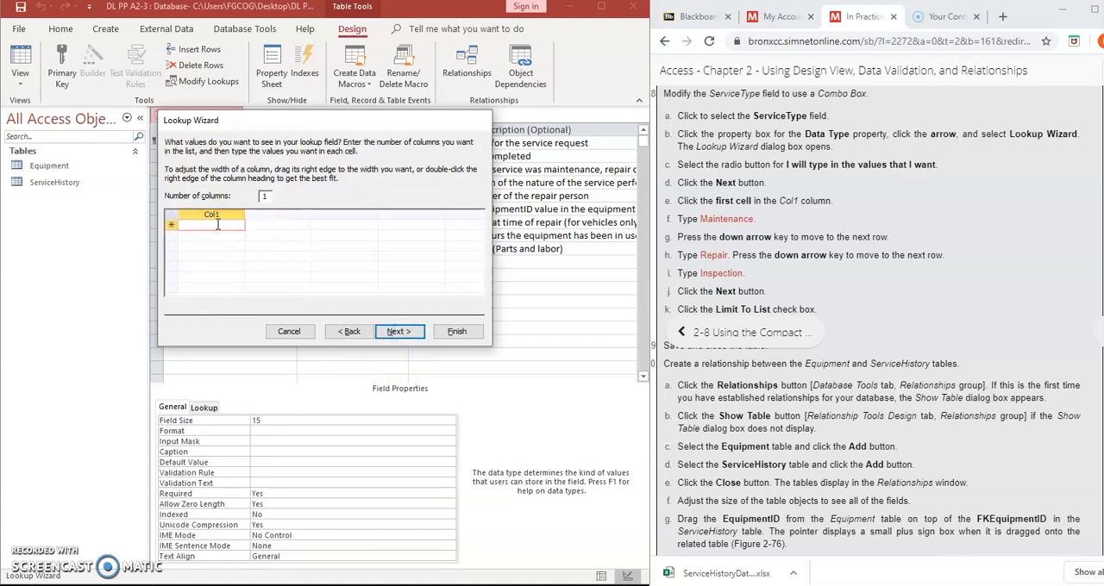
type("Maintenance")
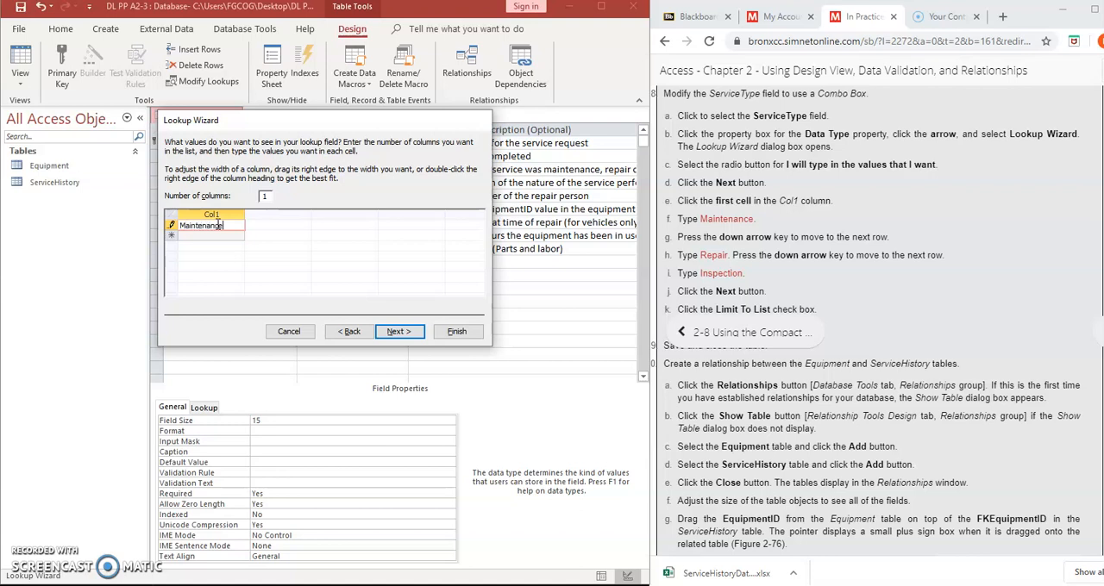
key("Down")
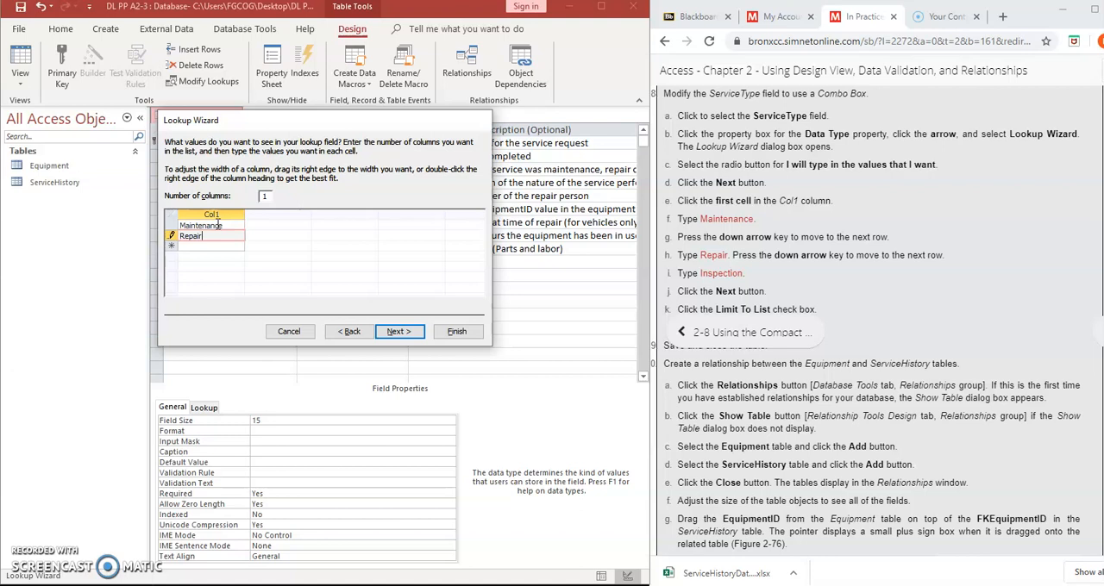
type("inspection")
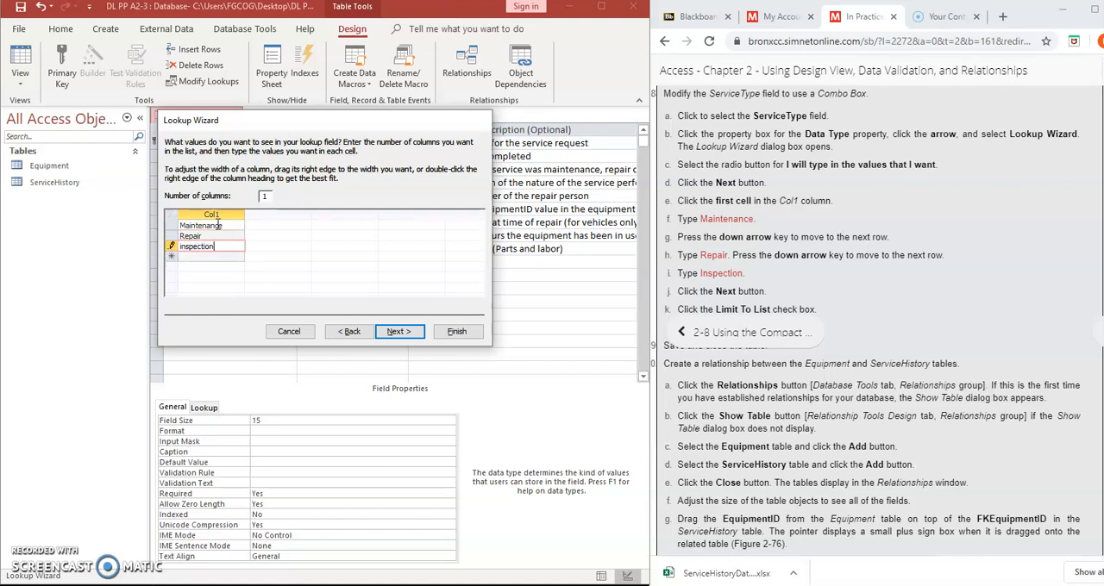
left_click(399, 331)
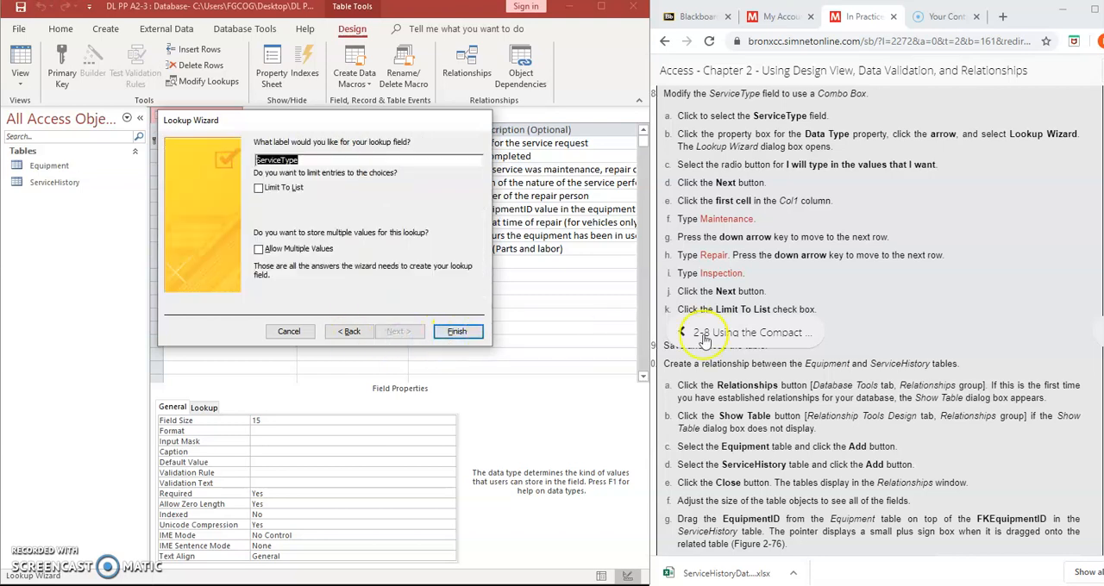
left_click(457, 332)
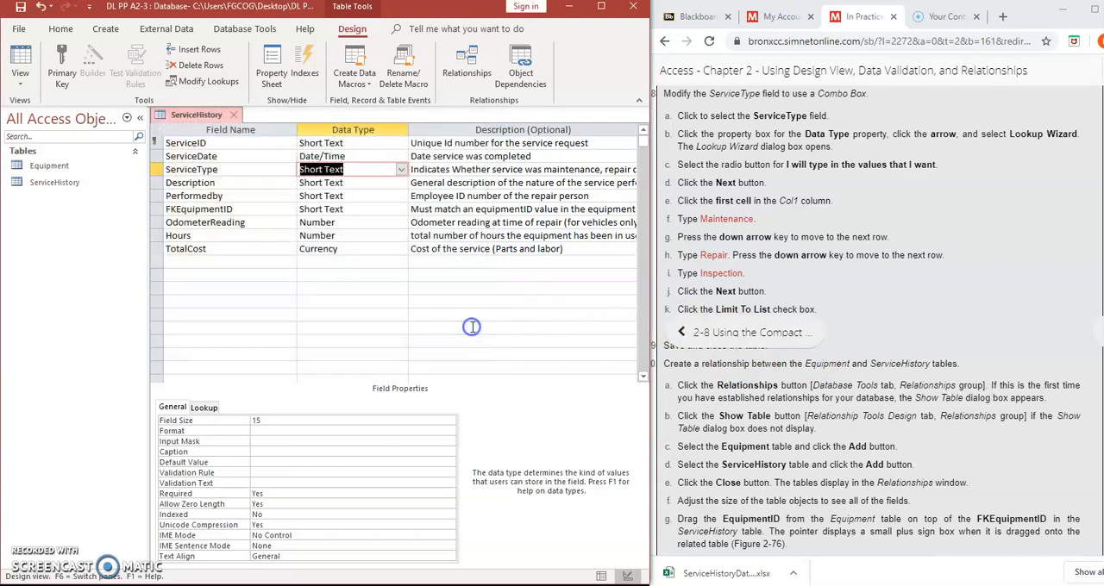
Save and close the ServiceHistory table
left_click(748, 380)
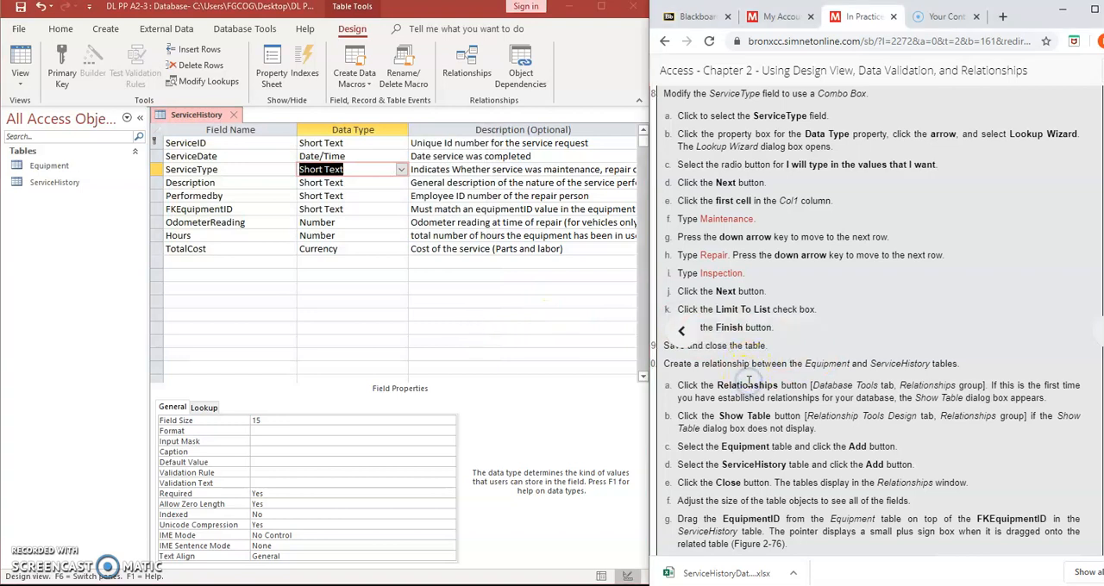
scroll(748, 381, "down", 2)
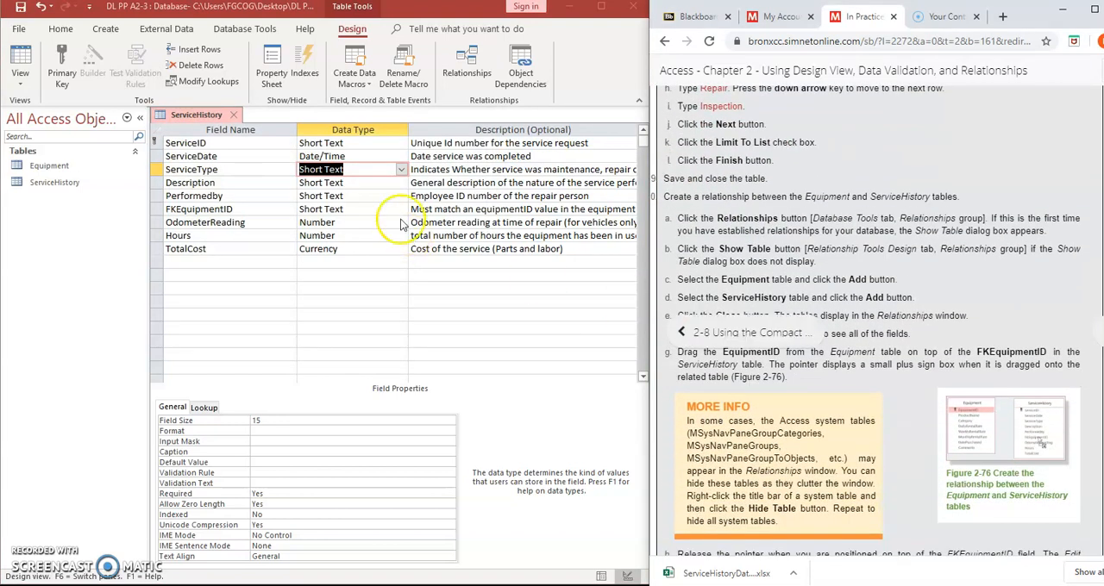
right_click(202, 118)
left_click(217, 124)
right_click(193, 120)
left_click(207, 141)
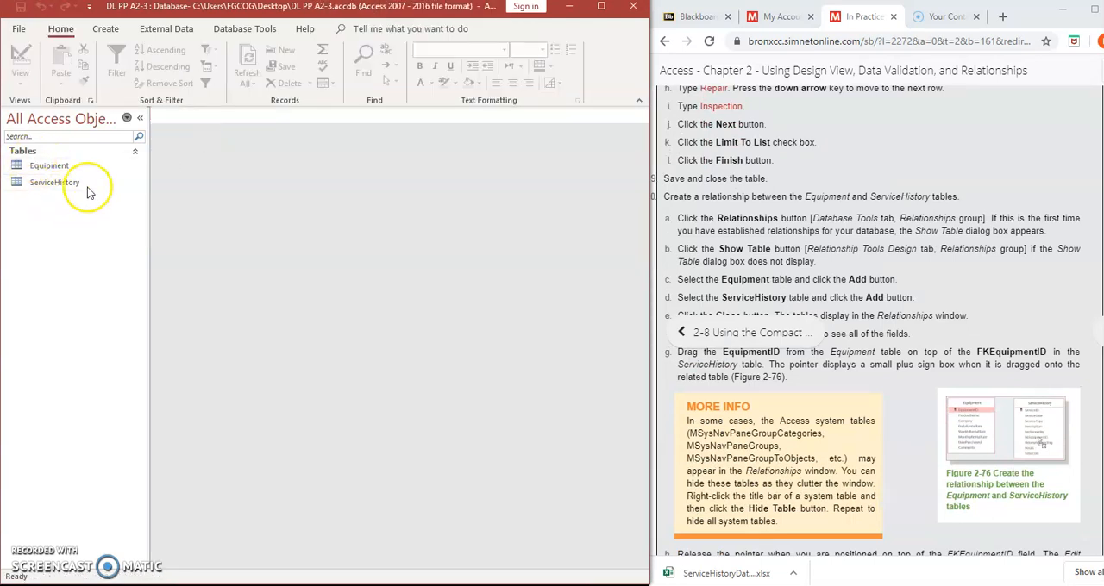
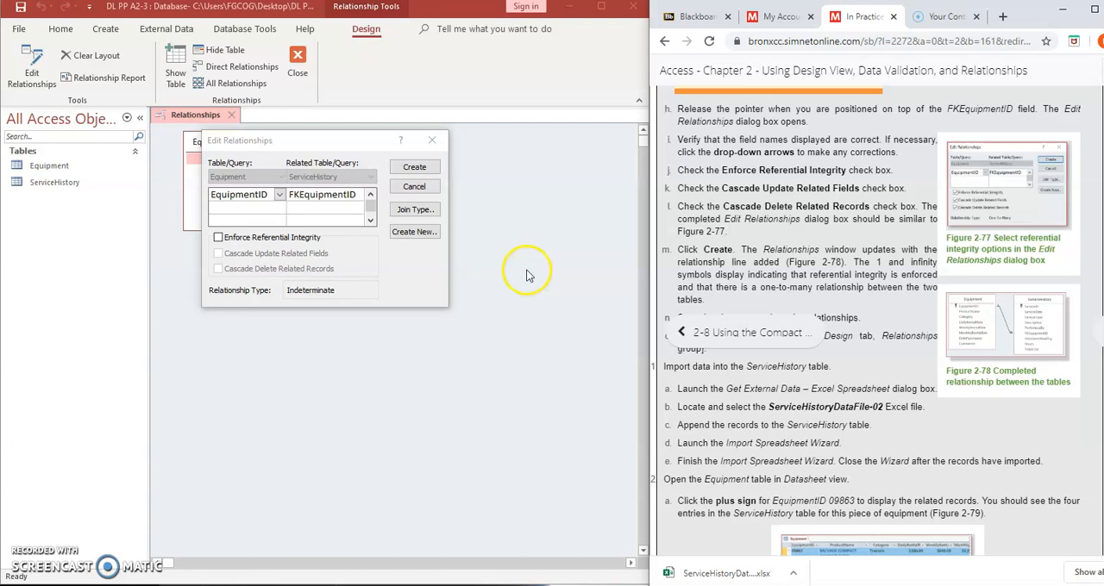
Try to relate EquipmentID in Equipment to FKEquipmentID in ServiceHistory with referential integrity, cascade update of related fields and cascade delete of related records
left_click(219, 239)
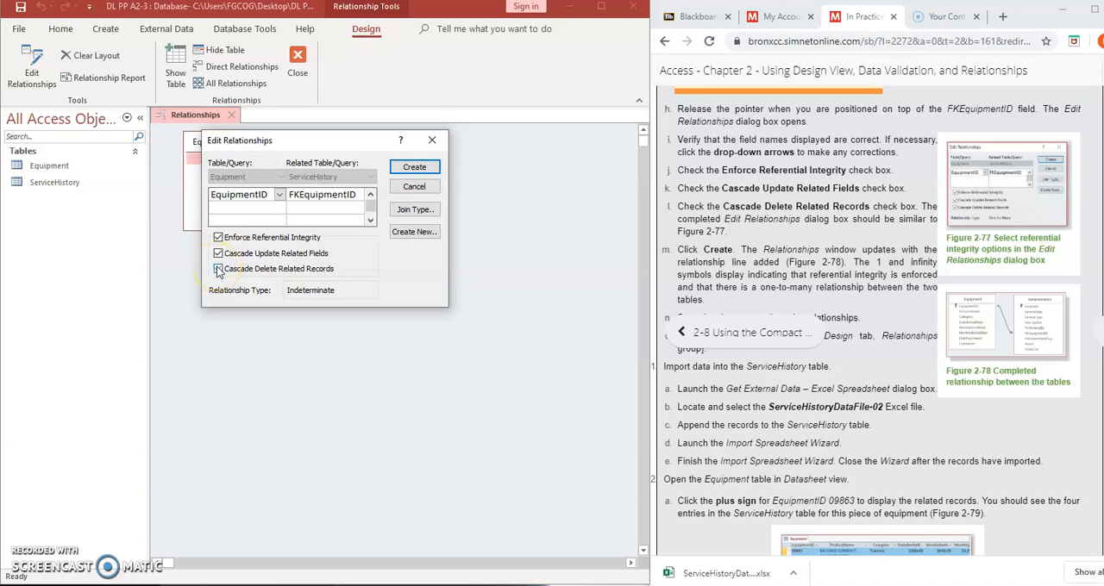
left_click(412, 170)
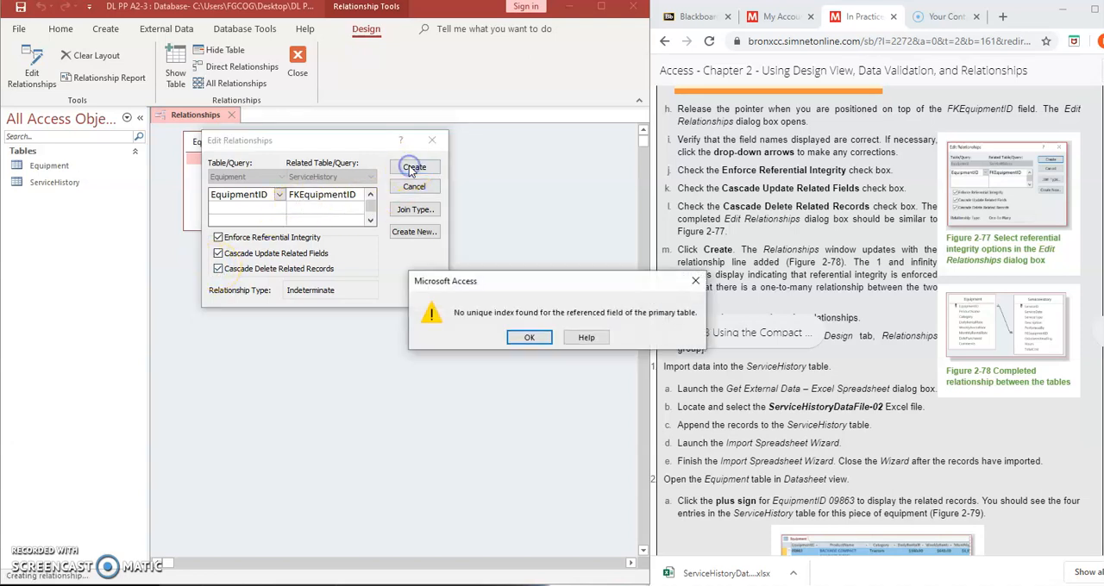
left_click(530, 338)
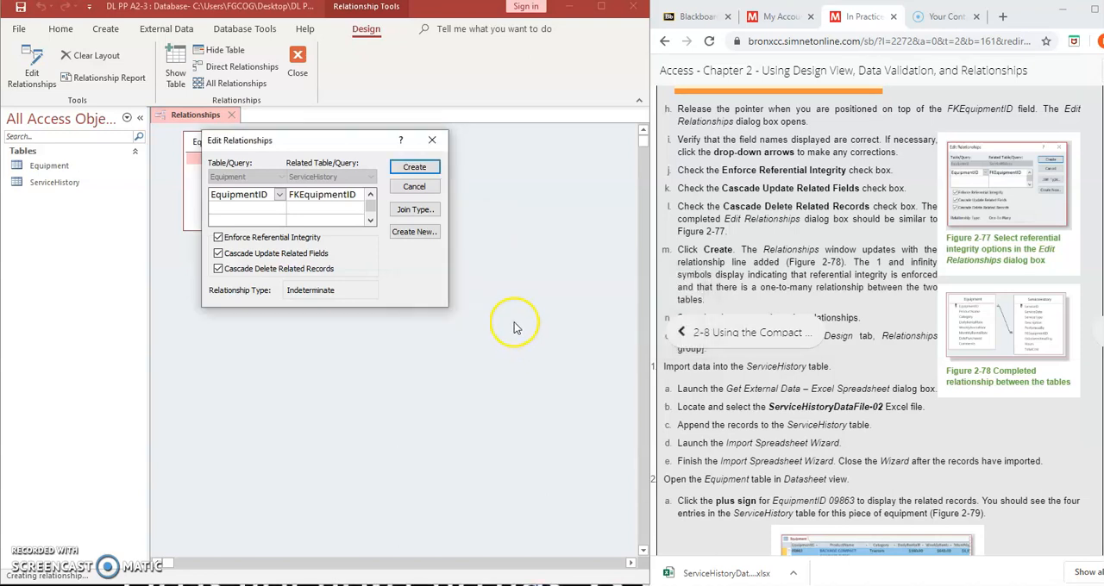
left_click(778, 264)
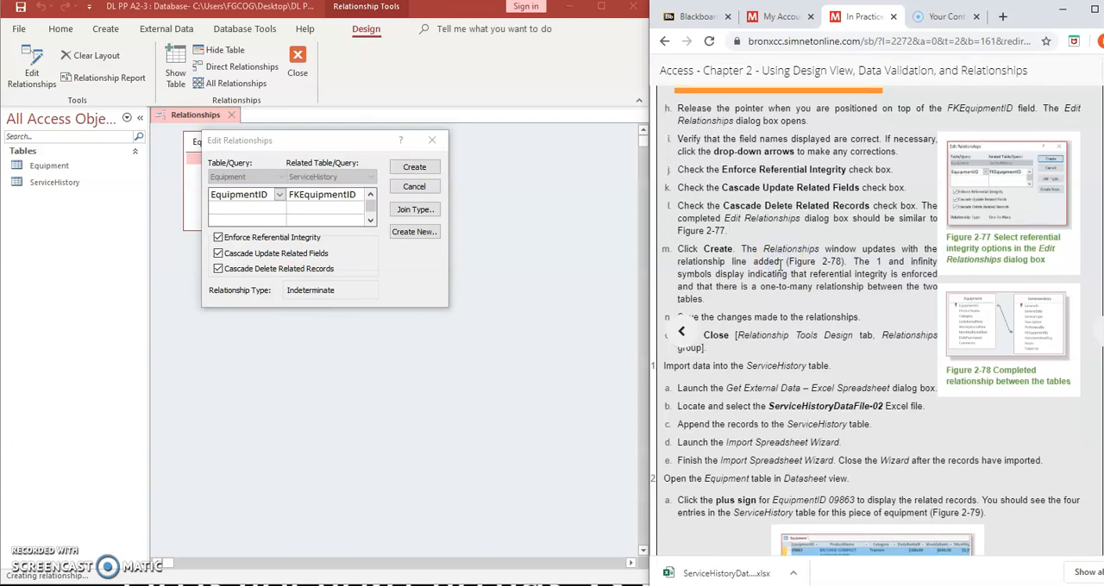
scroll(779, 264, "down", 3)
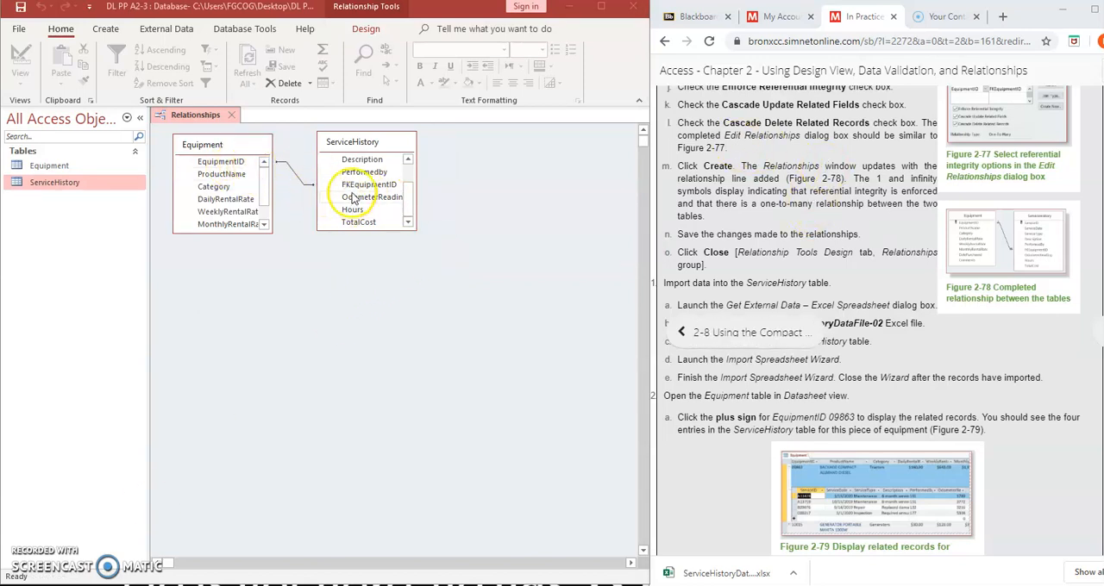
Save the changes made to the relationships and close the Relationships window
right_click(203, 117)
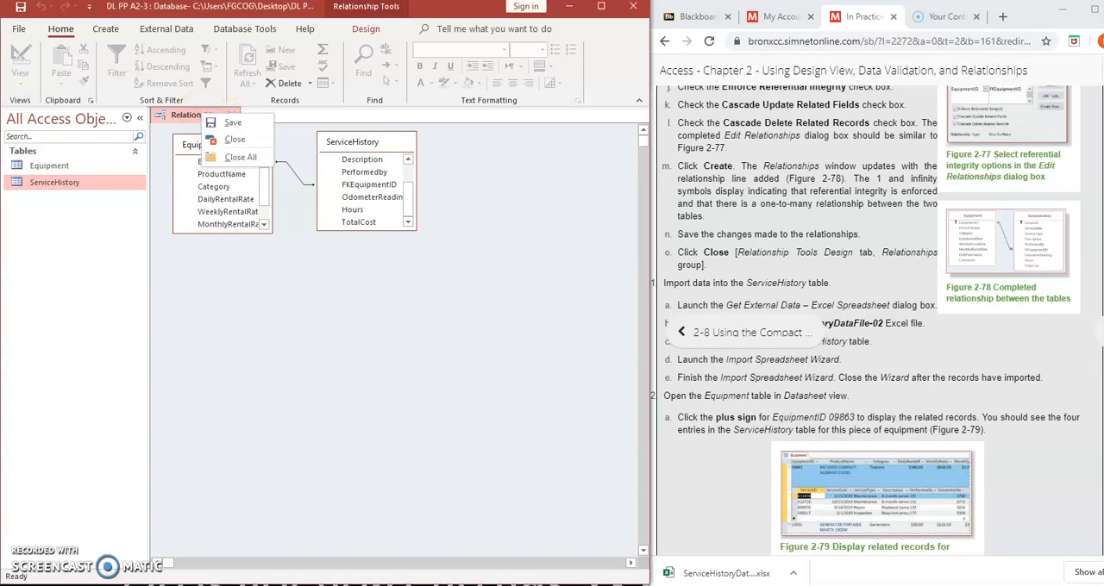
left_click(226, 122)
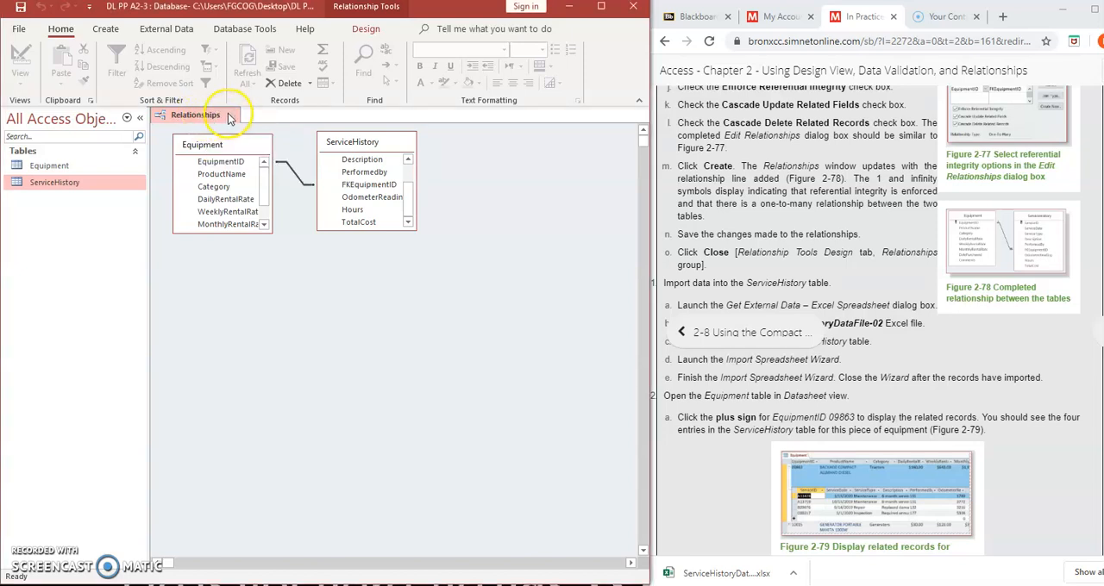
left_click(231, 115)
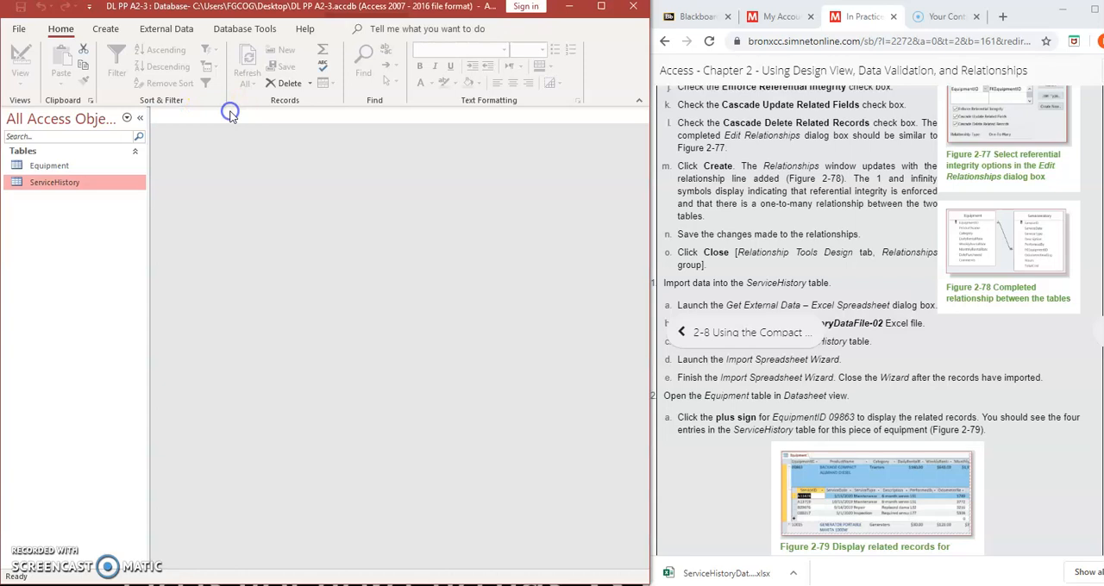
Reopen the Relationships window to check the link between the Equipment and ServiceHistory tables
left_click(245, 28)
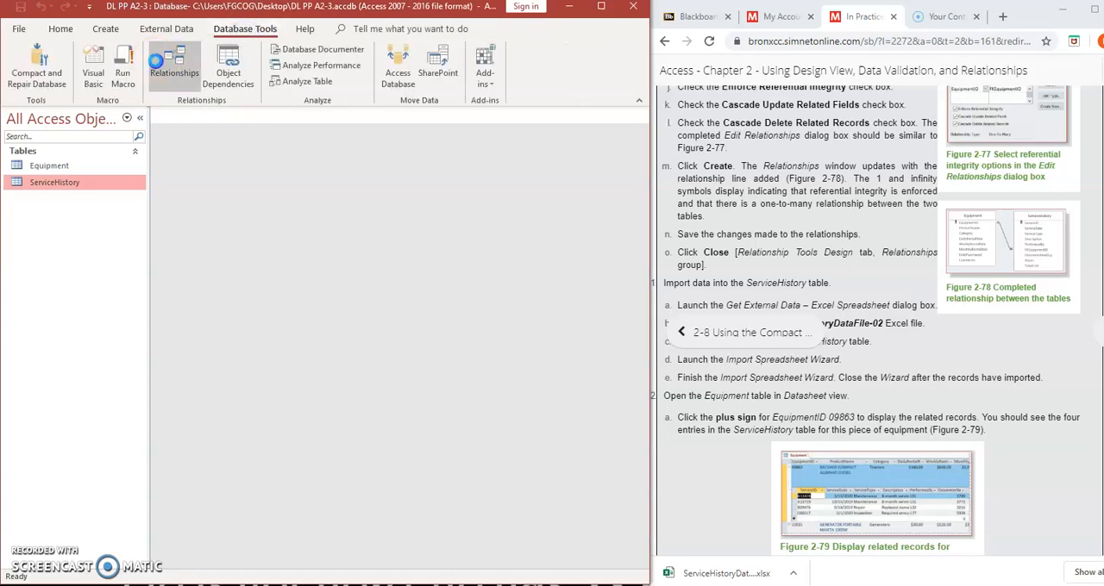
left_click(156, 61)
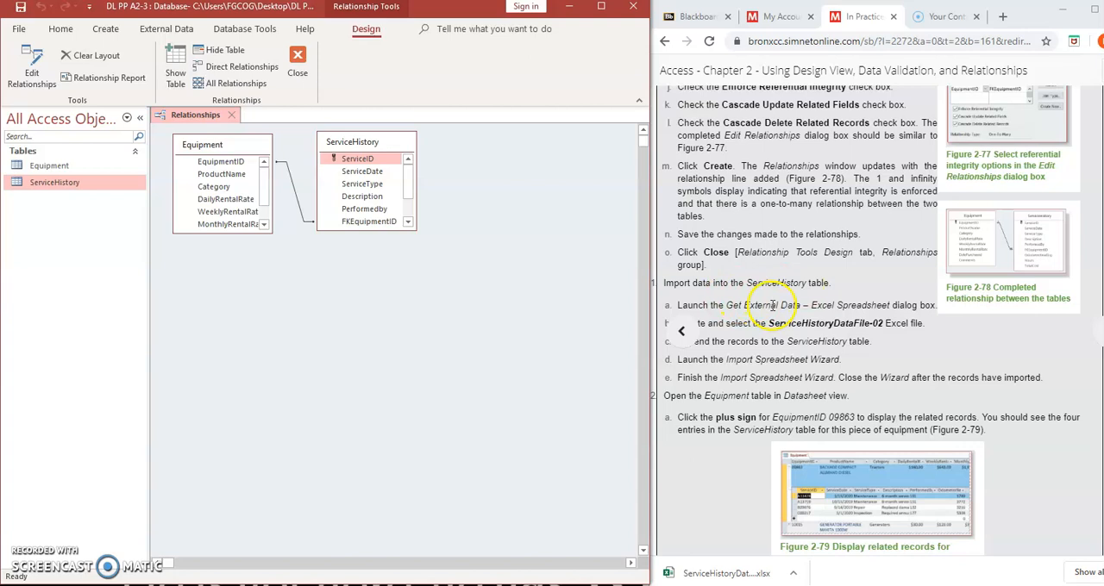
left_click(754, 256)
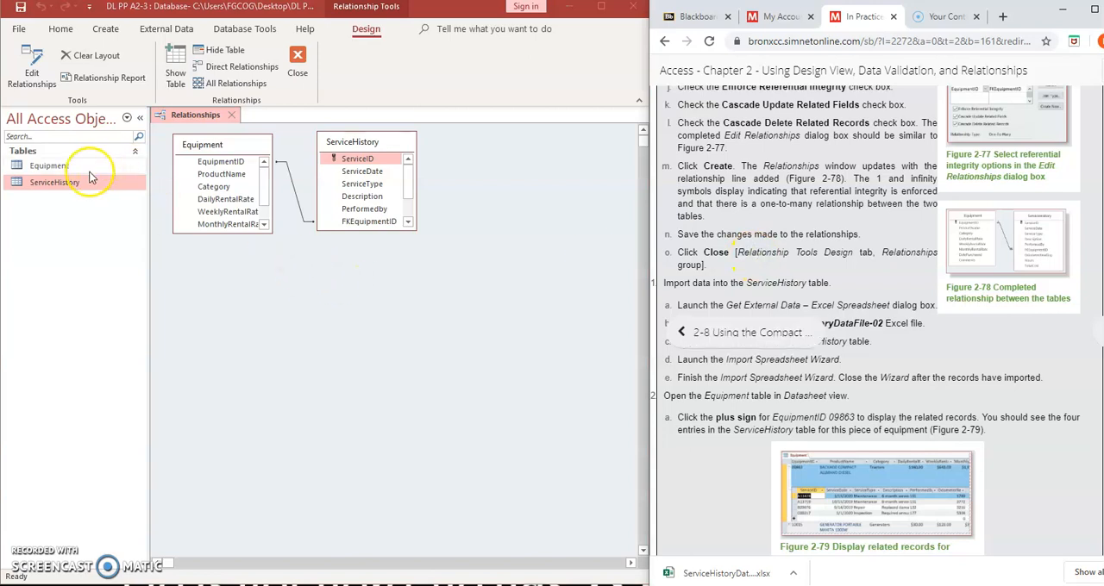
left_click(69, 195)
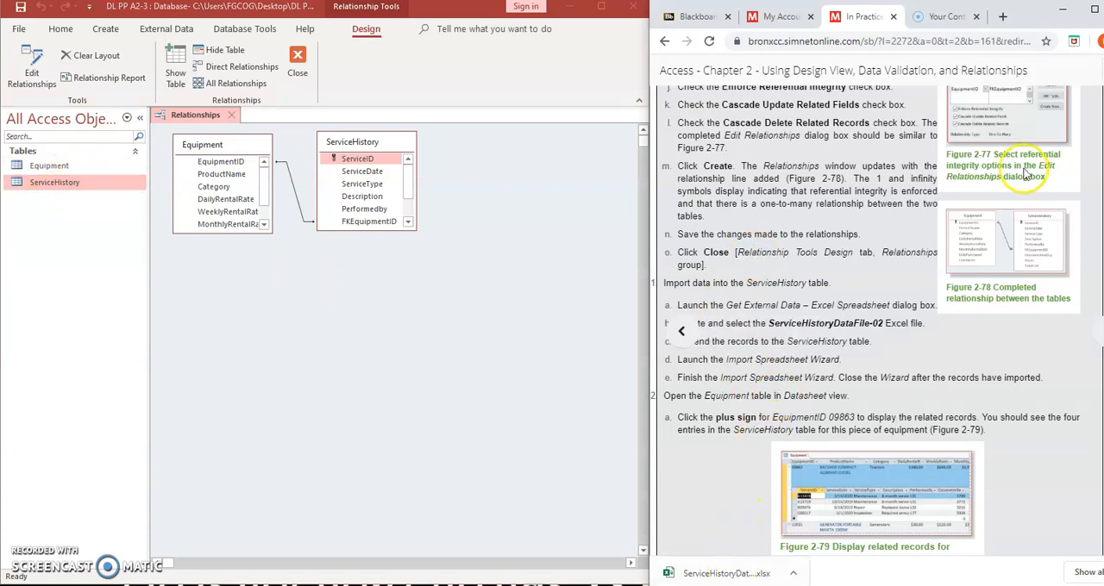
Open the downloaded ServiceHistoryDataFile-02 workbook in Excel, enable editing, and minimize it after viewing its records
scroll(925, 367, "up", 15)
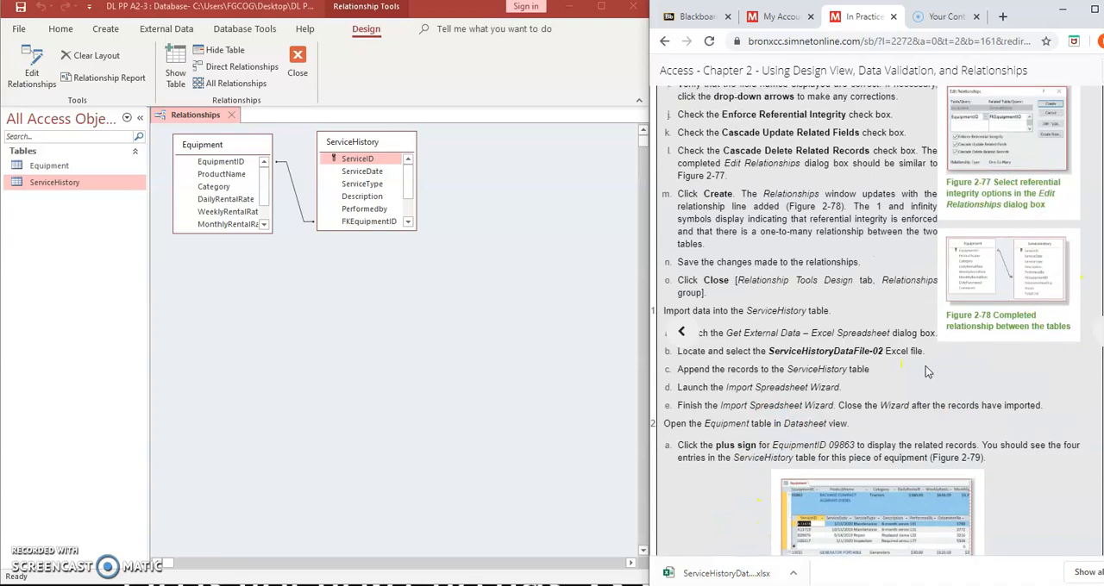
scroll(928, 368, "up", 10)
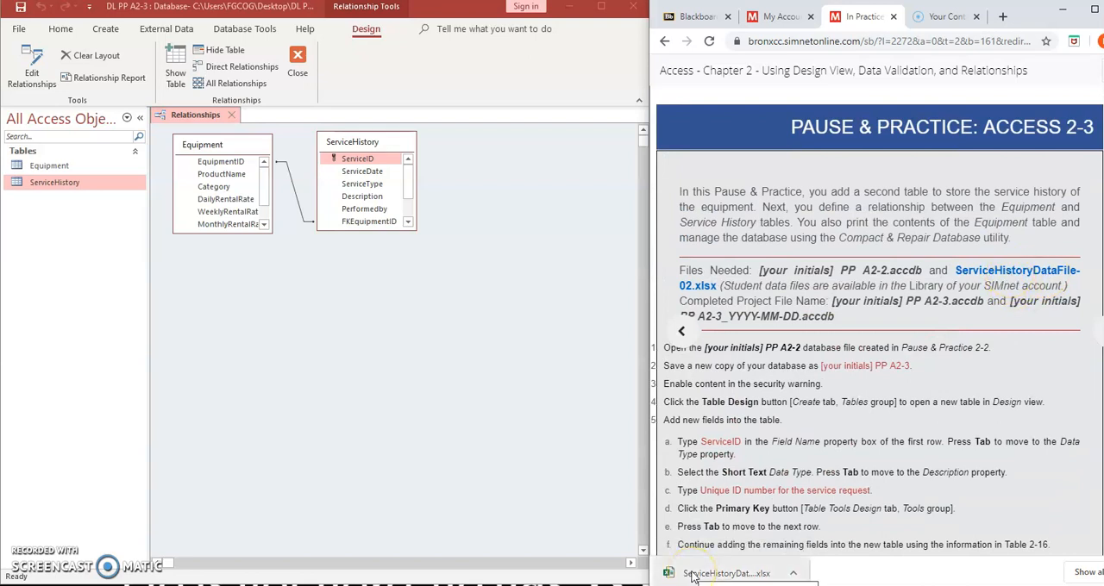
key("Down")
left_click(747, 575)
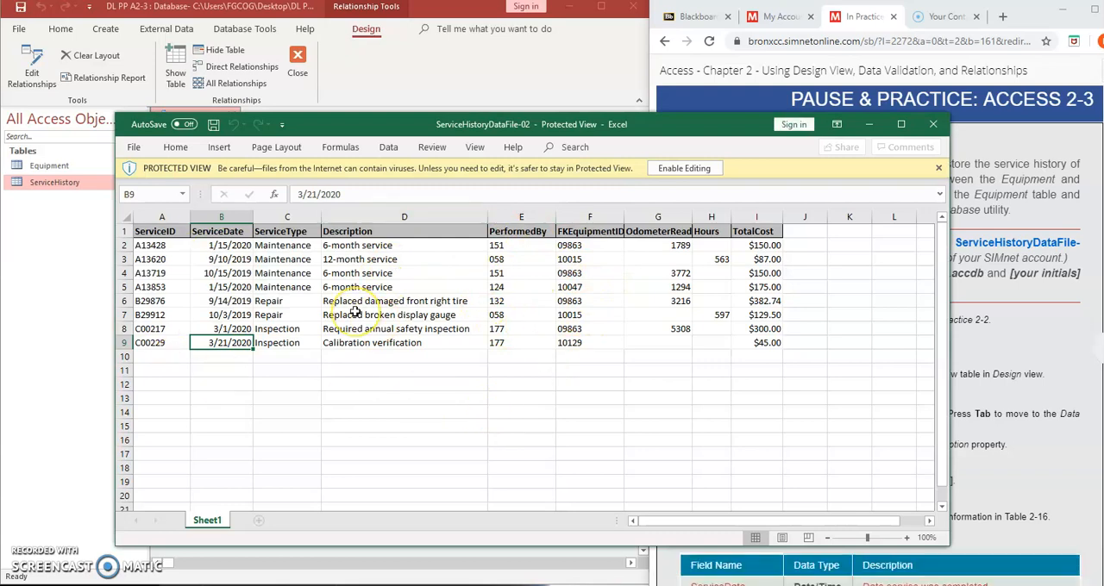
left_click(670, 169)
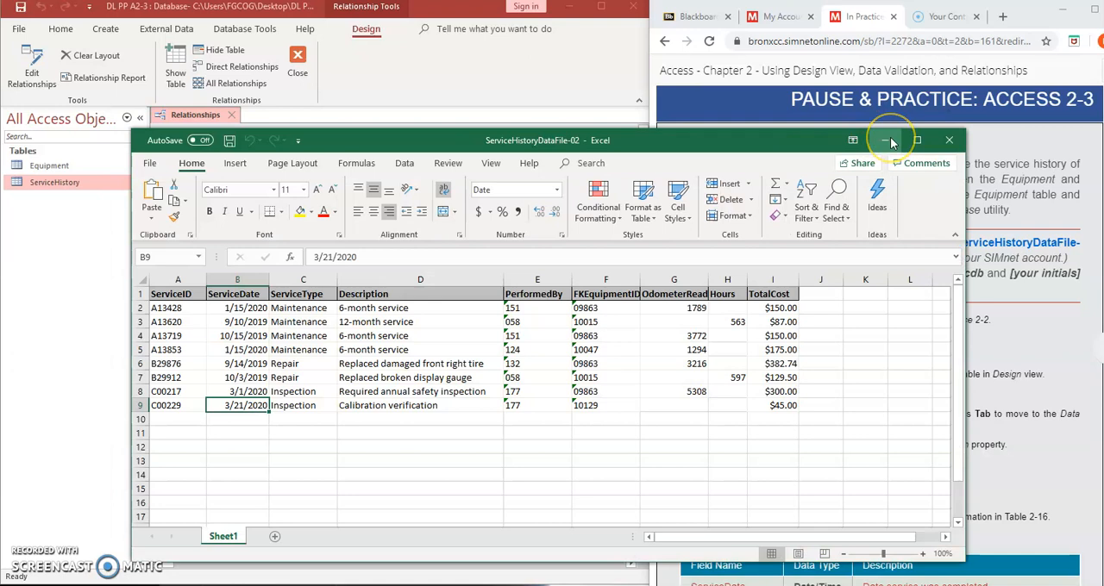
left_click(891, 141)
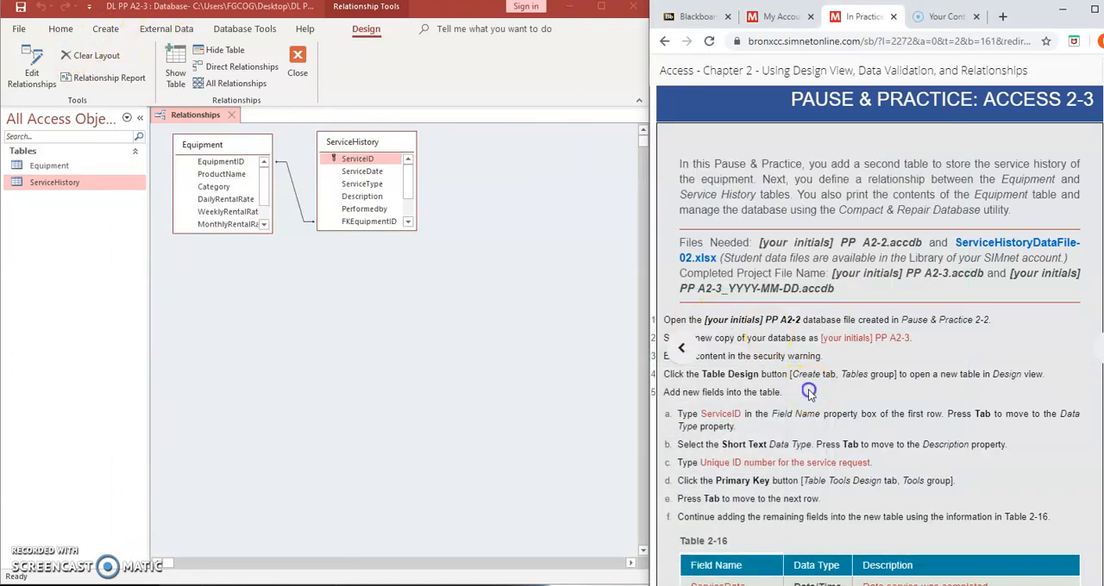
Find the instructions for importing data into the ServiceHistory table and close the Relationships window in Access
scroll(808, 390, "down", 10)
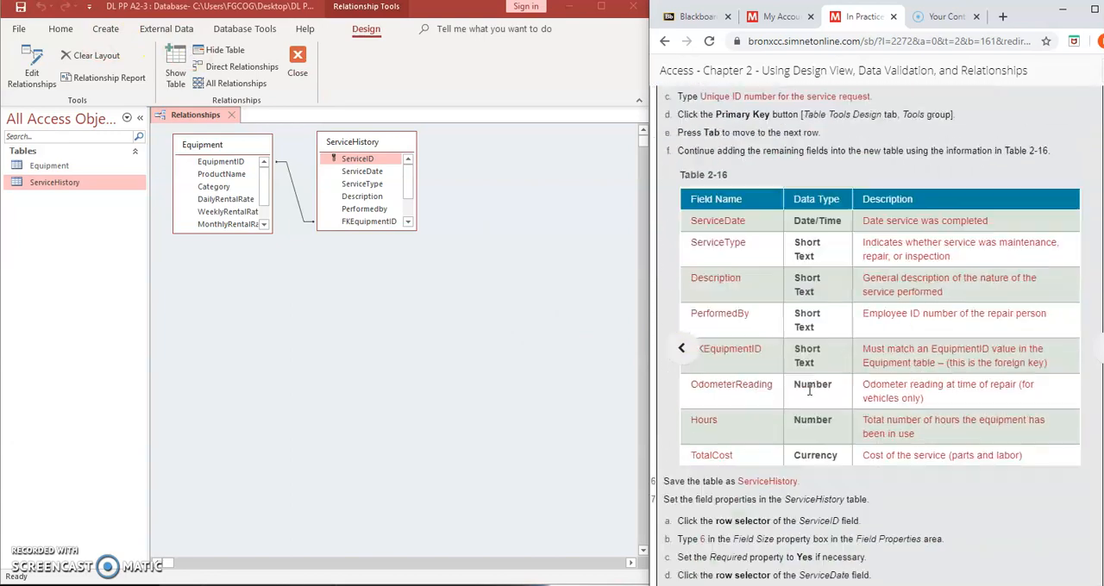
scroll(810, 389, "down", 4)
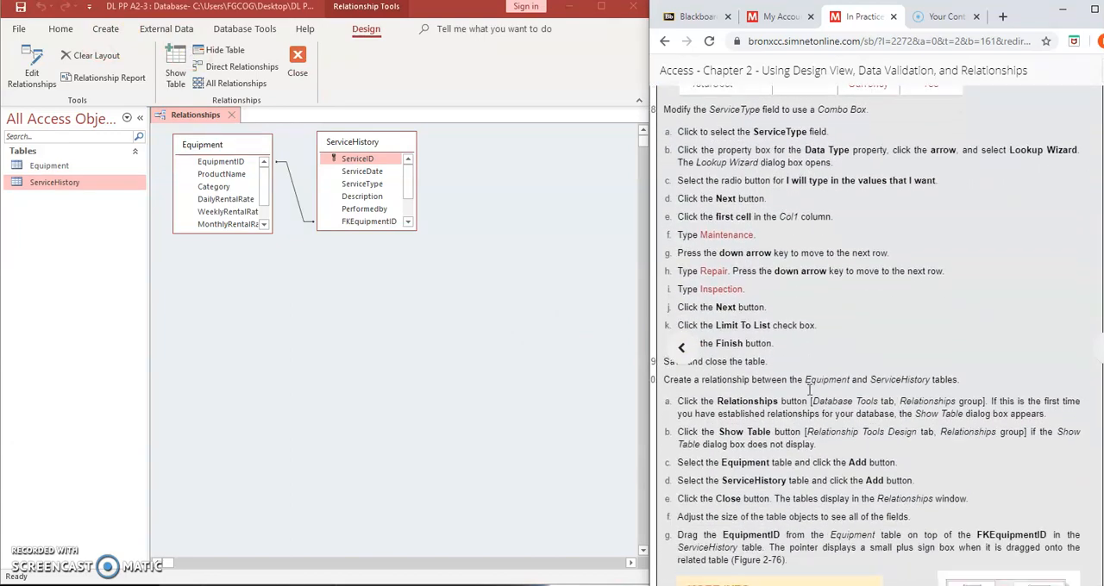
scroll(809, 389, "down", 6)
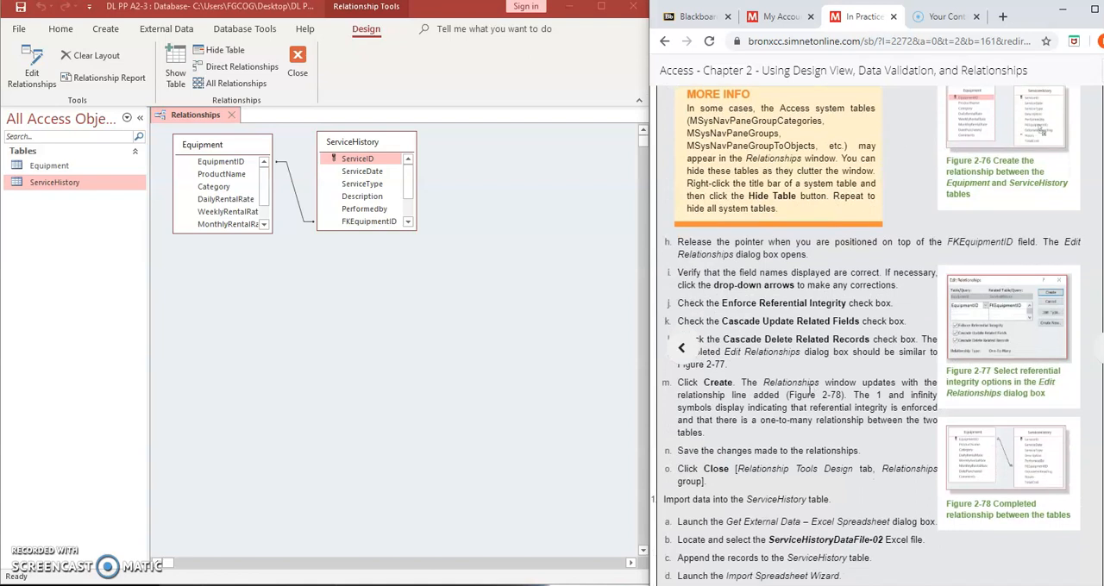
scroll(809, 390, "down", 4)
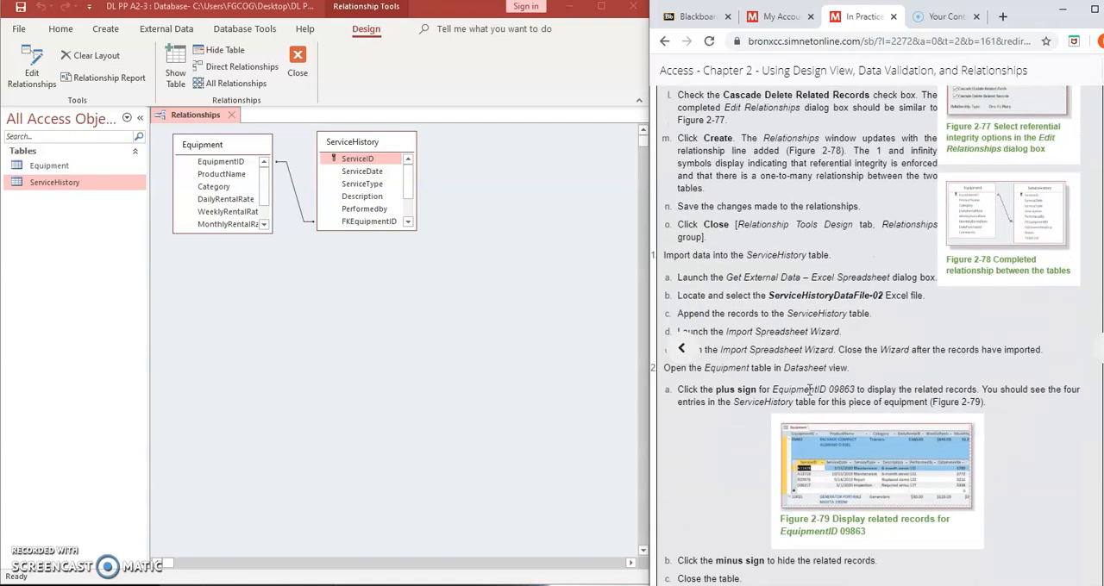
scroll(809, 390, "down", 3)
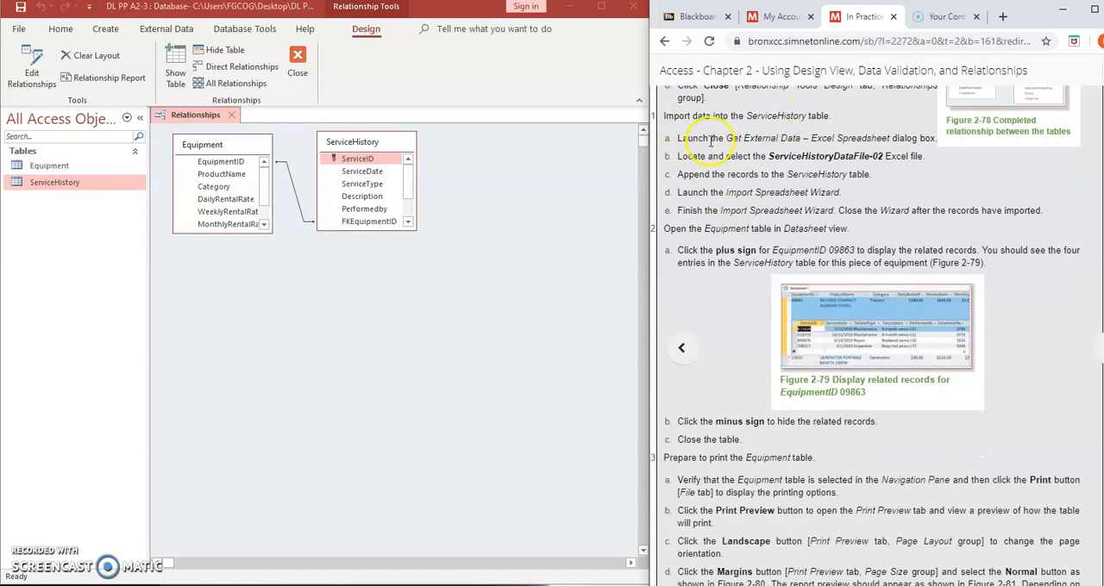
left_click(159, 31)
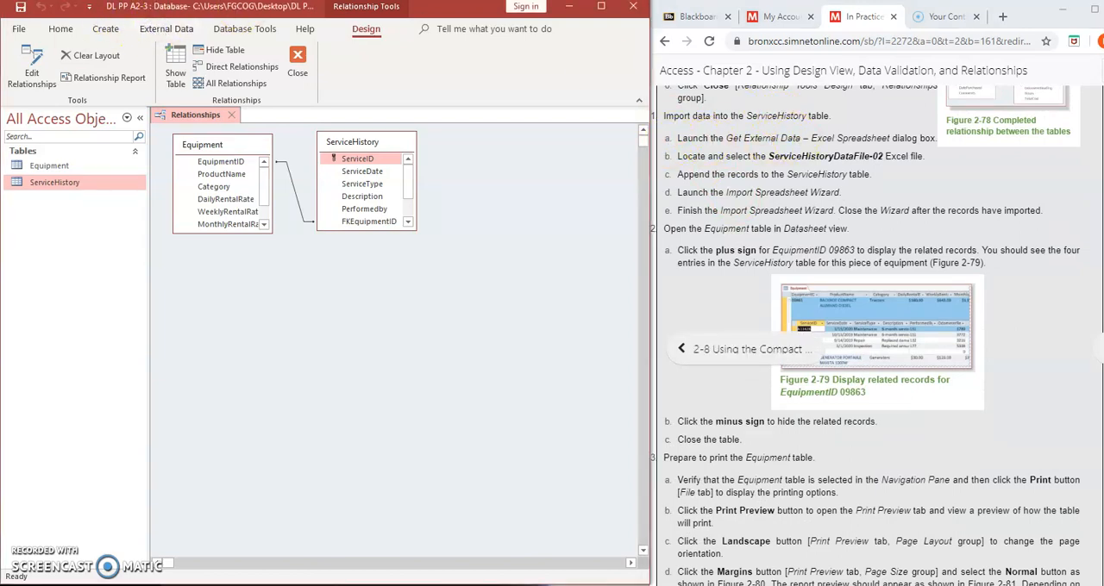
left_click(158, 31)
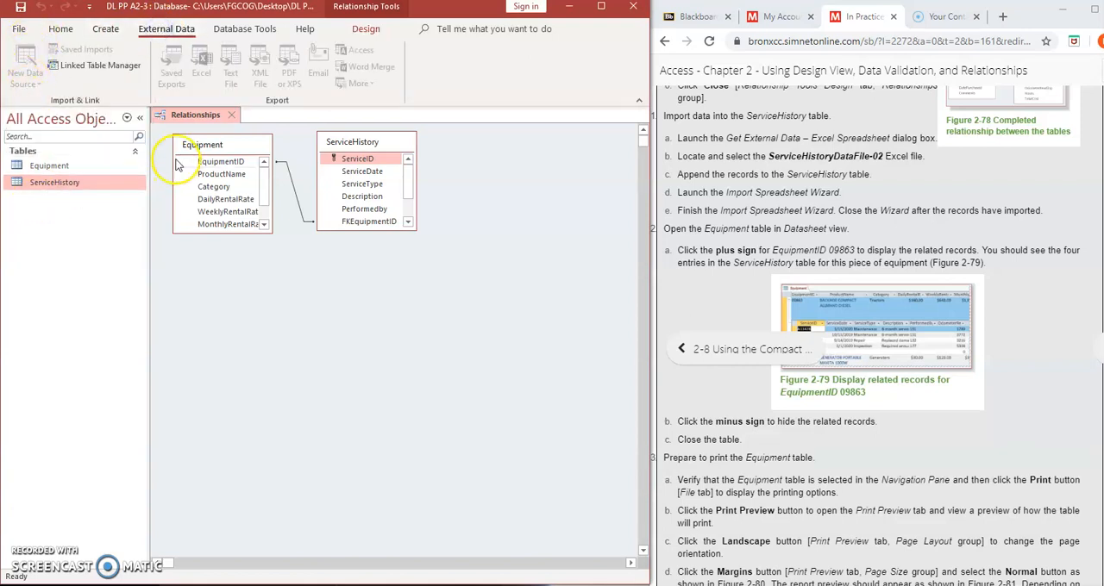
left_click(231, 116)
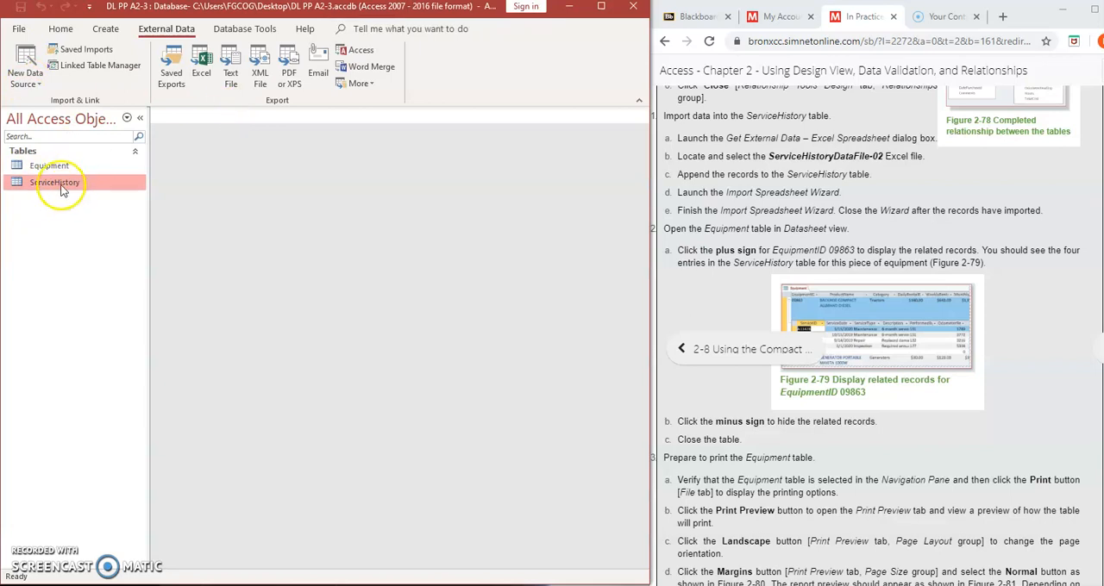
Start an import from an Excel file and choose ServiceHistoryDataFile-02 in the Downloads folder as the source
left_click(25, 74)
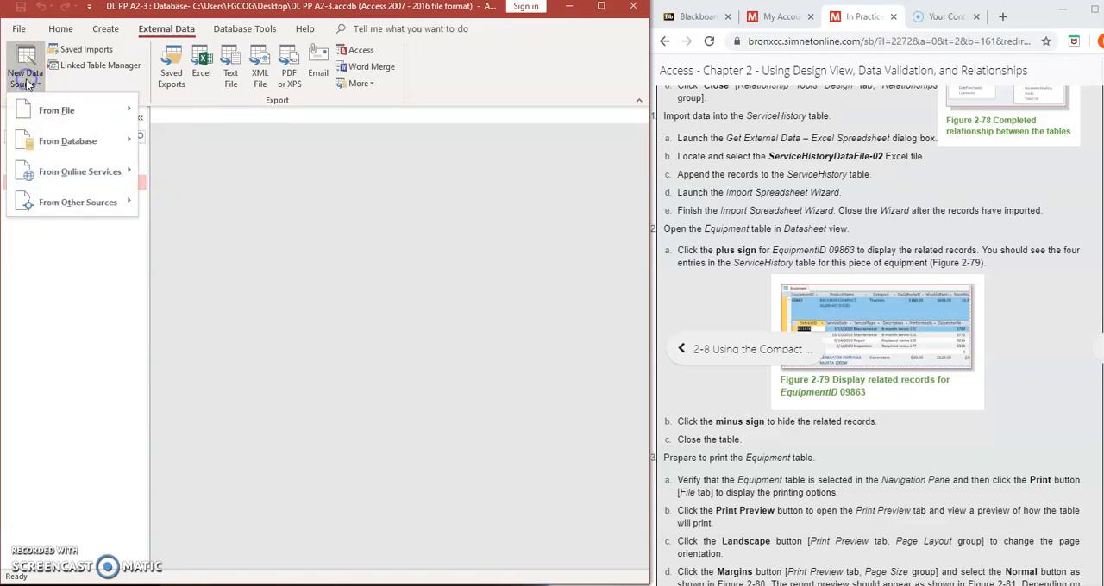
mouse_move(56, 110)
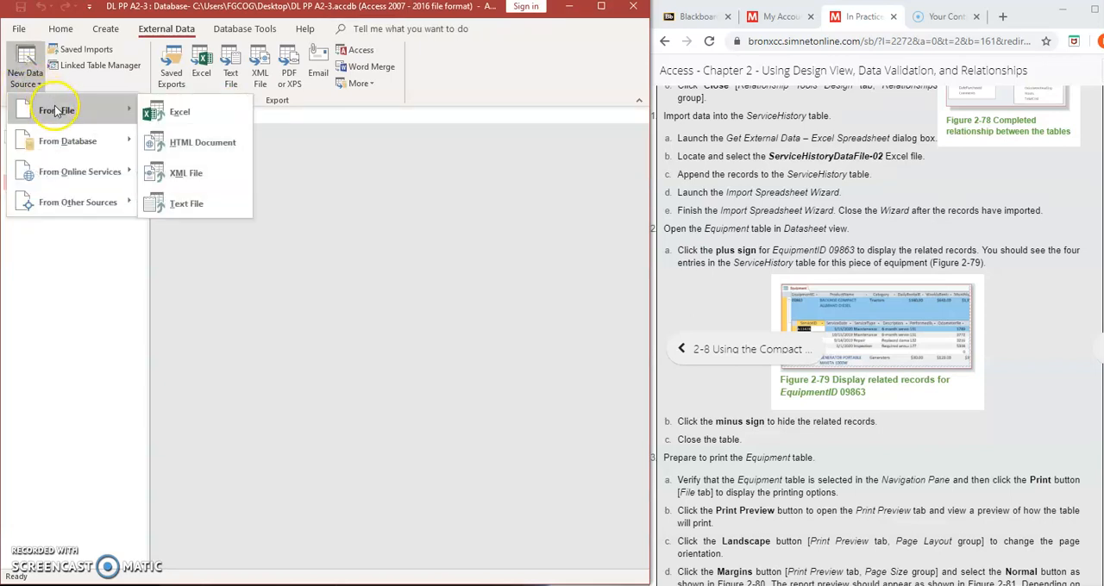
left_click(176, 115)
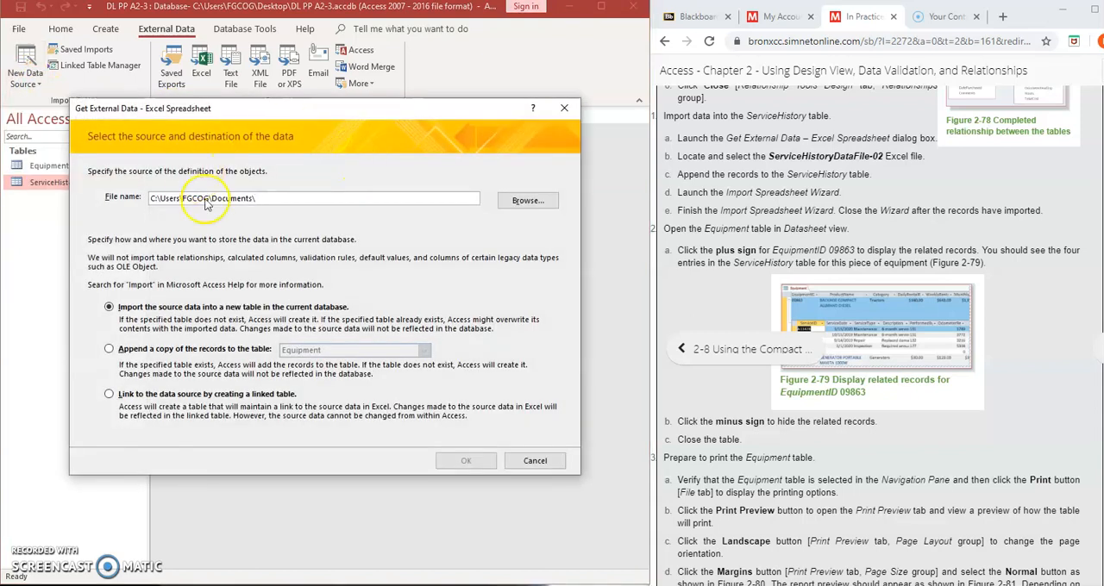
left_click(528, 200)
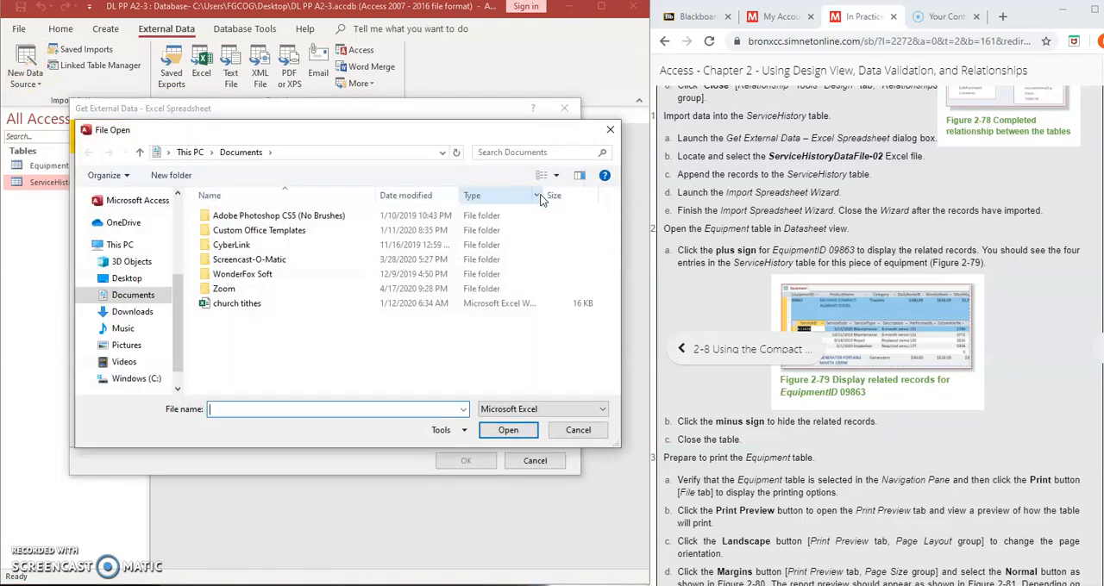
left_click(129, 311)
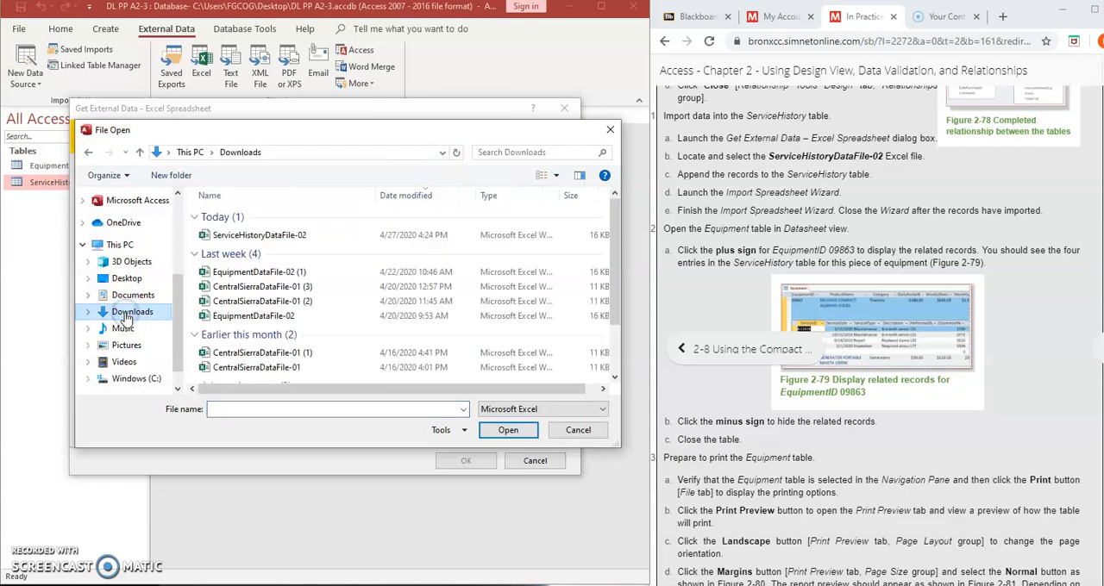
left_click(254, 235)
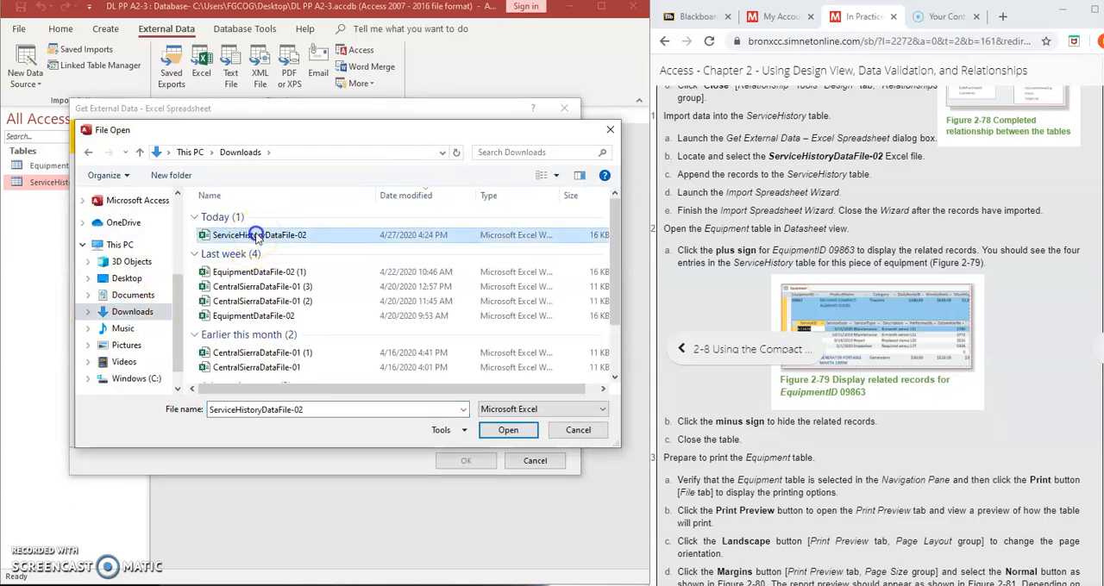
left_click(506, 430)
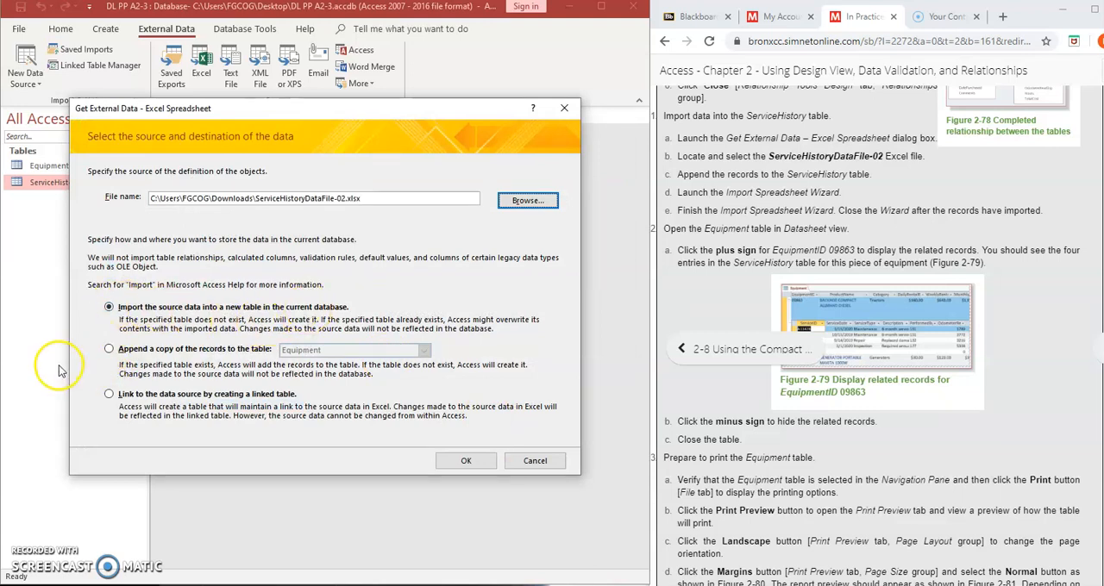
Set the import to append a copy of the records to the ServiceHistory table
left_click(109, 349)
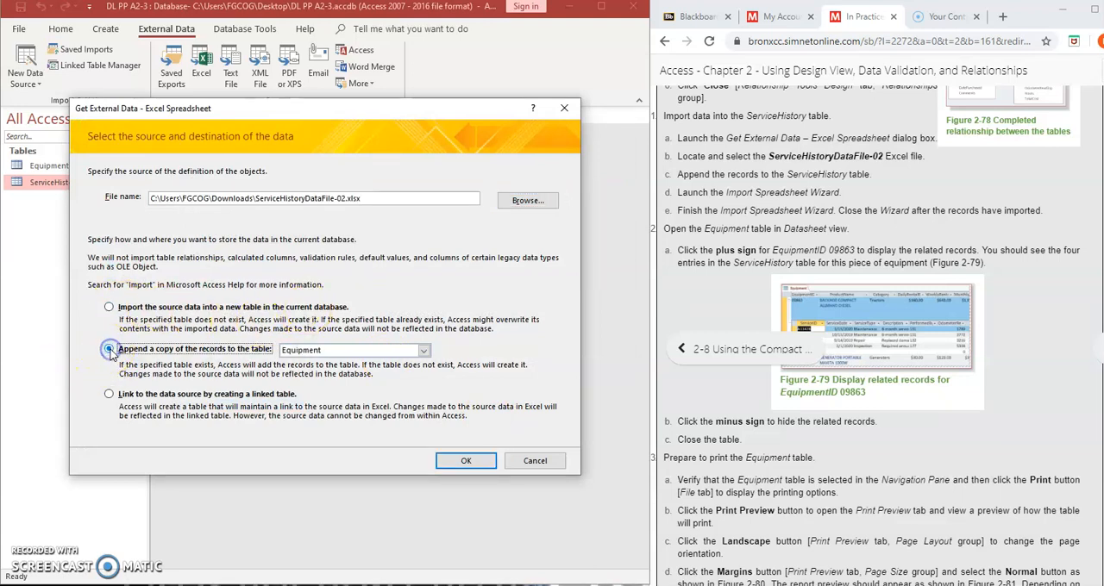
left_click(310, 352)
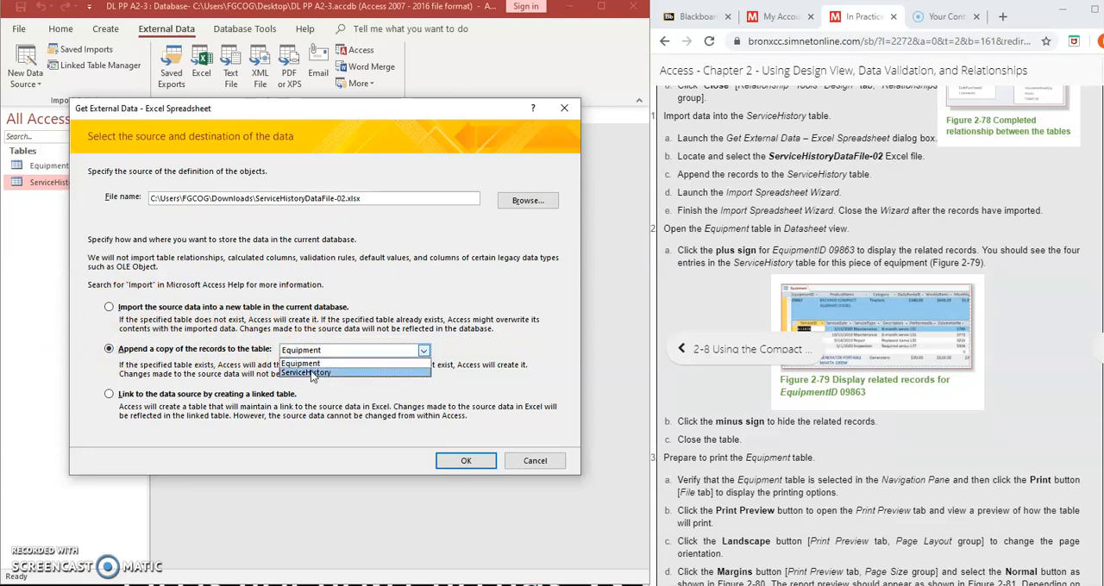
left_click(314, 373)
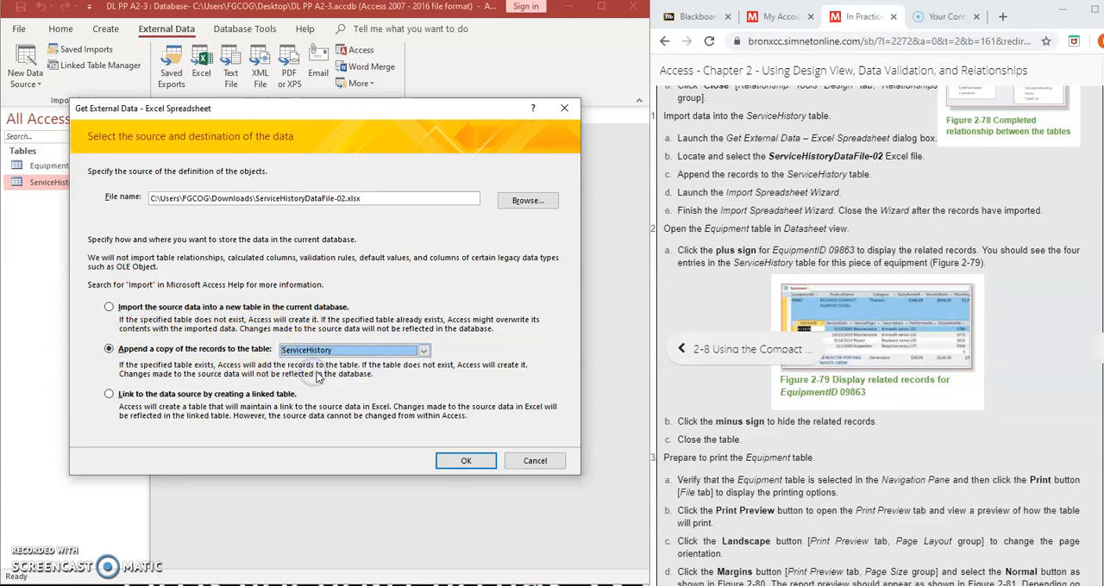
Preview the spreadsheet records in the import wizard, cancel the import, and open the ServiceHistory table in Datasheet view
left_click(467, 462)
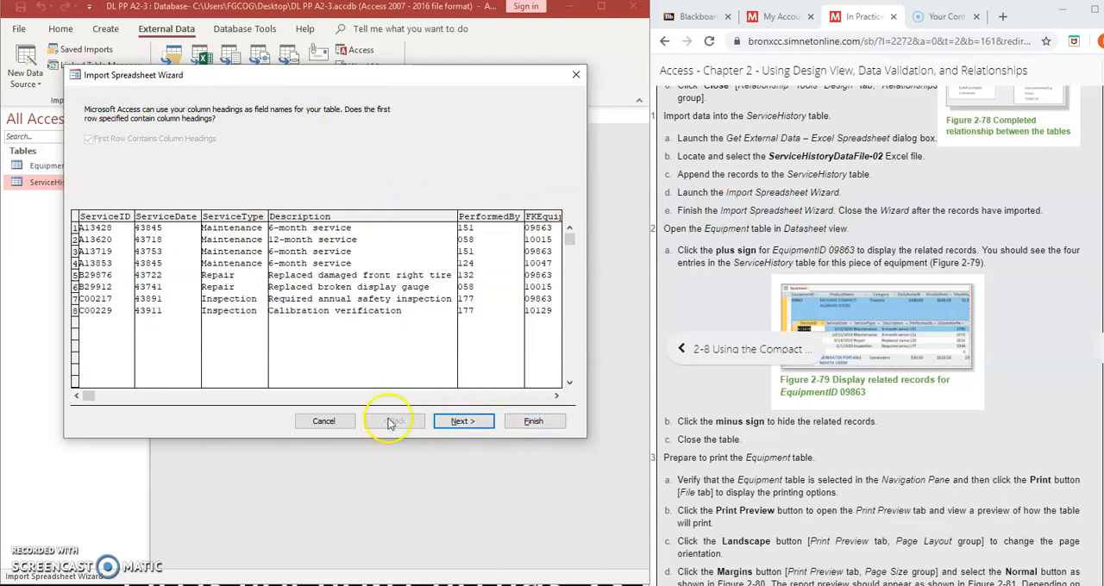
left_click(322, 420)
double_click(50, 182)
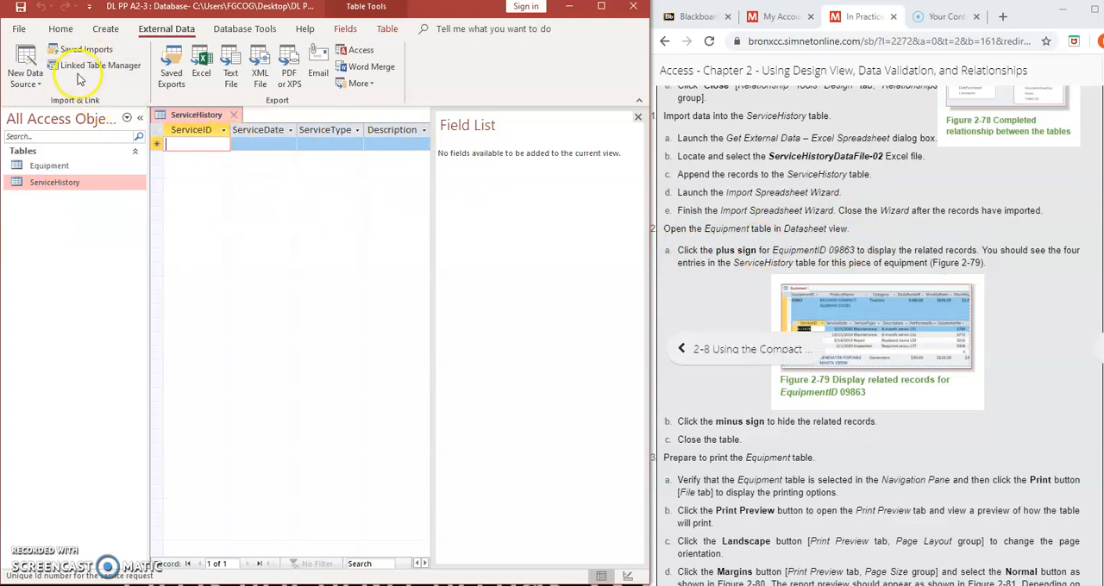
Start a new Excel import that appends the records of ServiceHistoryDataFile-02 from the Downloads folder to the ServiceHistory table
left_click(26, 75)
mouse_move(59, 112)
left_click(185, 111)
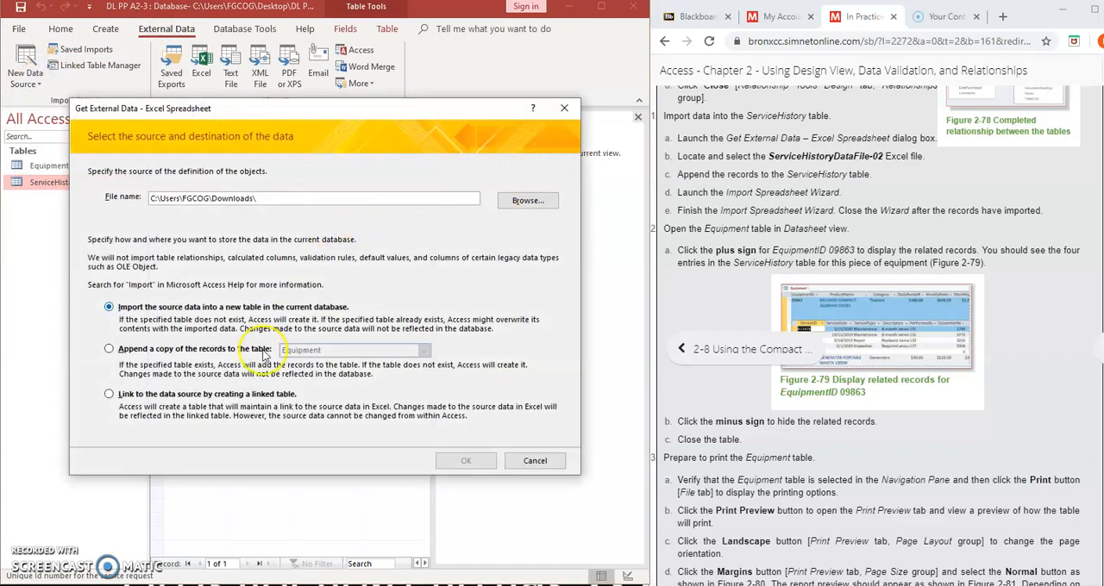
left_click(109, 349)
left_click(333, 352)
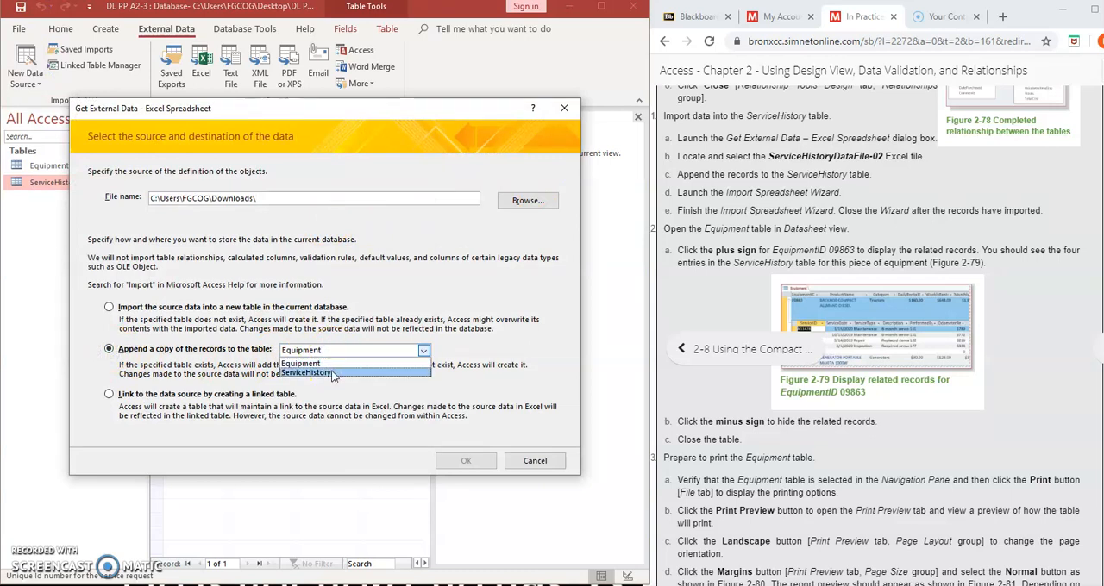
left_click(333, 373)
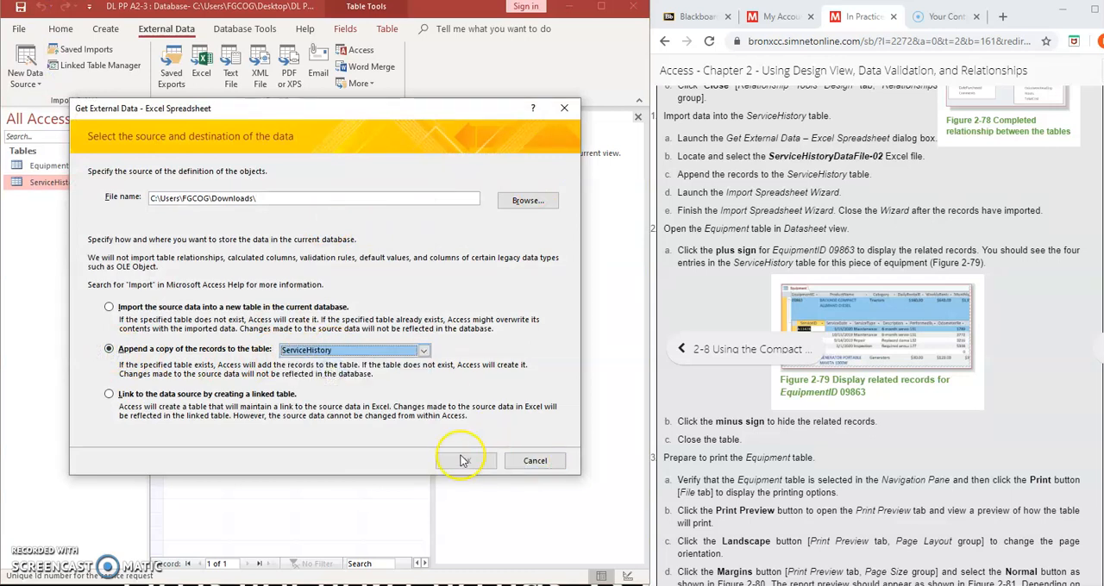
left_click(526, 200)
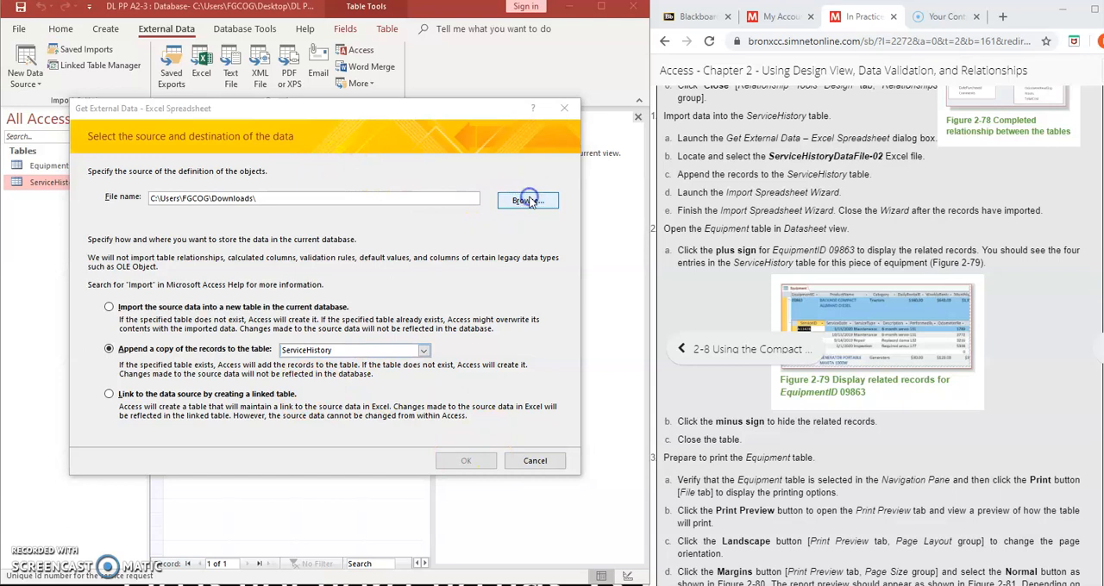
left_click(228, 238)
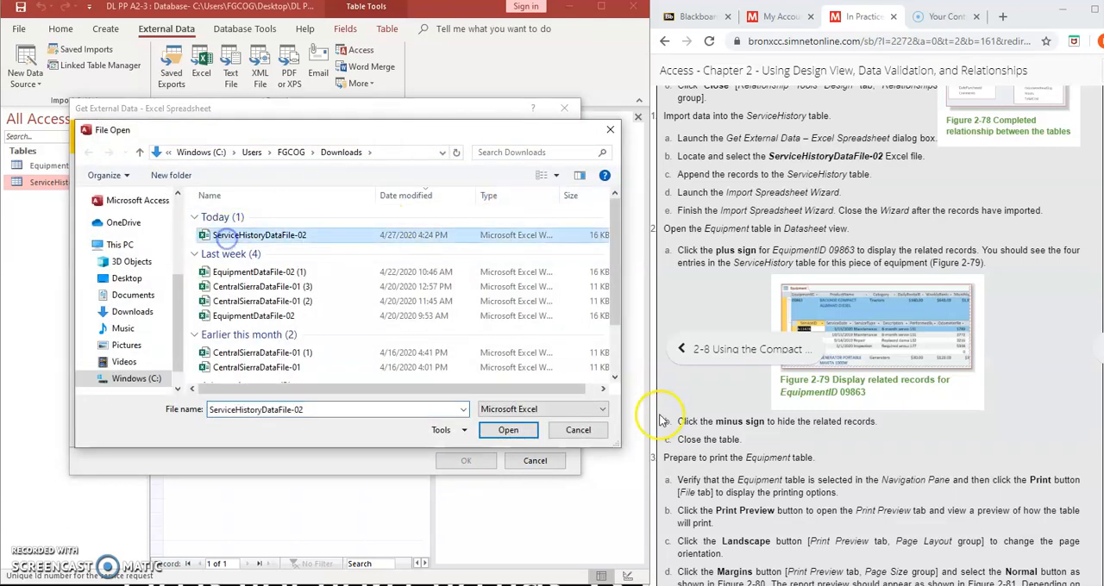
left_click(508, 431)
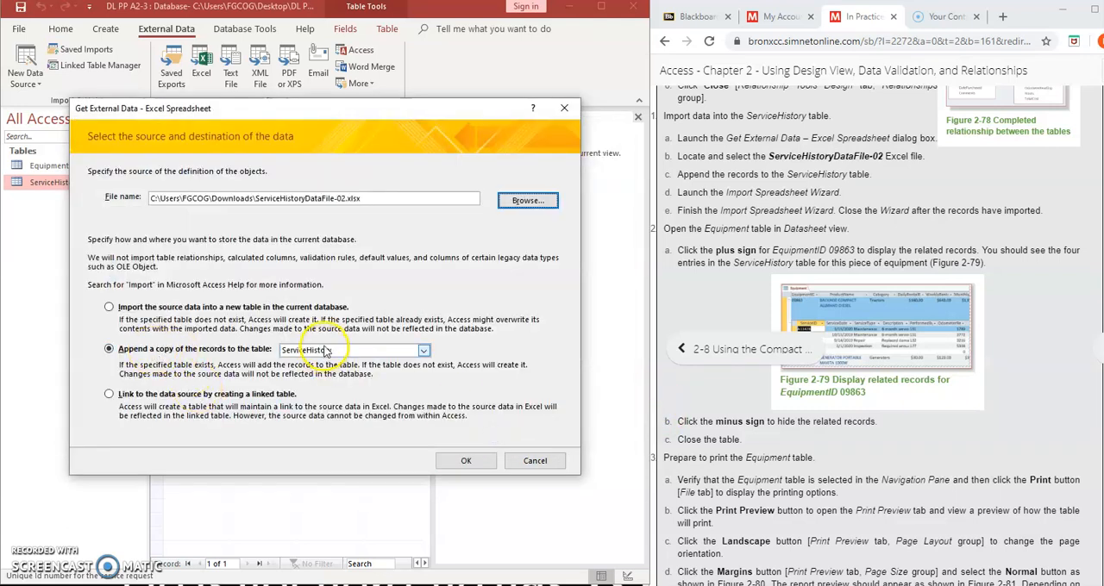
Run the import, saving and closing the open ServiceHistory table, and finish the wizard without saving the import steps
left_click(467, 462)
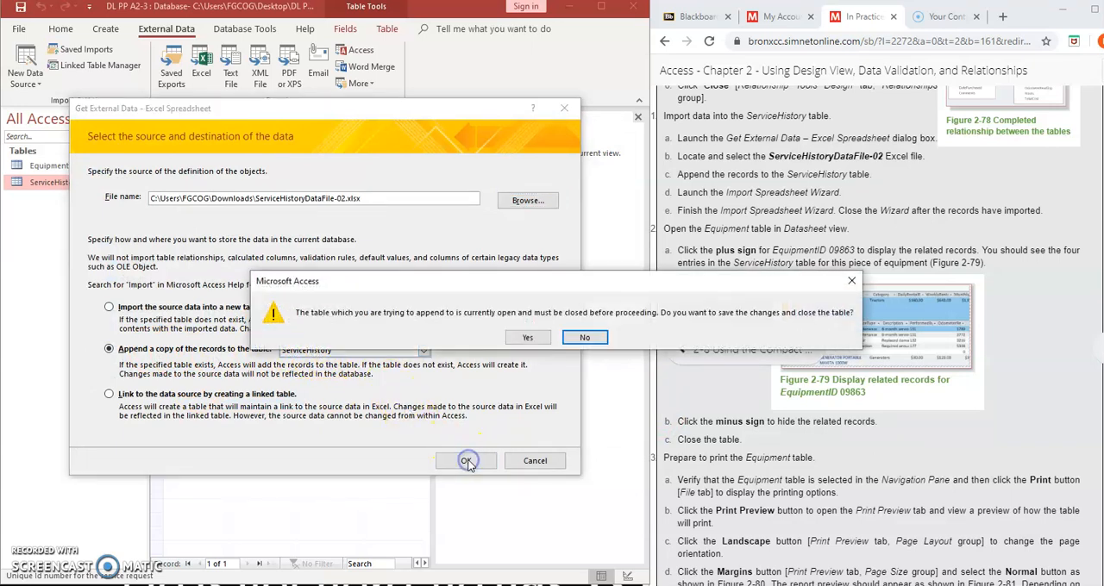
left_click(526, 338)
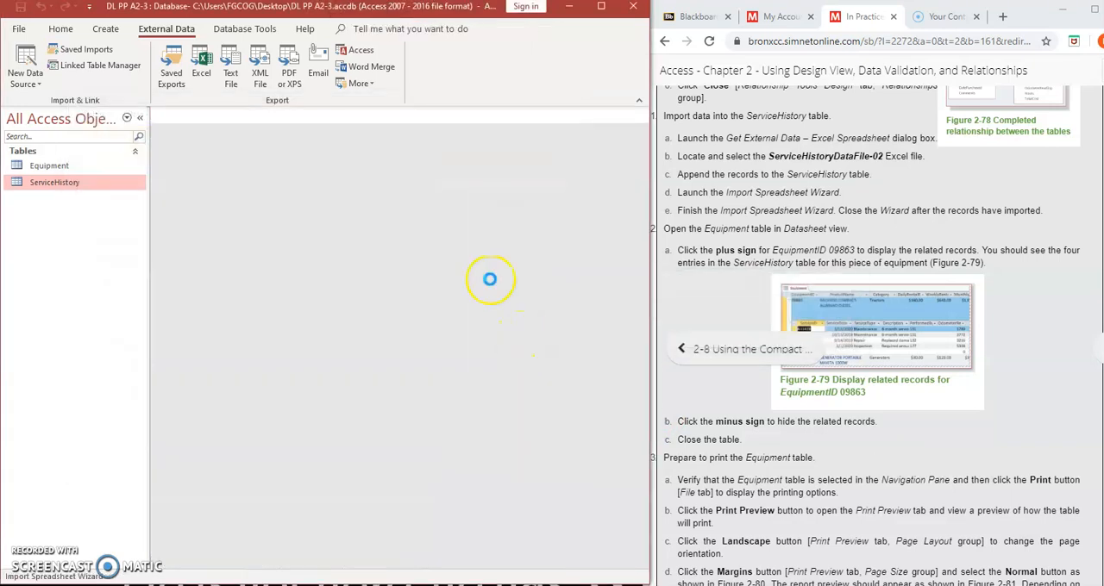
left_click(533, 420)
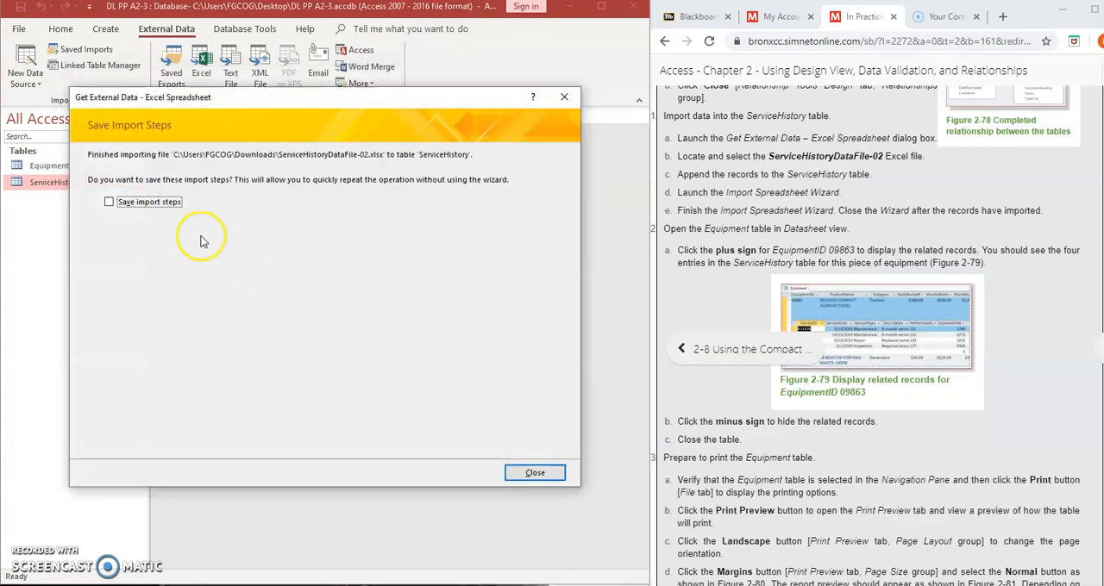
left_click(534, 472)
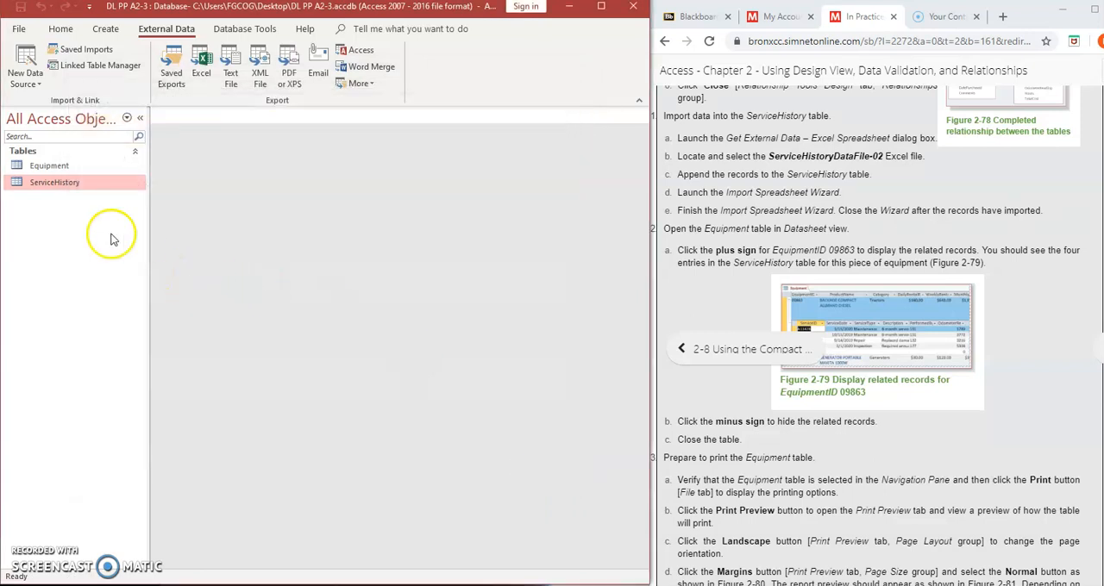
Check the imported records in the ServiceHistory table, find the instructions for printing the Equipment table, and close the table
double_click(67, 181)
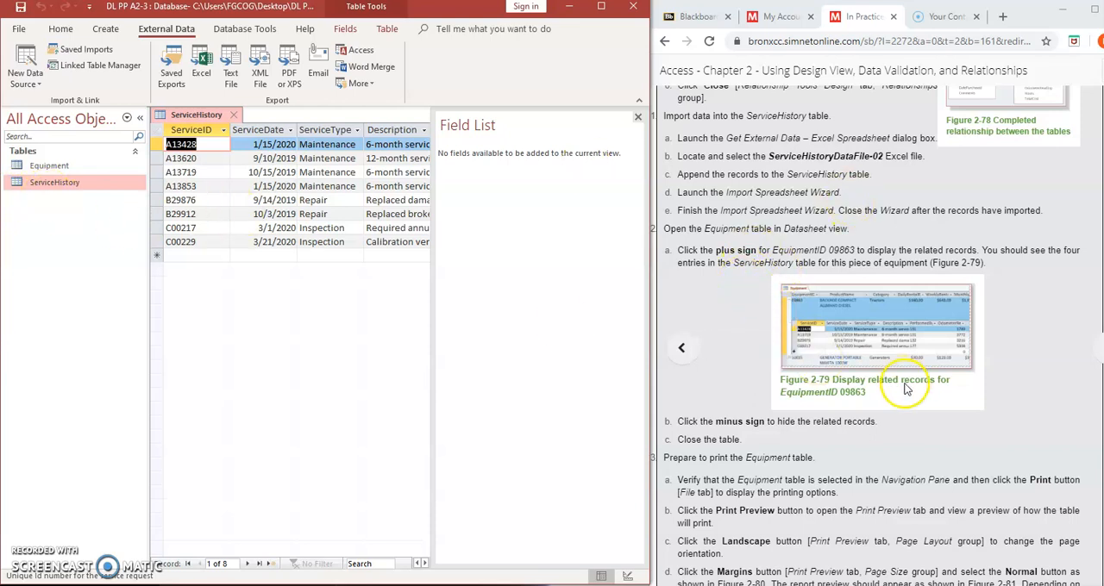
left_click(771, 490)
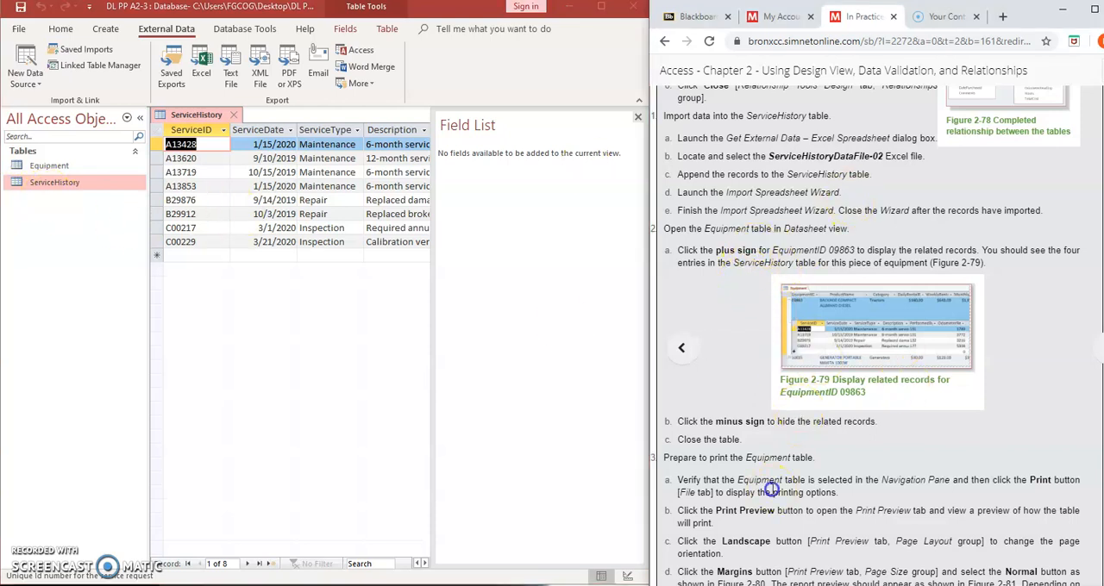
scroll(772, 489, "down", 2)
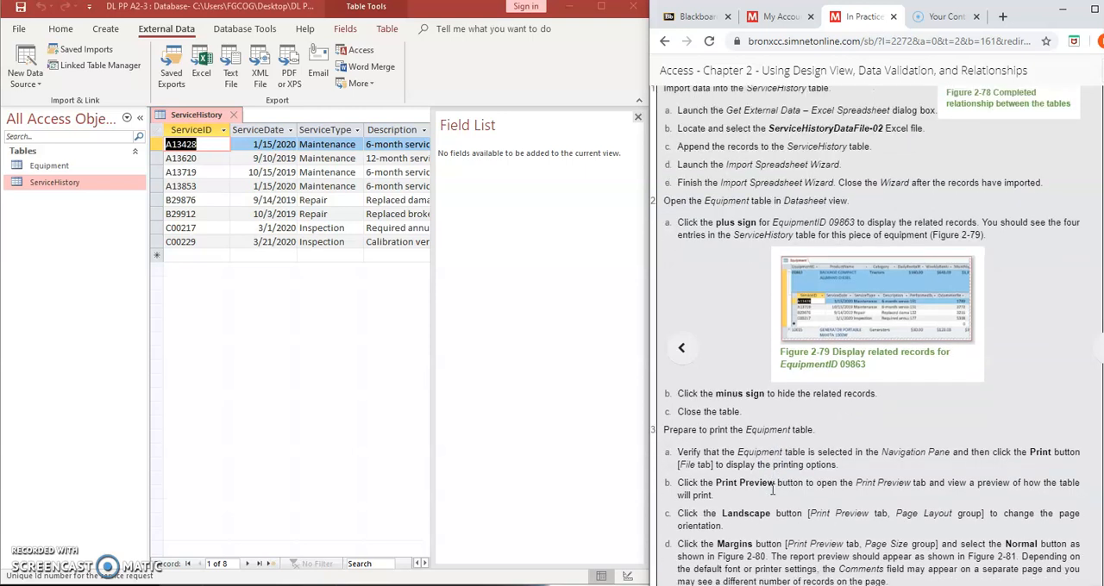
scroll(772, 489, "down", 1)
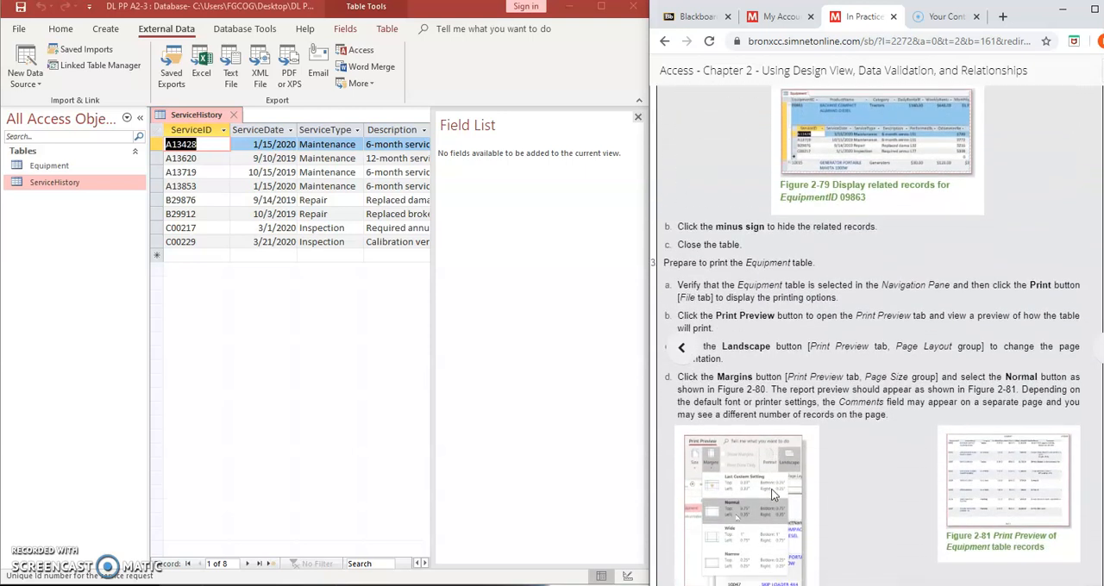
scroll(771, 489, "down", 2)
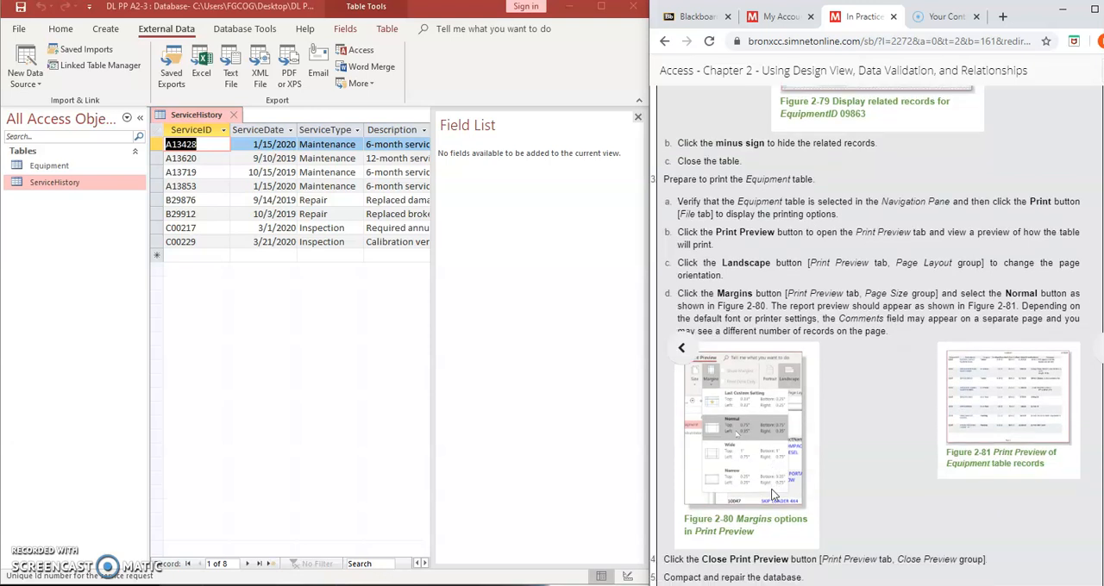
scroll(774, 494, "down", 1)
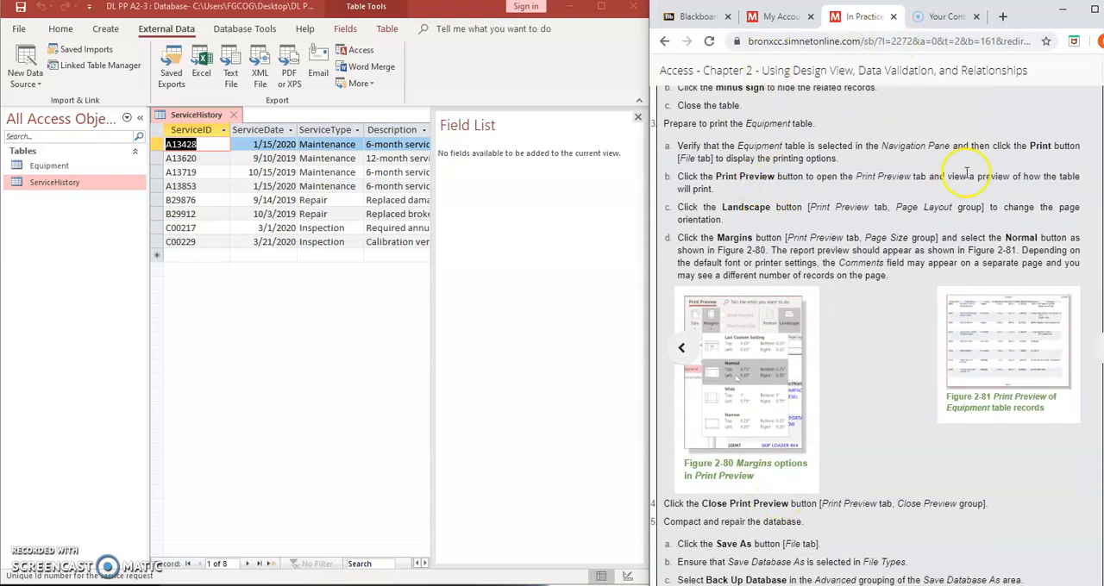
left_click(178, 143)
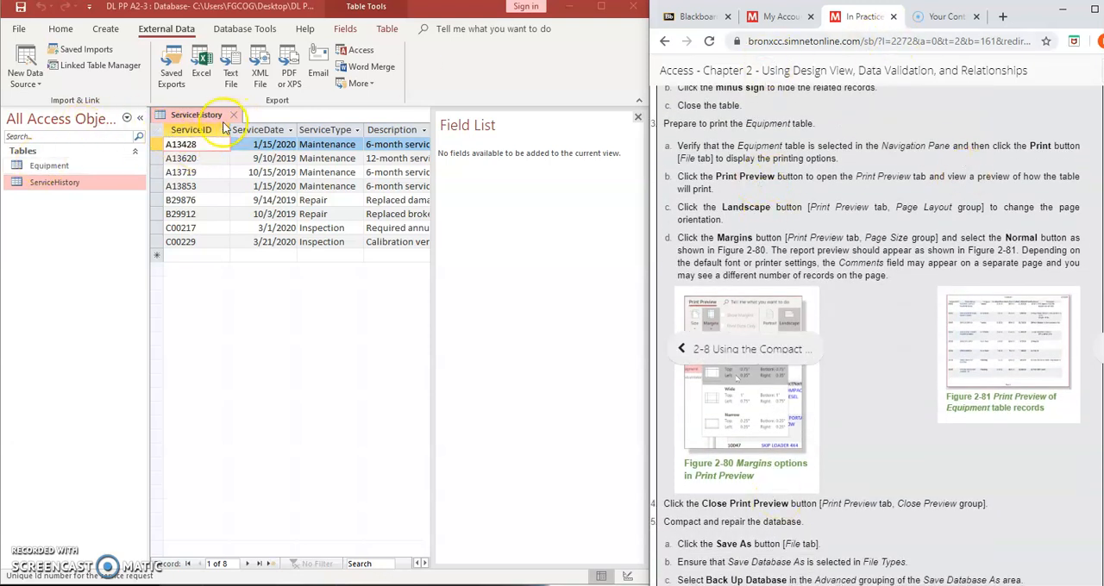
left_click(237, 117)
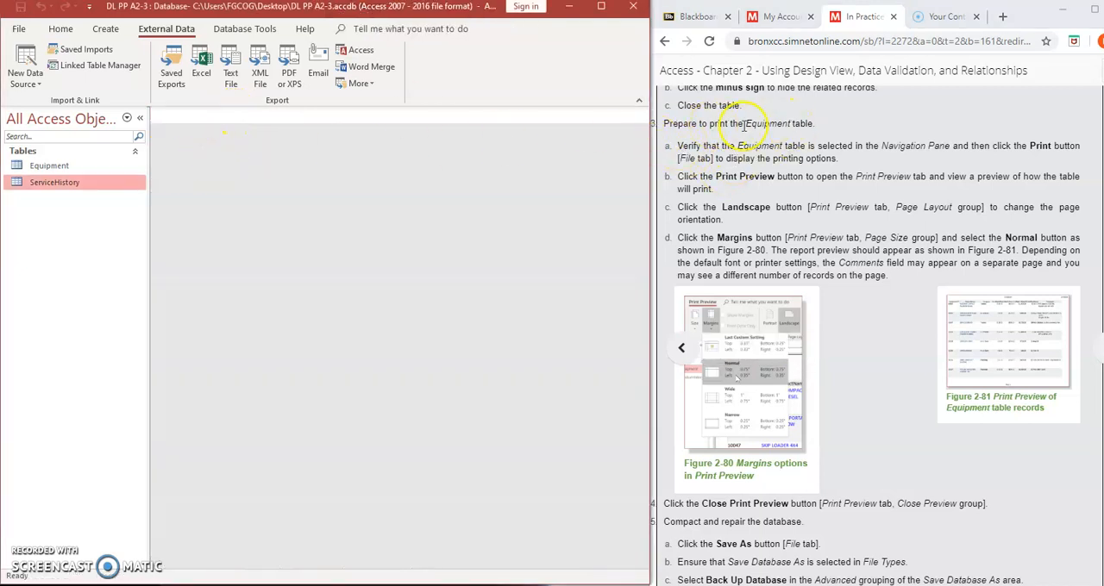
Open the Equipment table in Print Preview
left_click(68, 168)
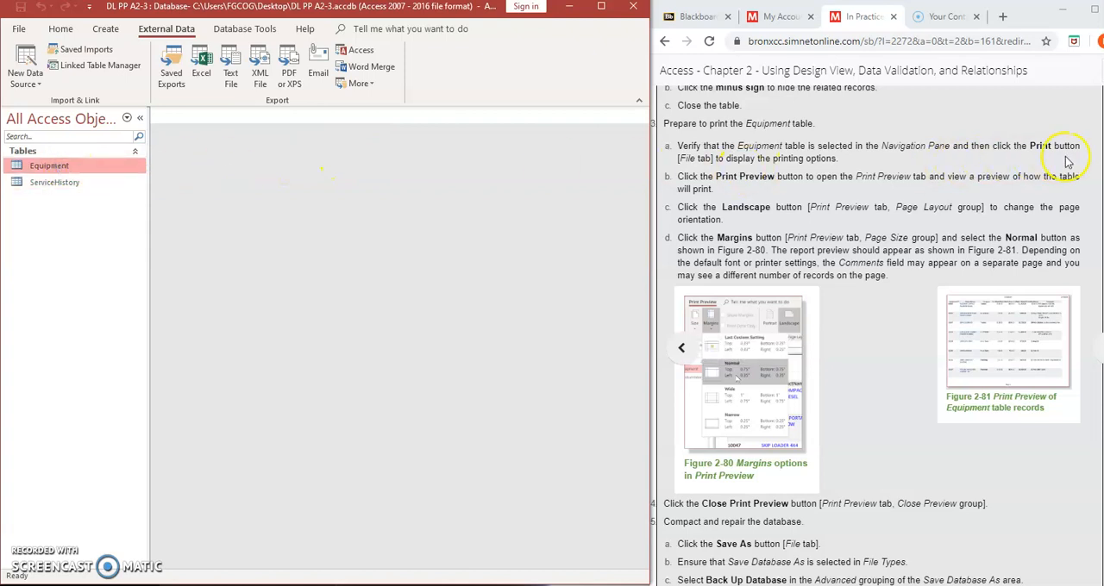
left_click(18, 32)
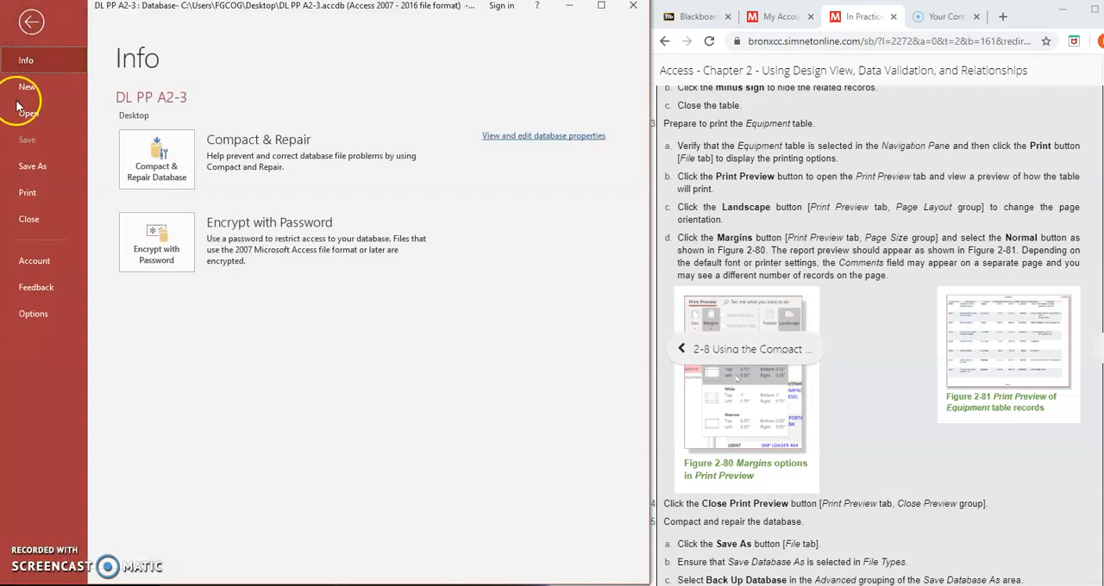
left_click(28, 196)
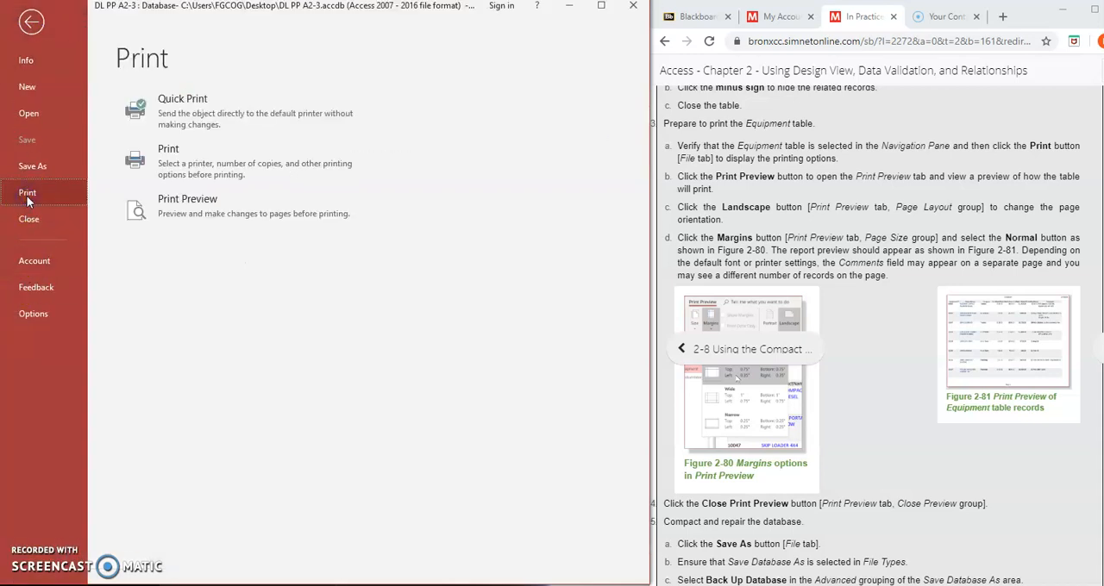
left_click(862, 229)
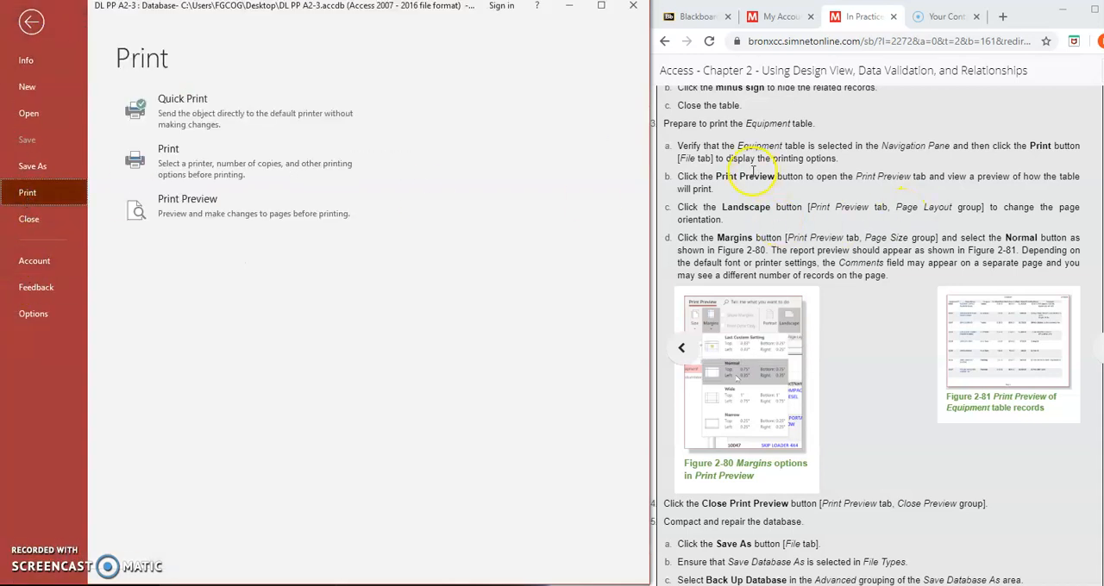
left_click(240, 205)
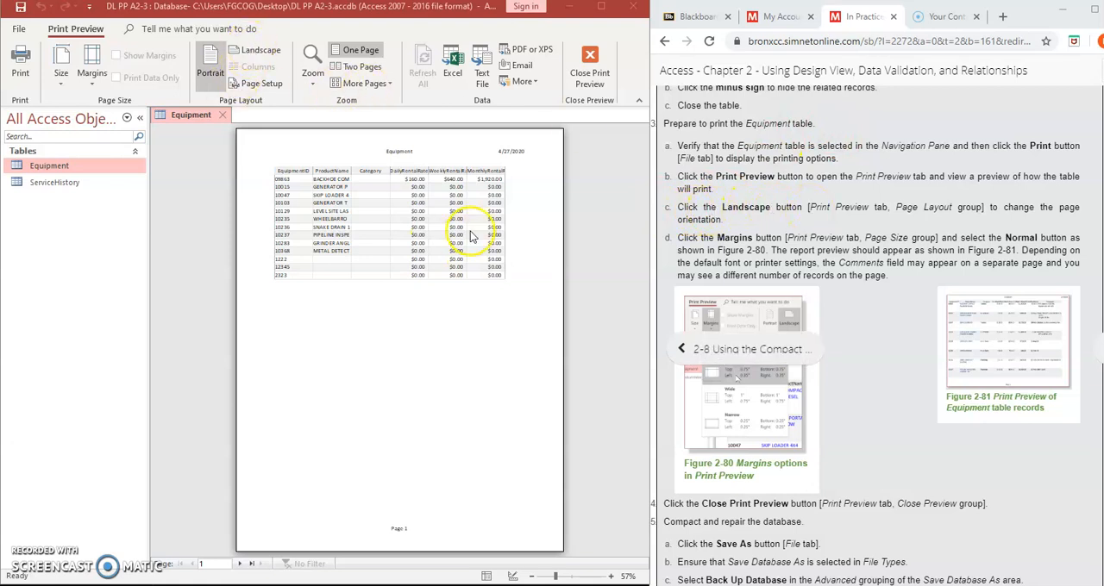
Set the Equipment table's page layout to landscape orientation with Normal margins
left_click(249, 55)
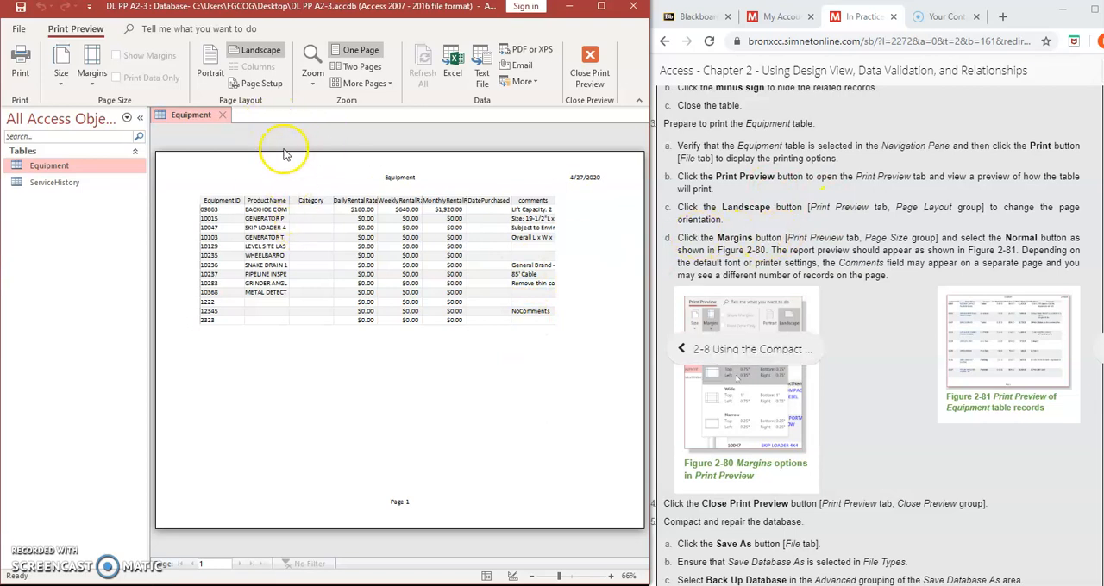
left_click(94, 82)
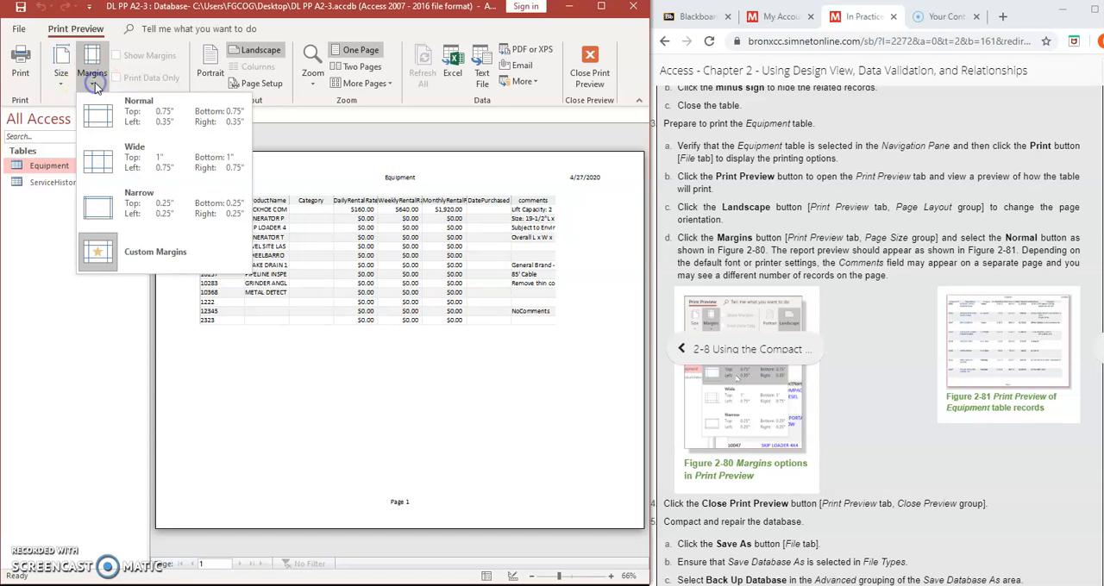
left_click(108, 138)
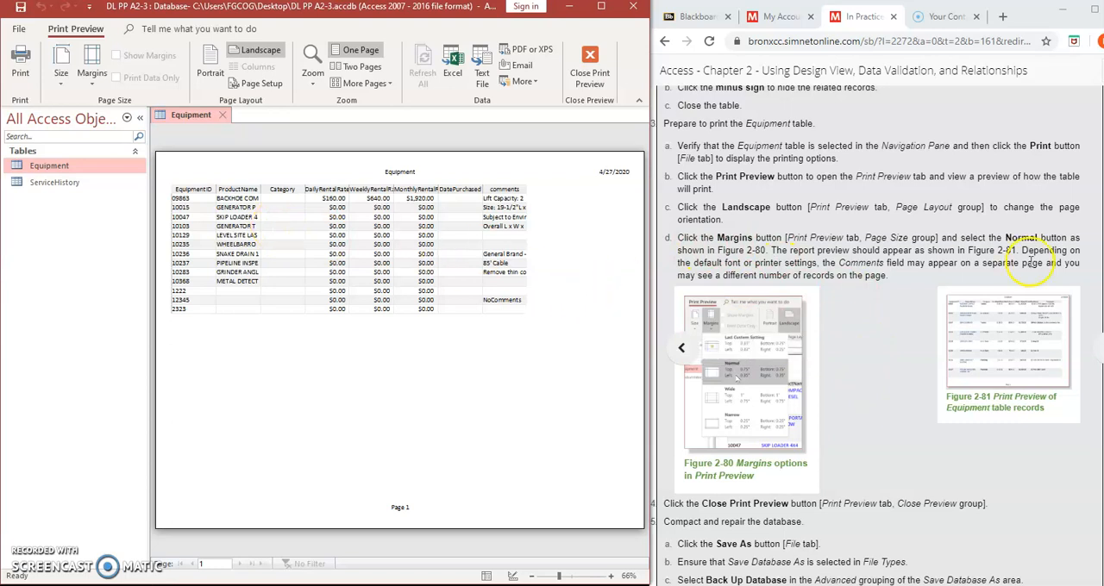
Read the remaining instructions on backing up and compacting the database, and close the Equipment table's print preview
left_click(917, 301)
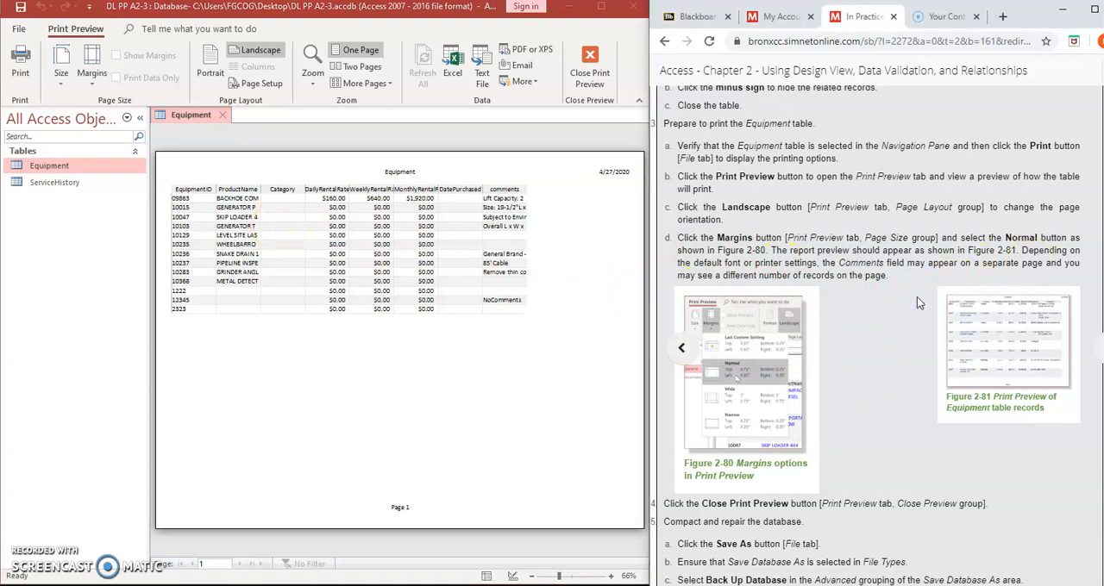
left_click(878, 490)
scroll(878, 490, "down", 2)
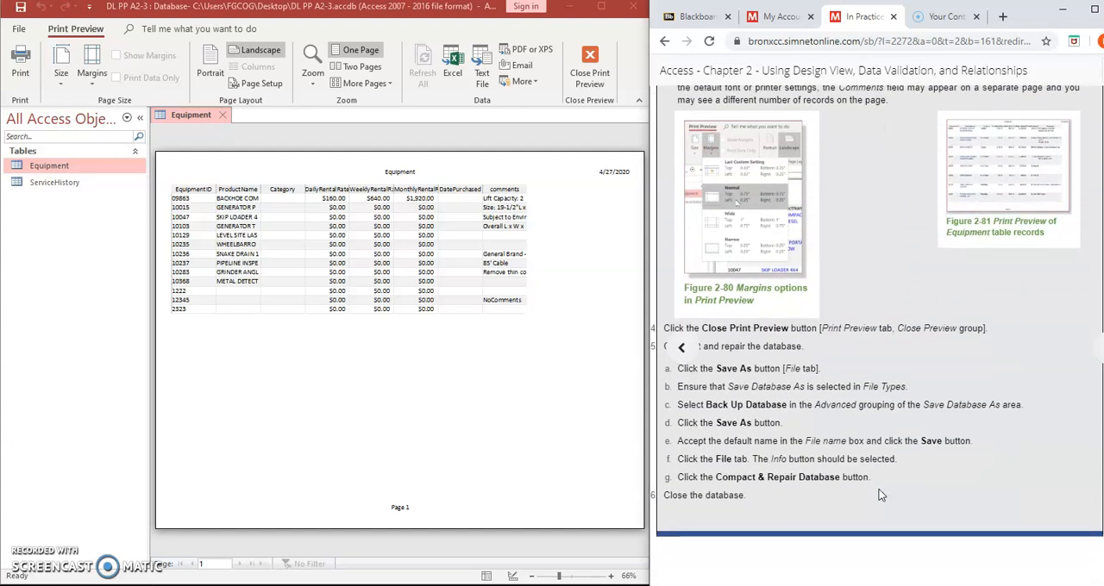
left_click(582, 83)
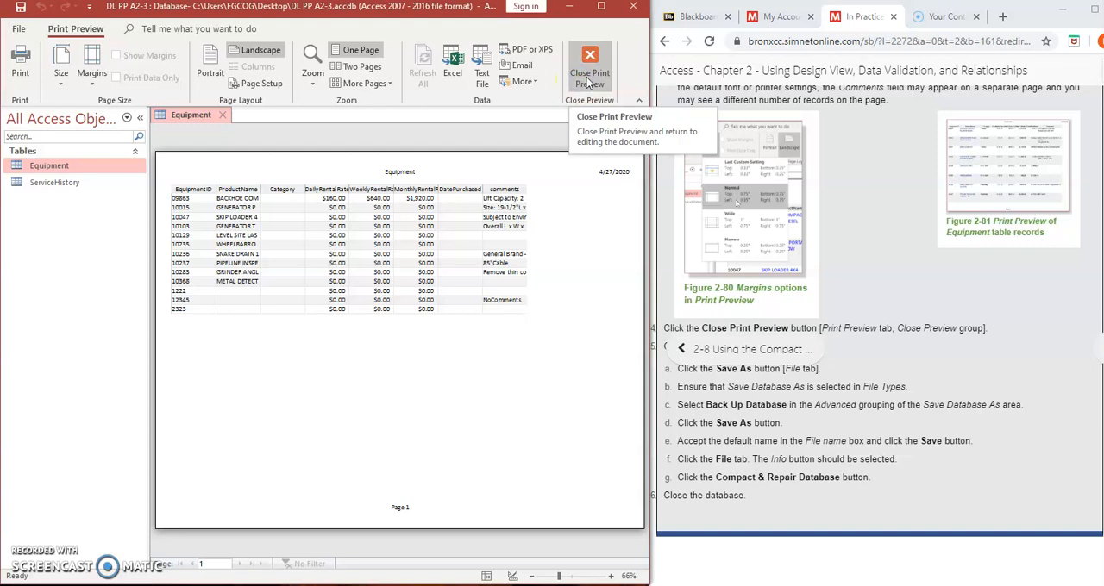
left_click(21, 67)
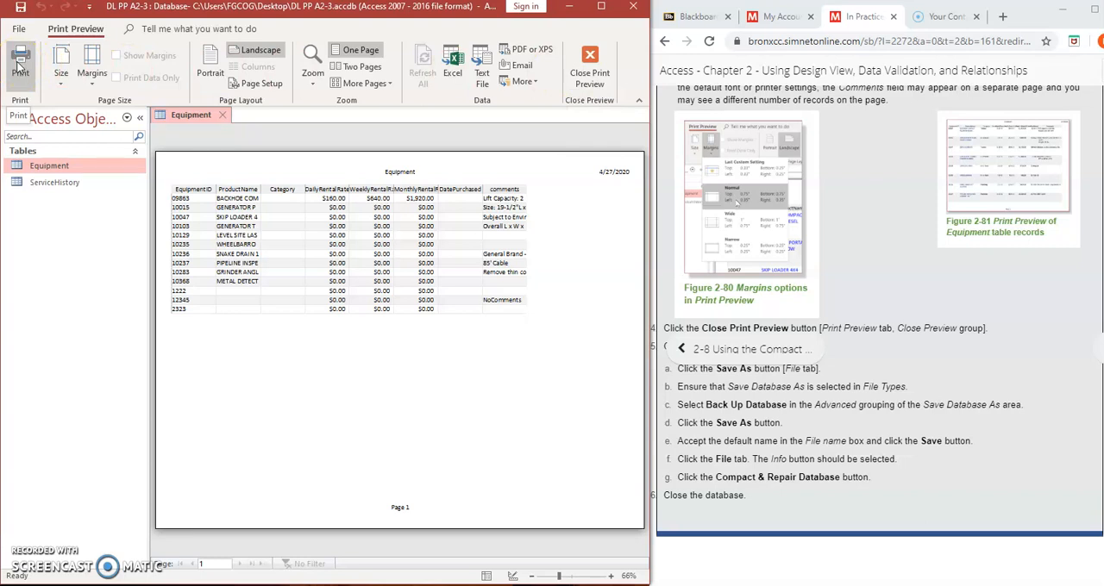
left_click(580, 79)
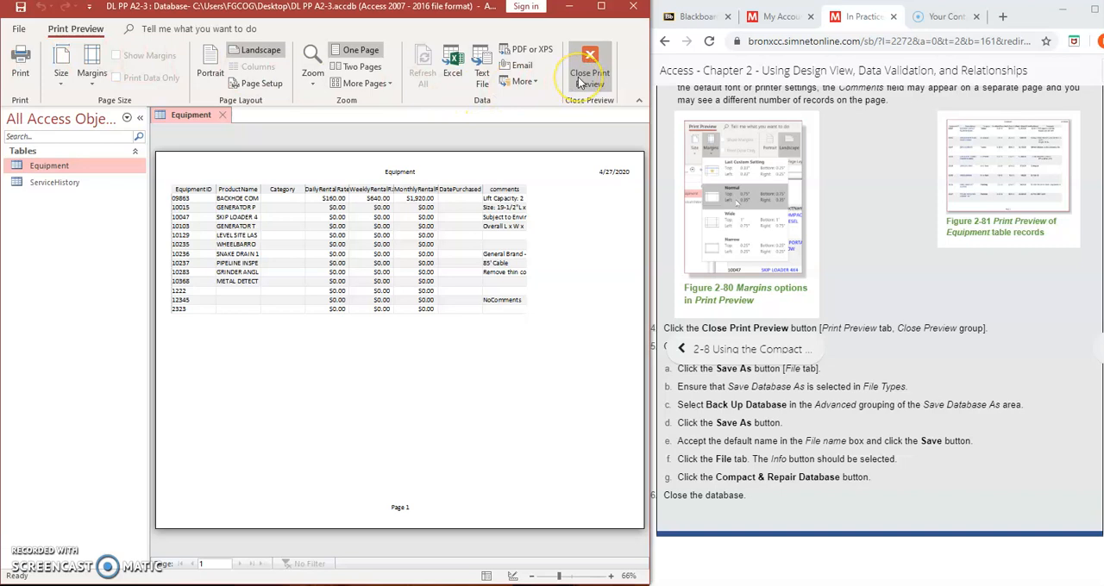
left_click(580, 80)
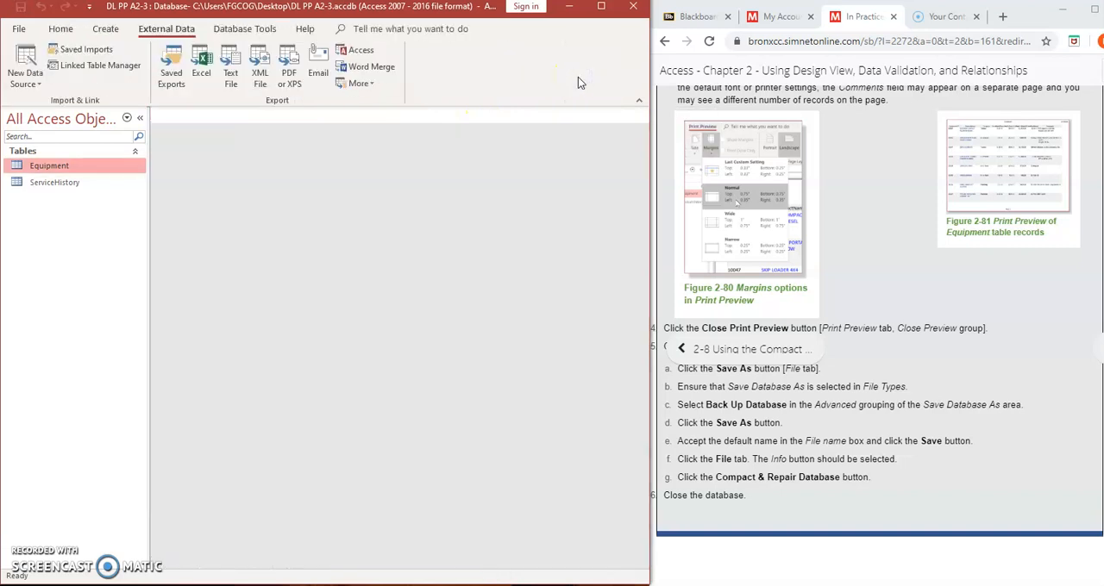
left_click(860, 377)
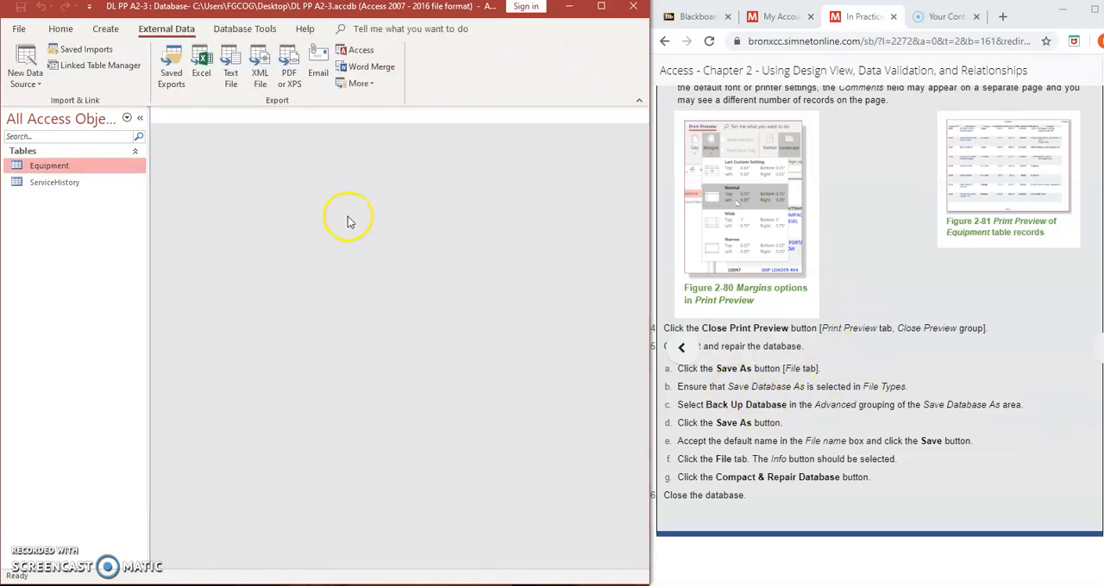
Save a copy of the database in Access Database format as DL PP A2-3 in the Downloads folder and enable its content
left_click(18, 30)
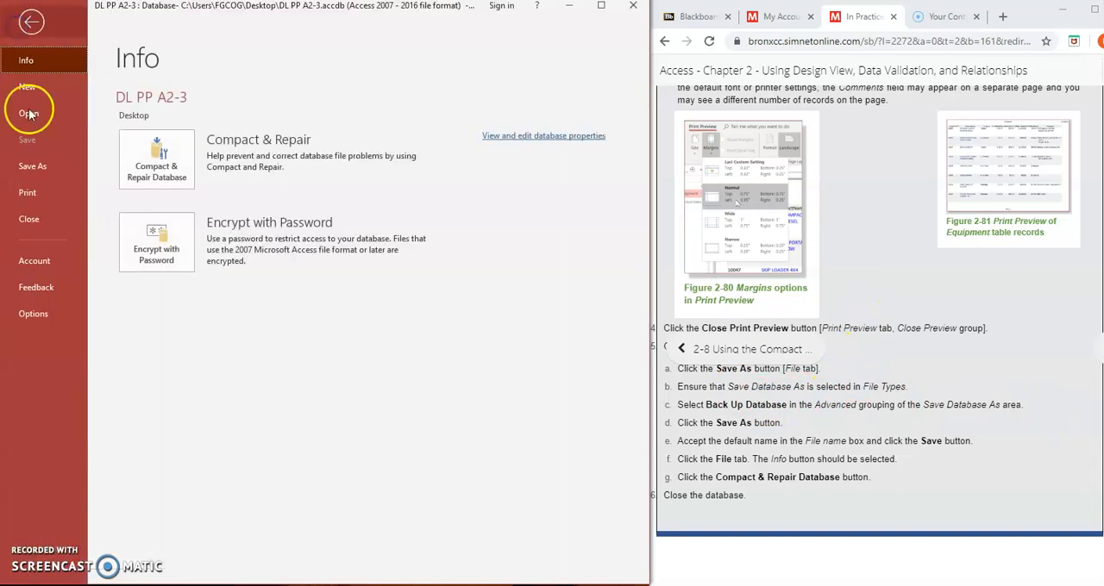
left_click(32, 166)
left_click(153, 136)
left_click(373, 466)
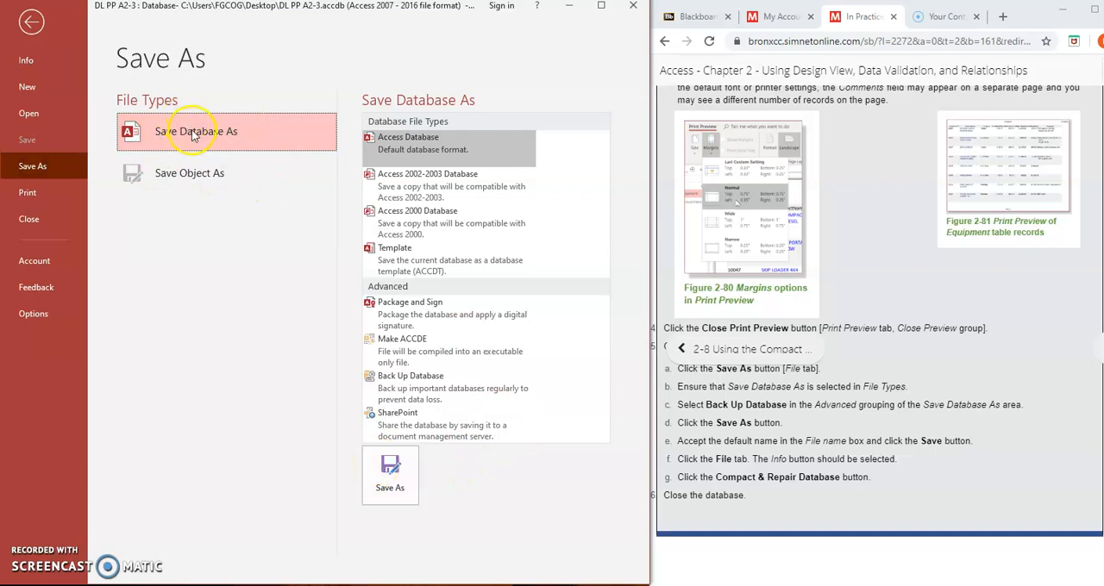
left_click(390, 474)
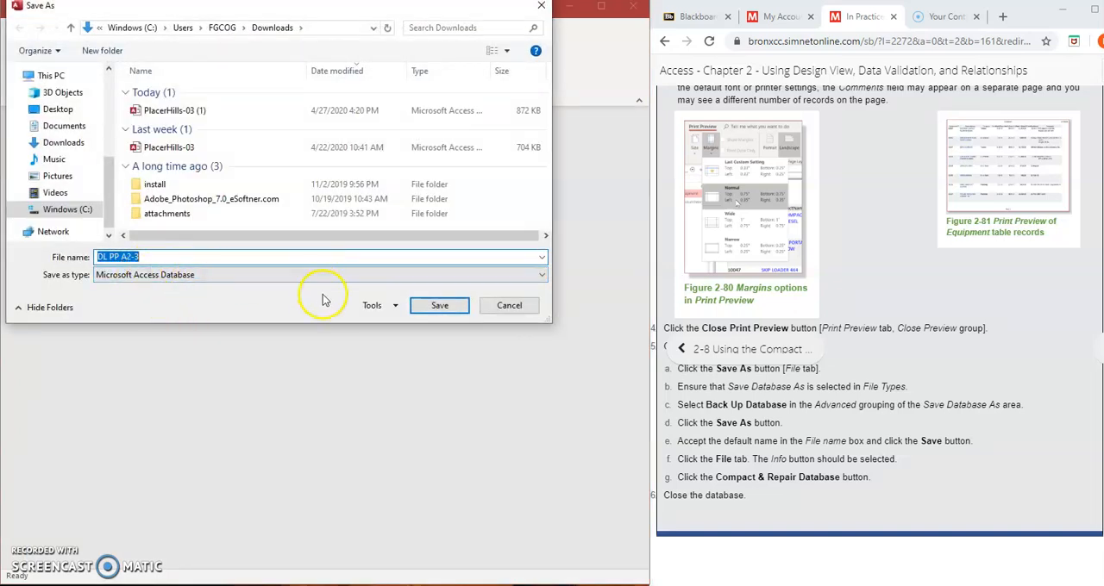
left_click(449, 309)
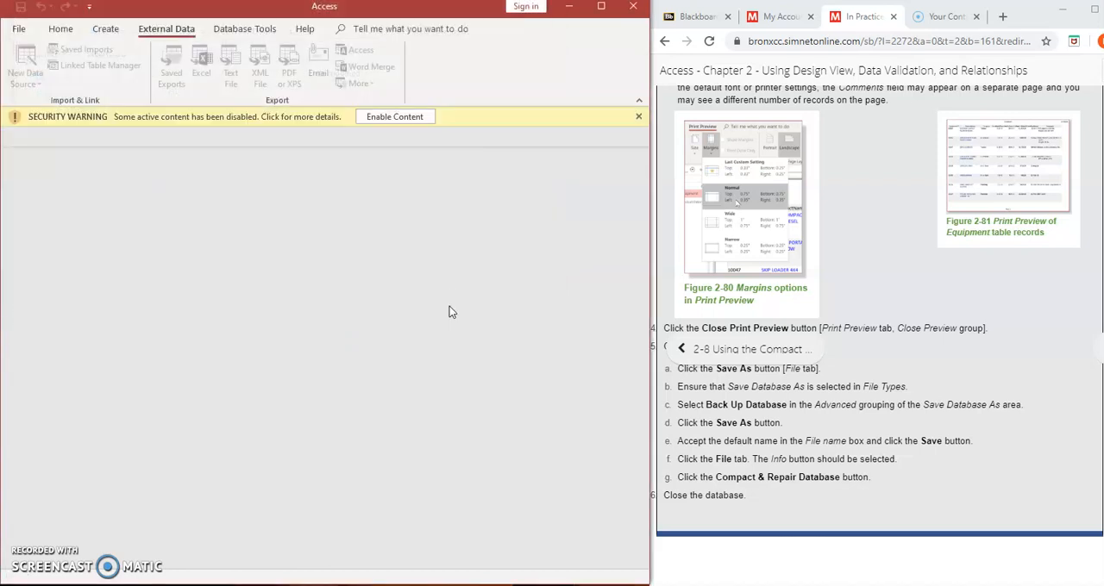
left_click(389, 117)
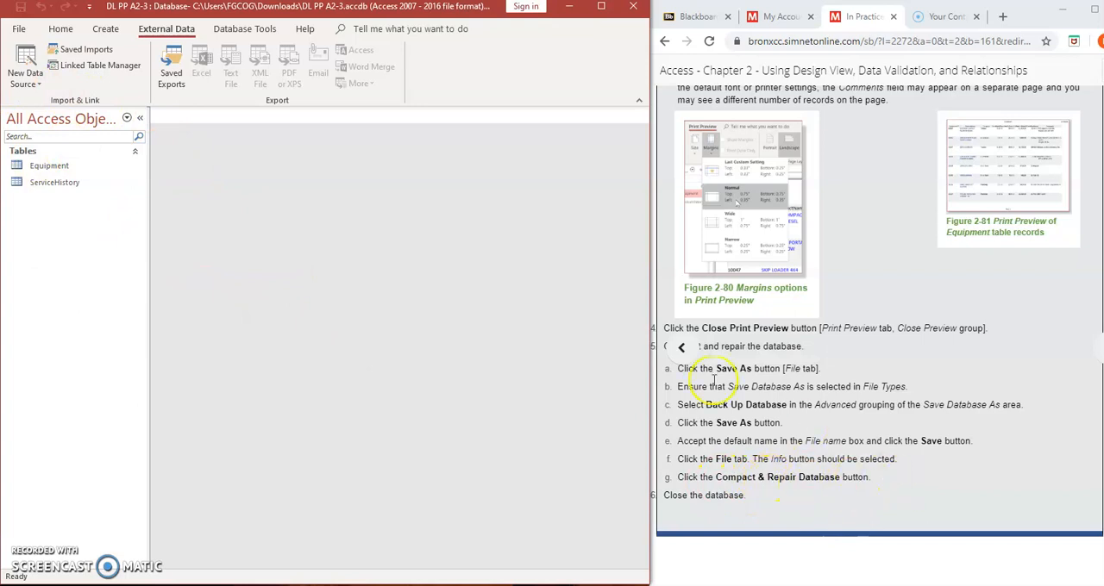
left_click(19, 28)
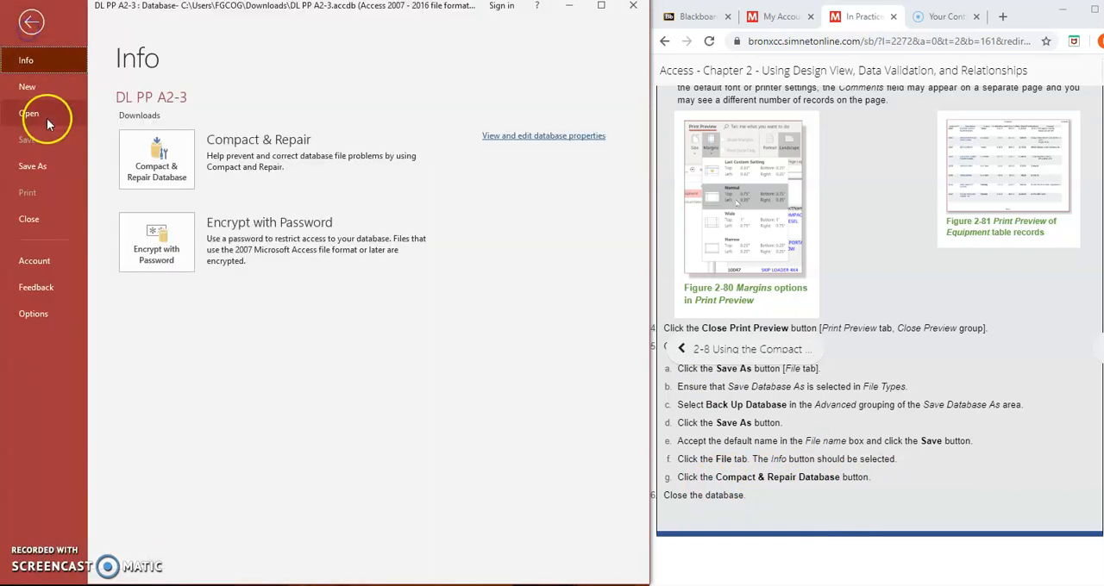
left_click(34, 165)
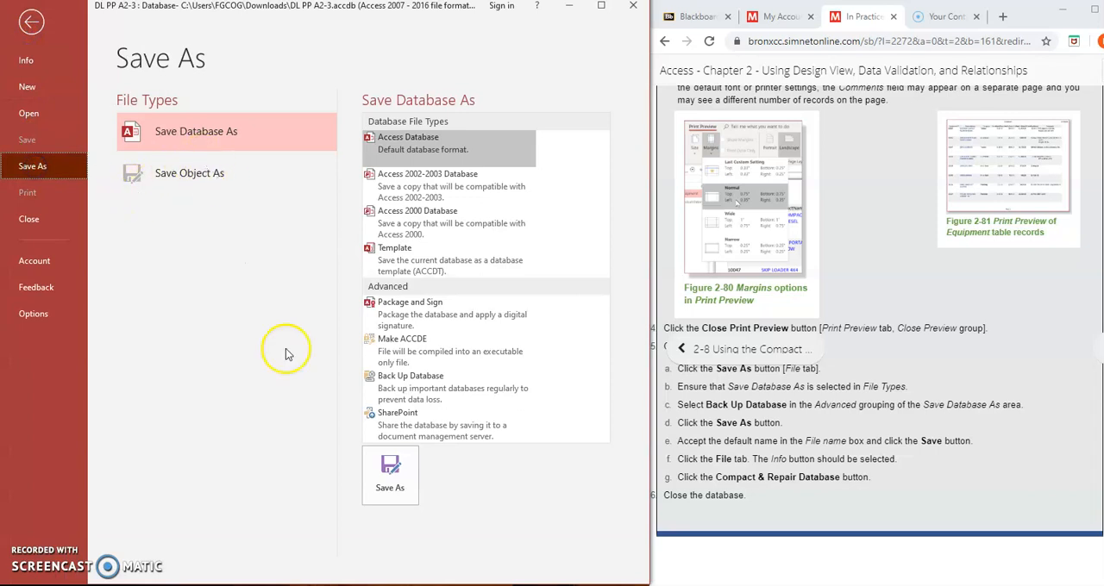
left_click(410, 498)
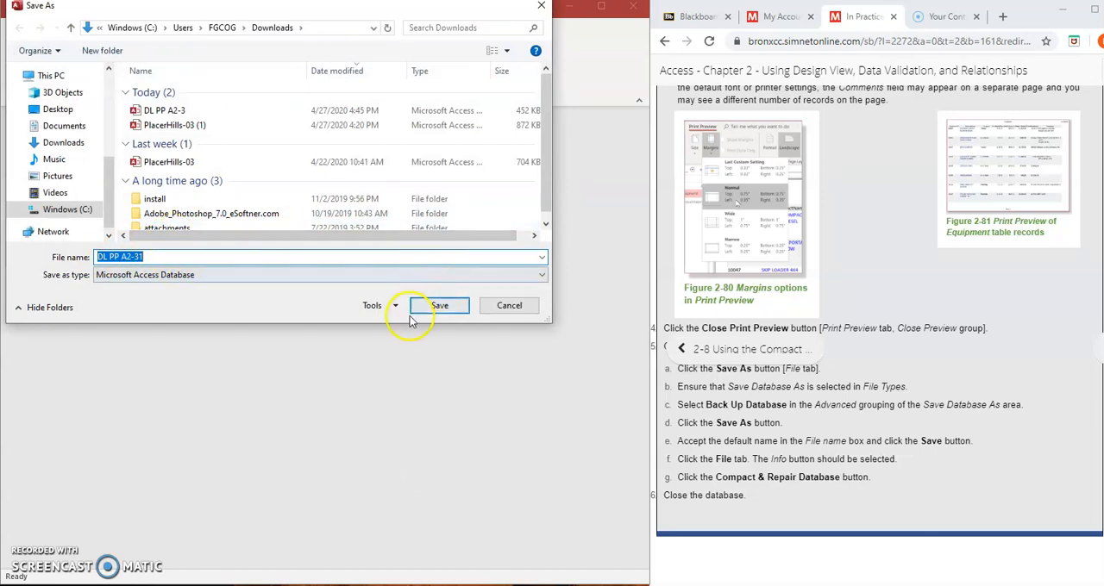
left_click(507, 306)
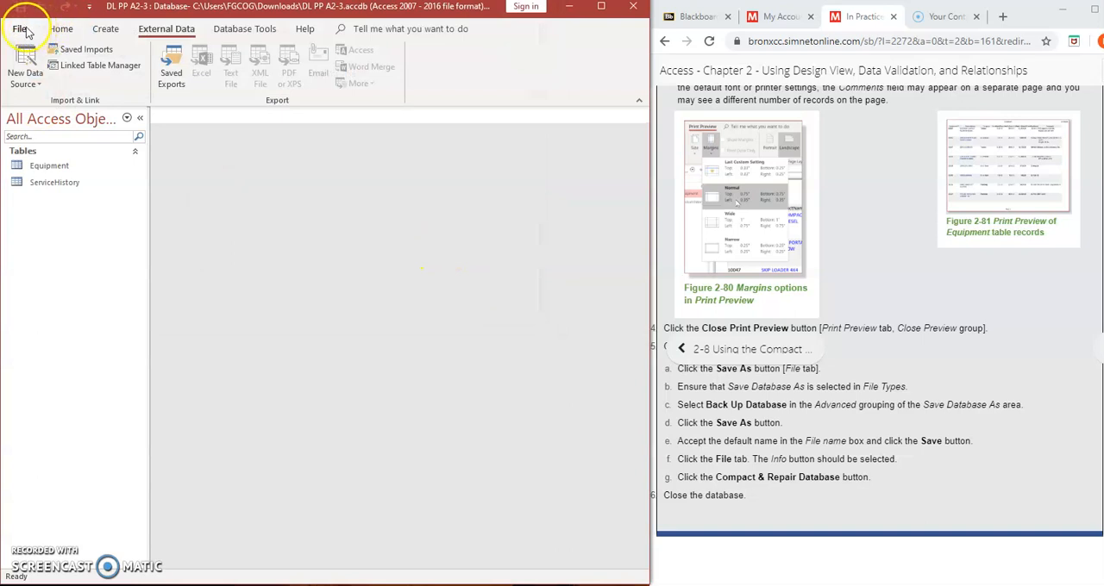
Compact and repair the DL PP A2-3 database copy in the Downloads folder
left_click(18, 29)
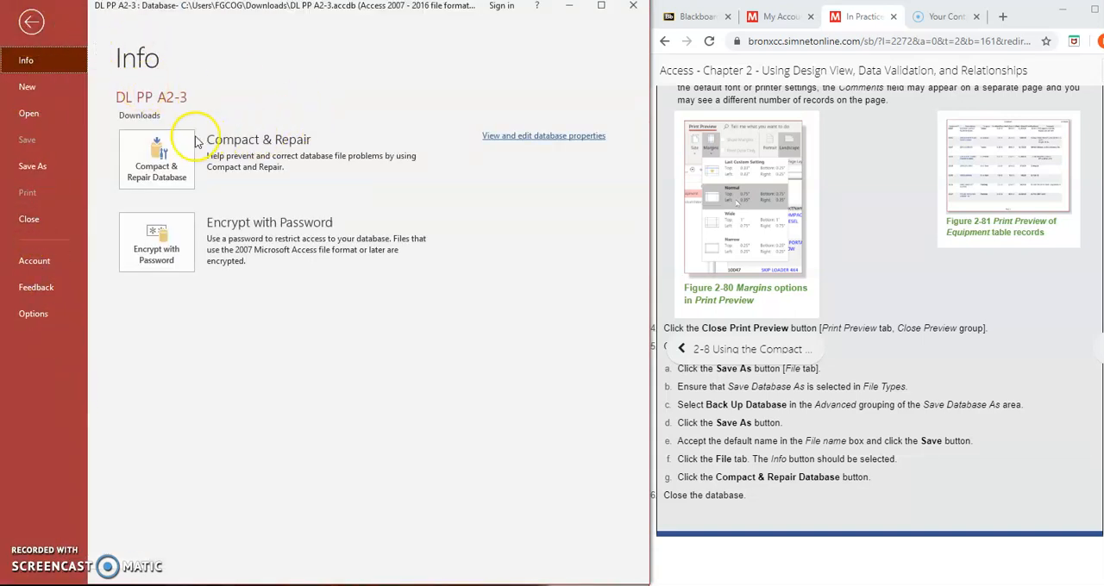
left_click(147, 161)
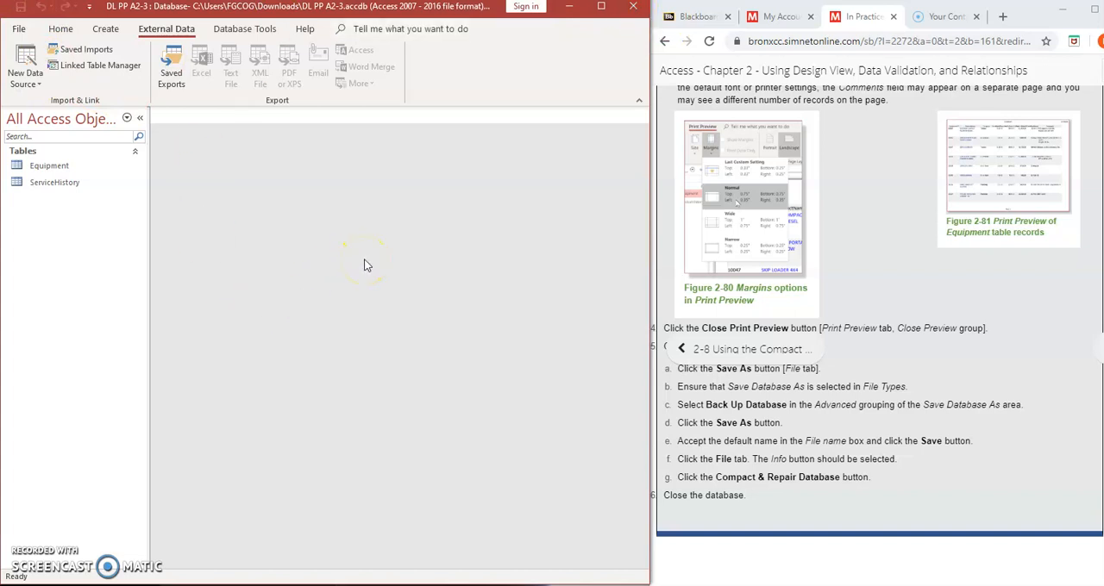
left_click(18, 28)
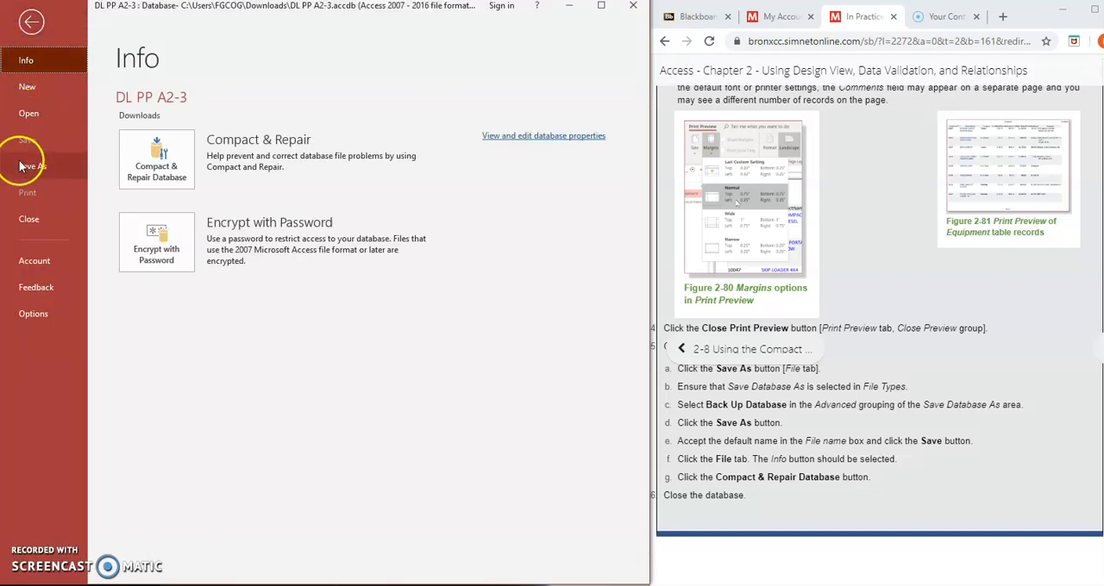